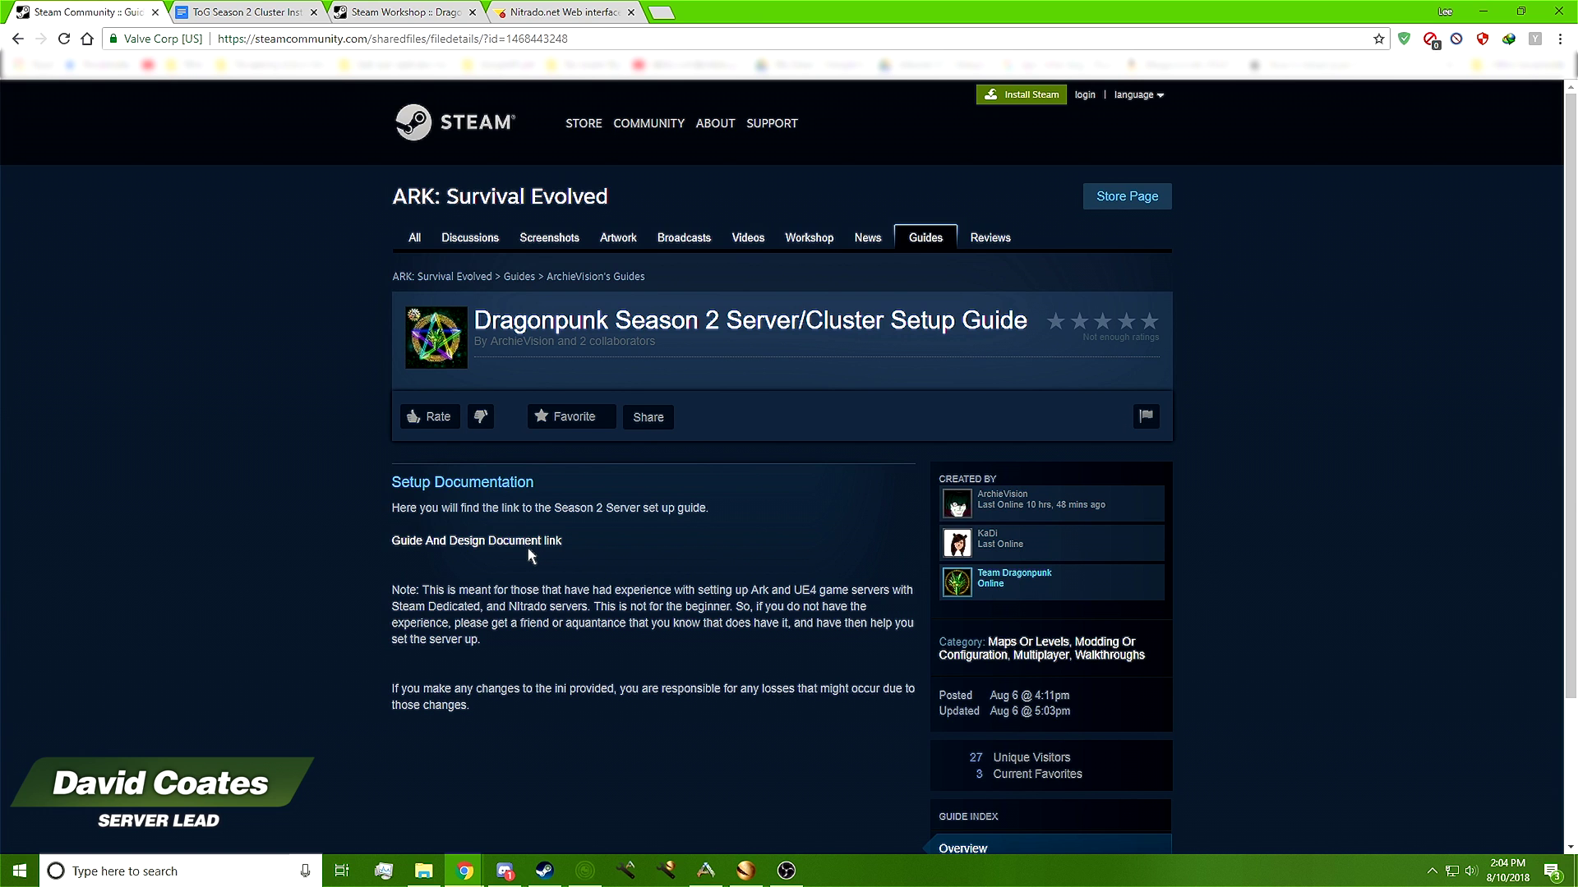
Load the ToG install guide in Google Docs and jump to its Season 2 Setup section
drag(588, 547, 276, 83)
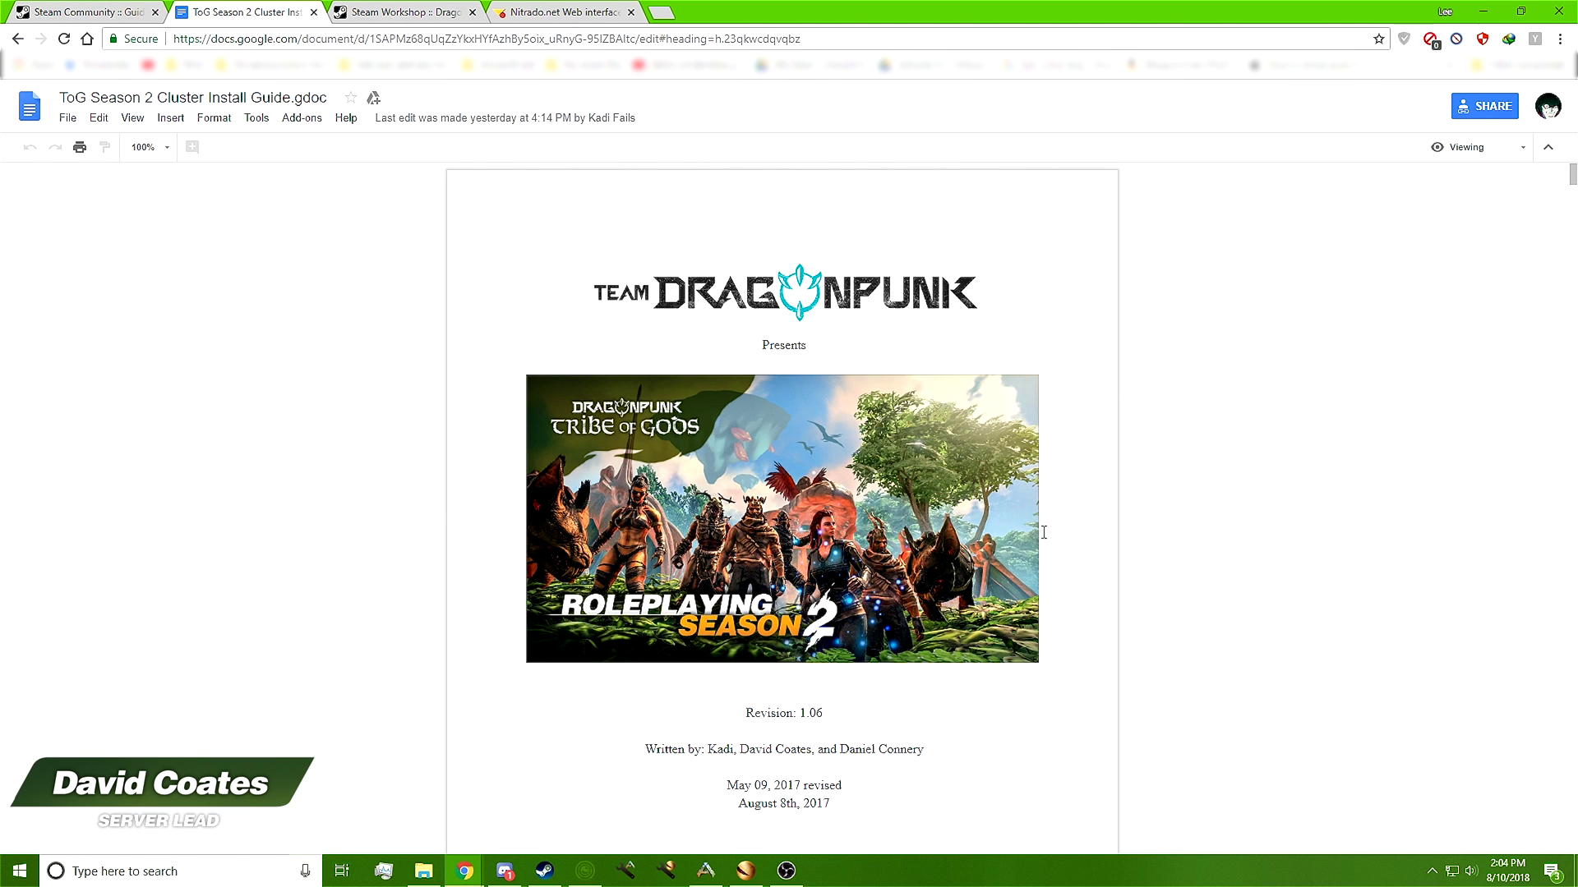
scroll(1069, 510, down, 5)
scroll(1056, 507, up, 5)
scroll(1051, 526, down, 8)
scroll(1048, 546, down, 3)
click(614, 347)
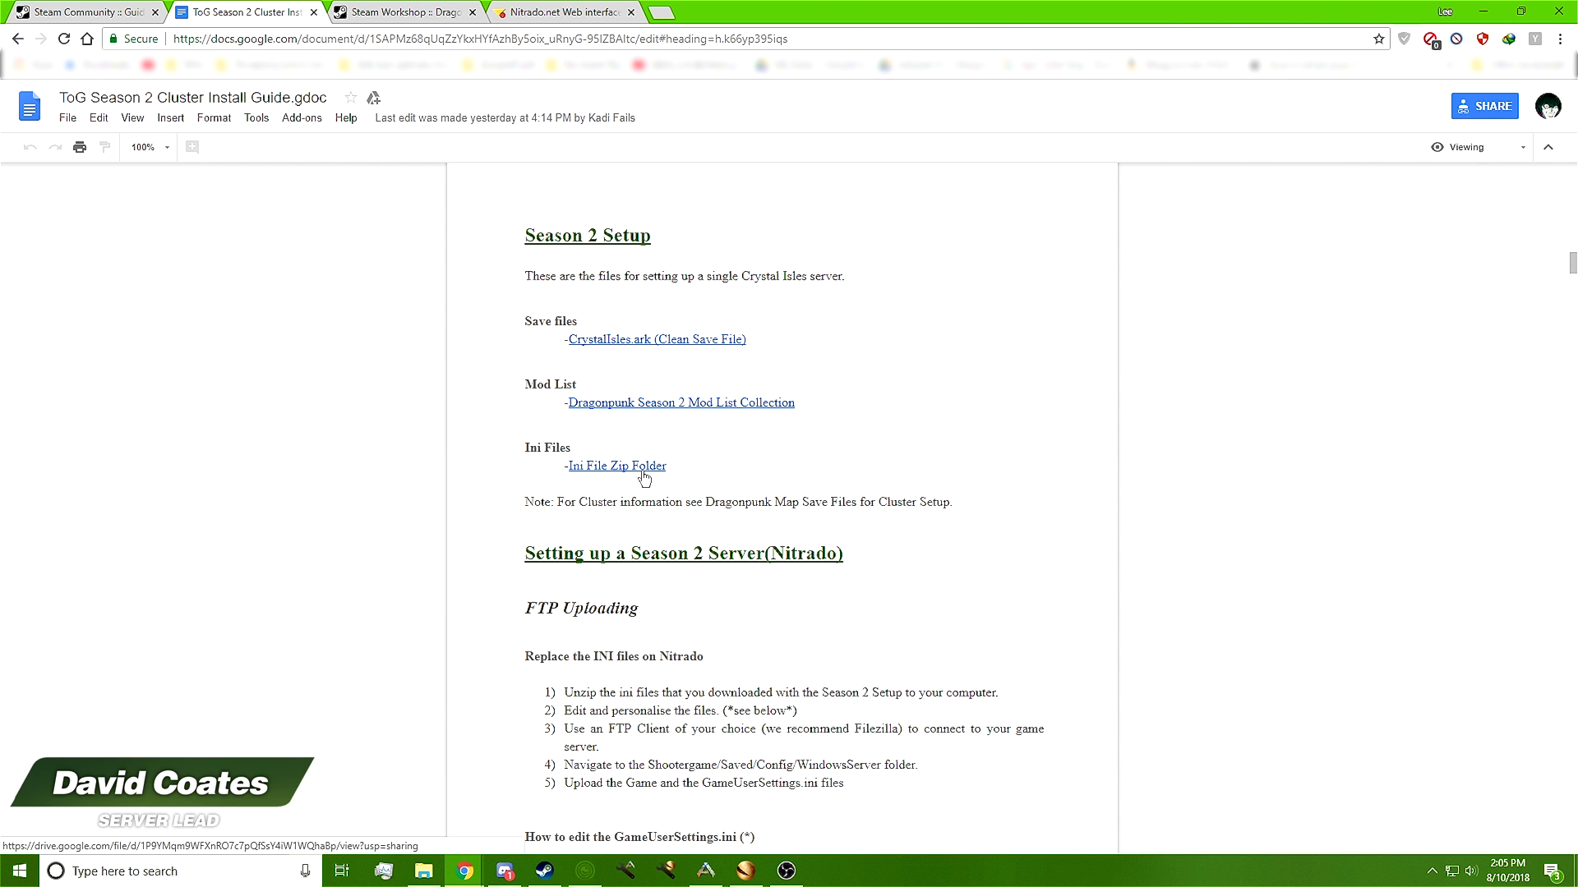
Minimize the Chrome window so the Windows desktop shows
double_click(1131, 12)
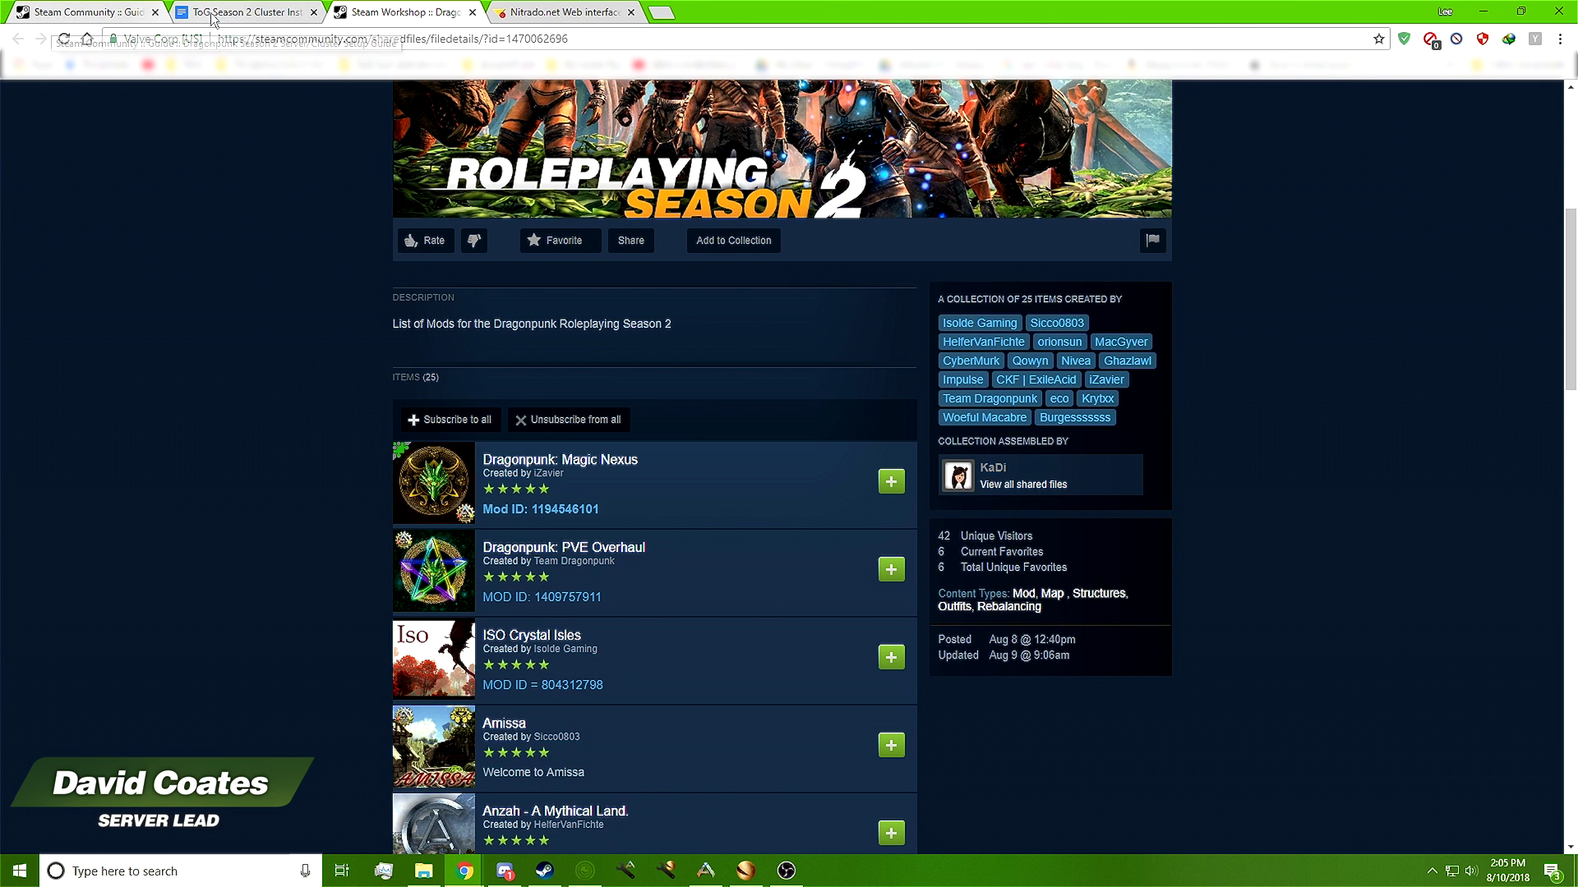
click(244, 15)
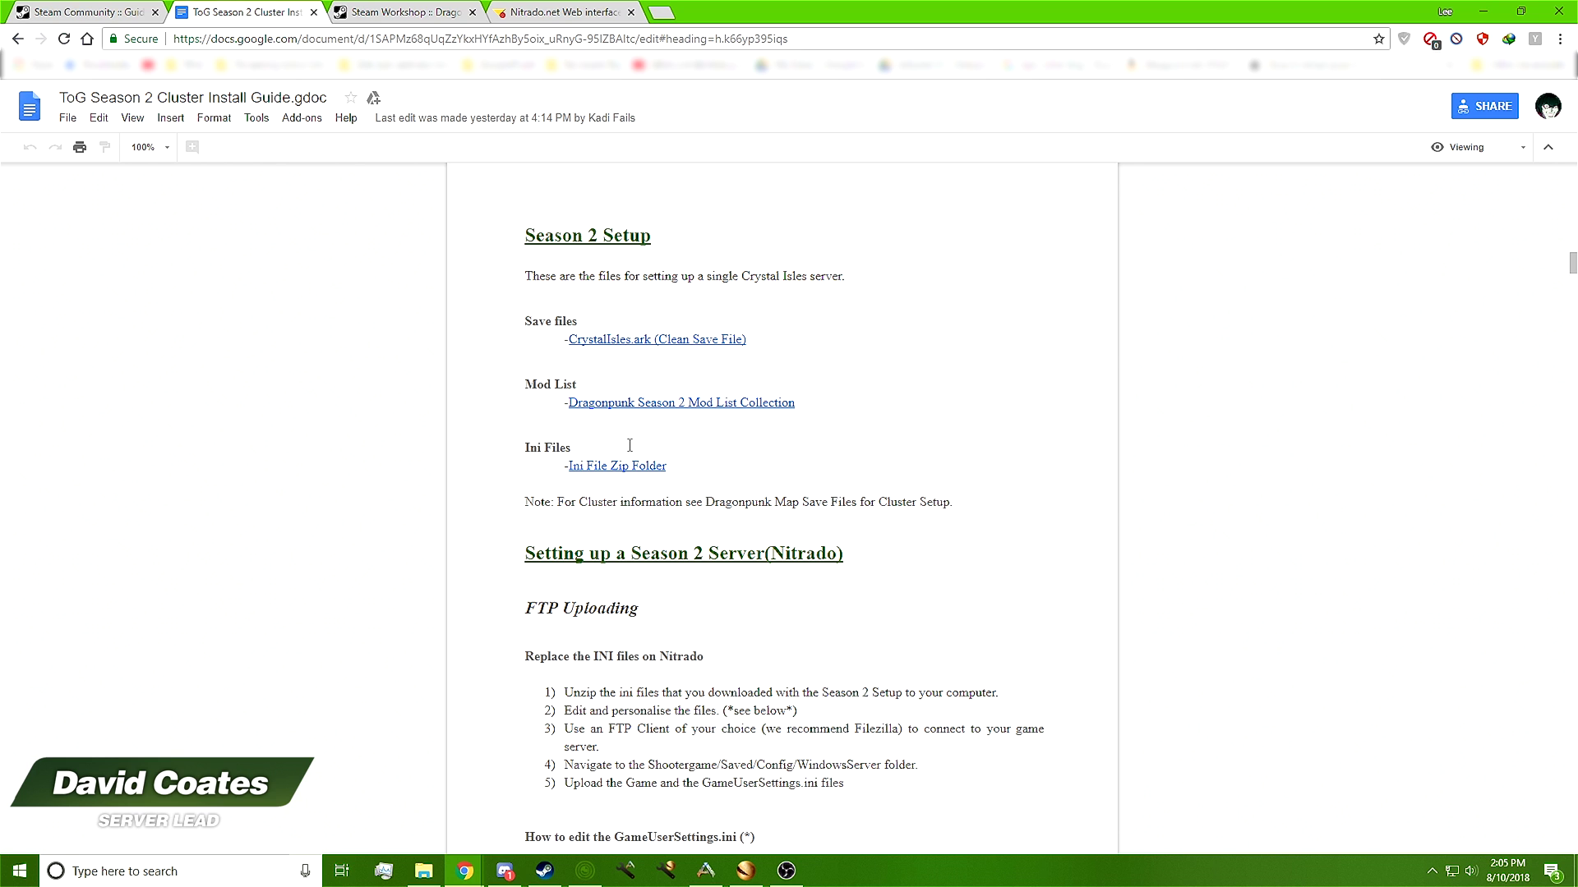
click(1483, 11)
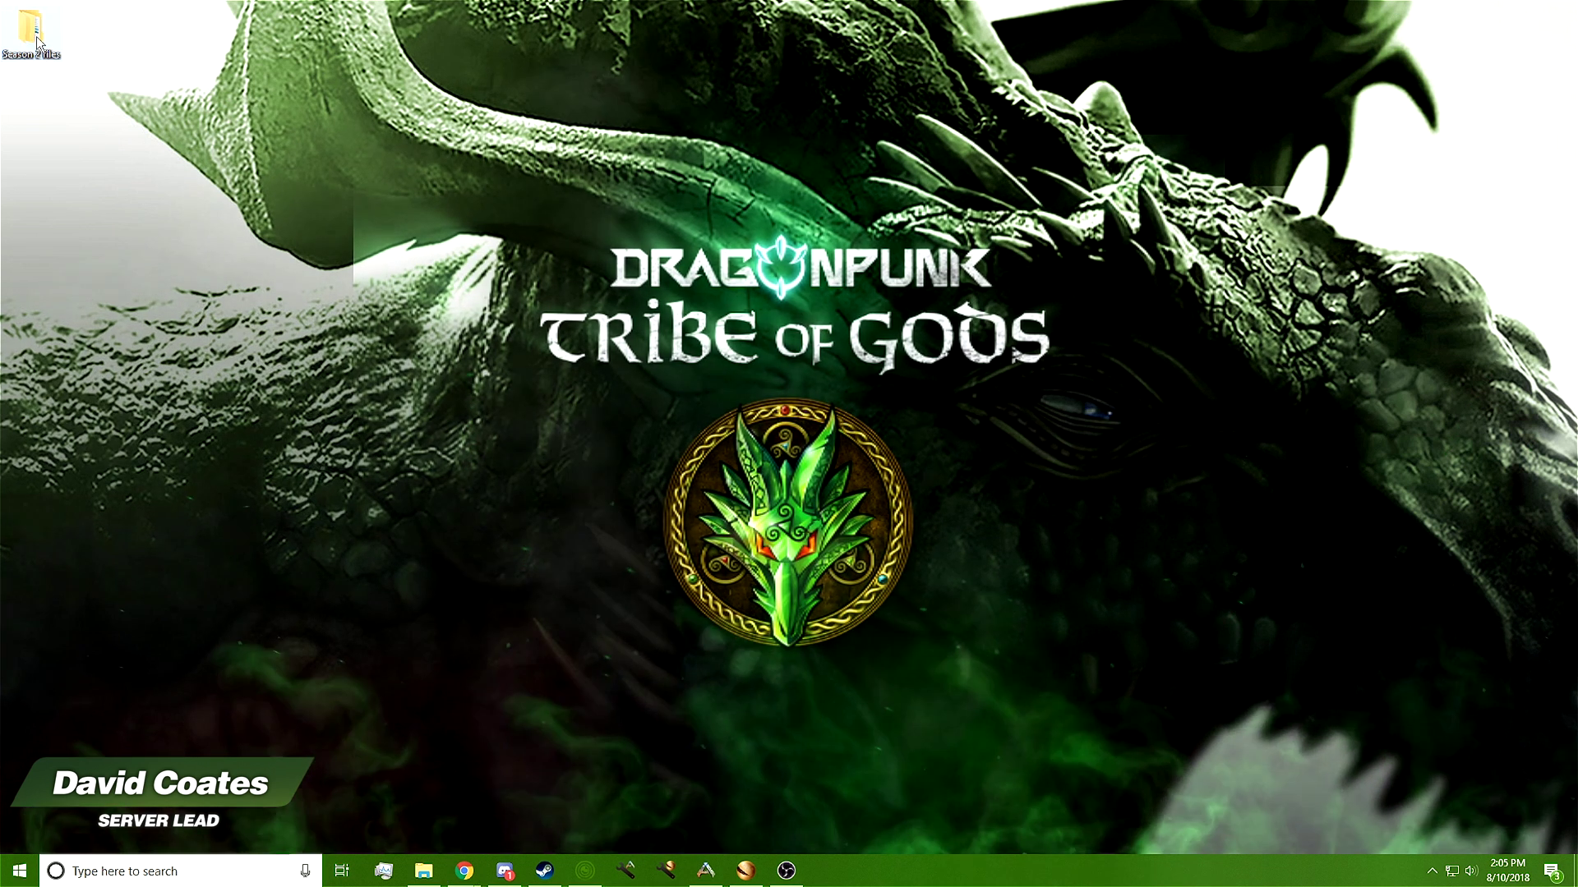
Extract all files from the S2 Ini Files zip in Season 2 files, replacing existing copies
double_click(31, 29)
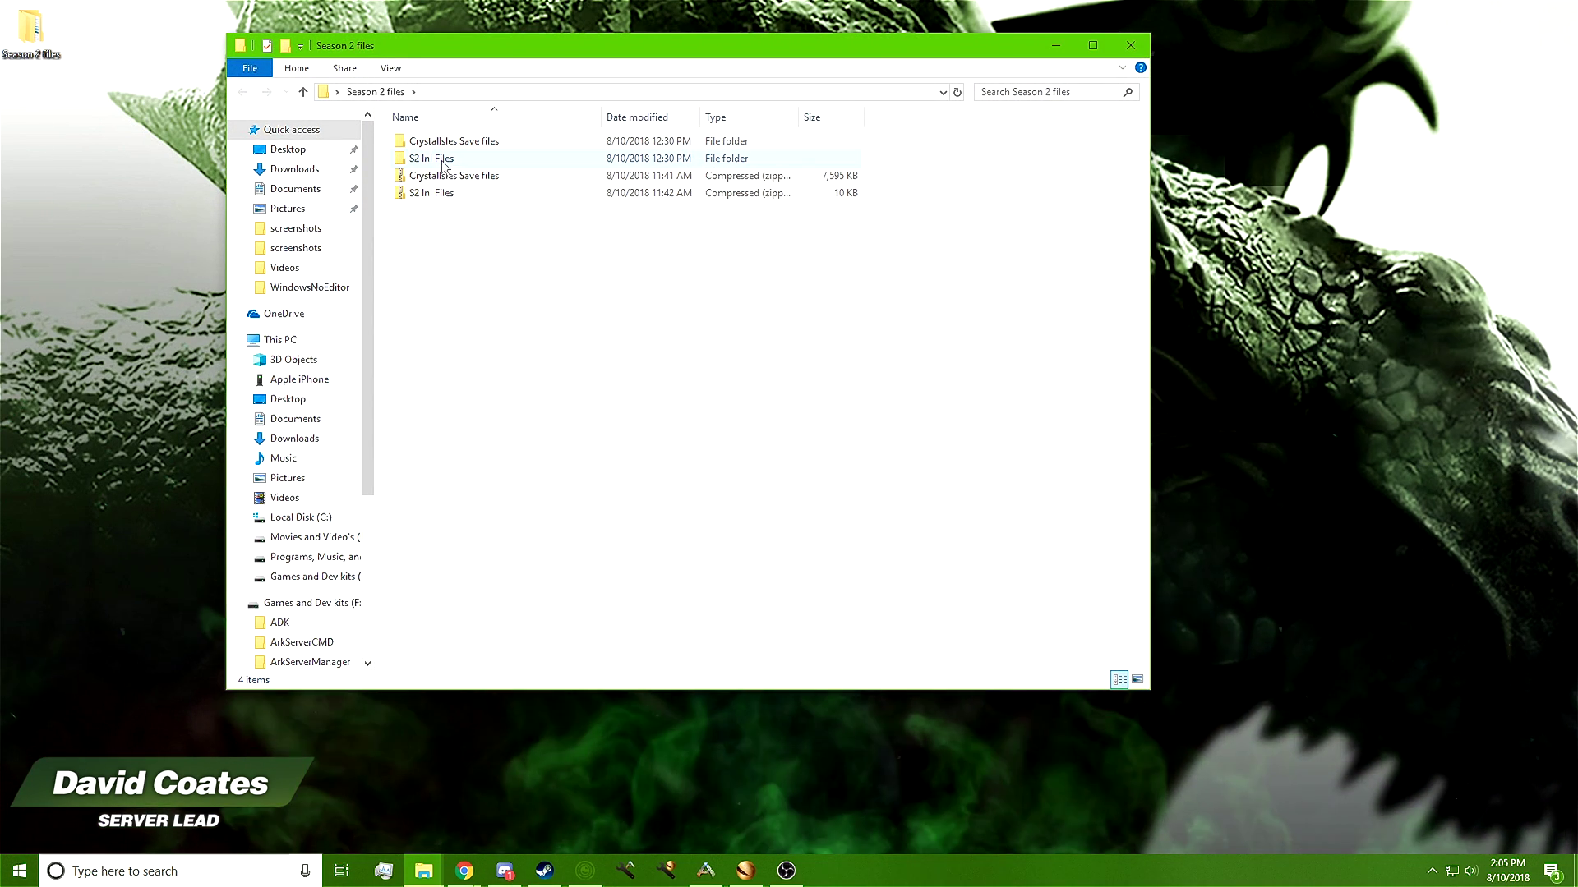
click(424, 160)
double_click(437, 193)
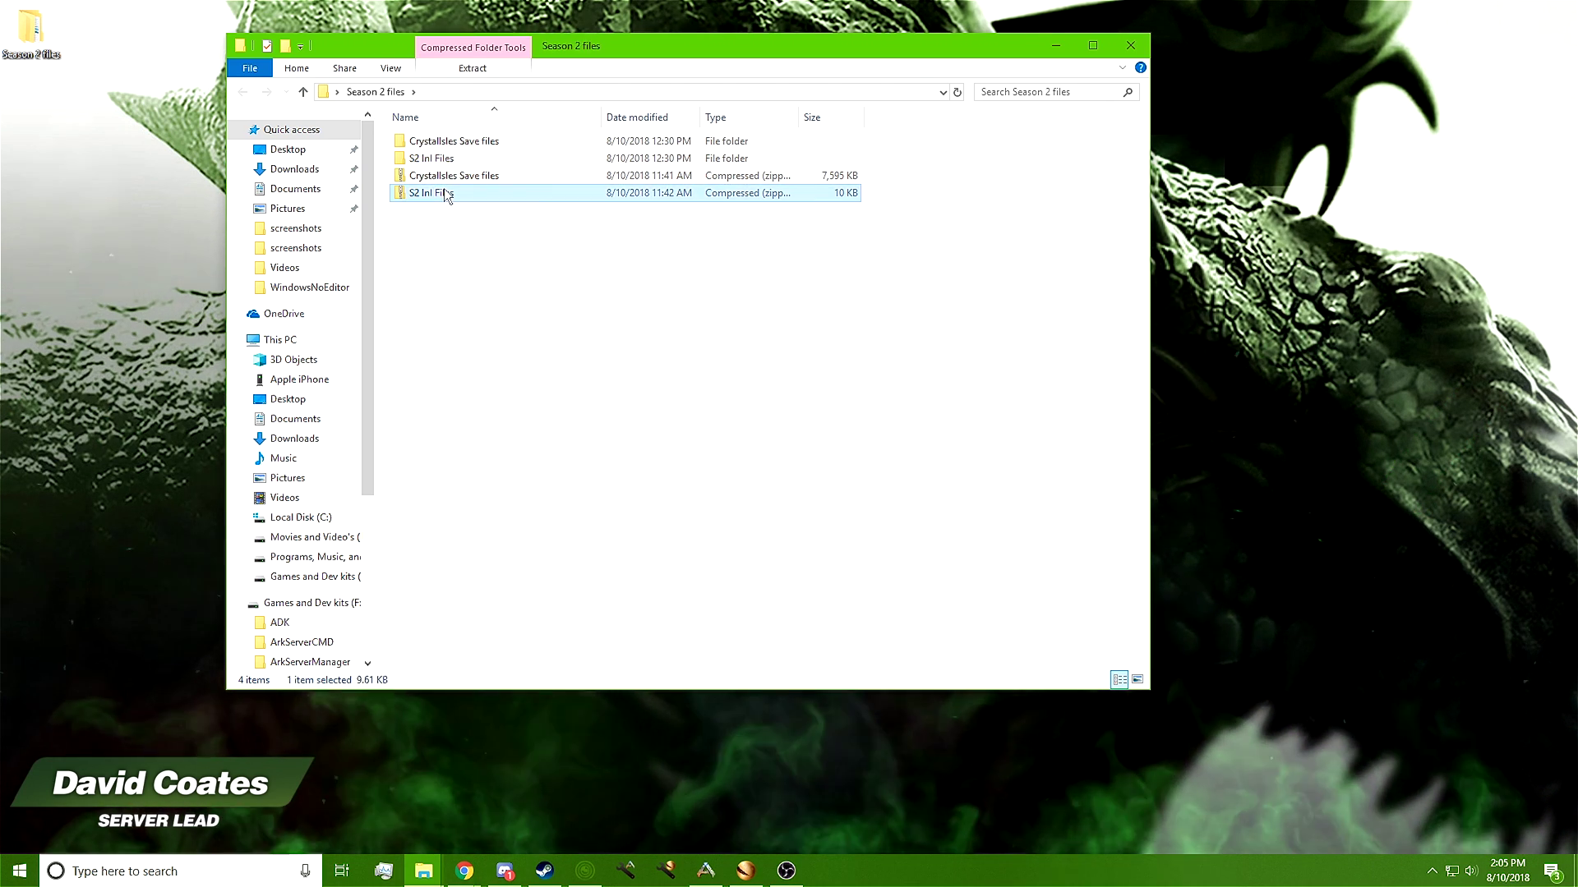
click(470, 67)
click(751, 113)
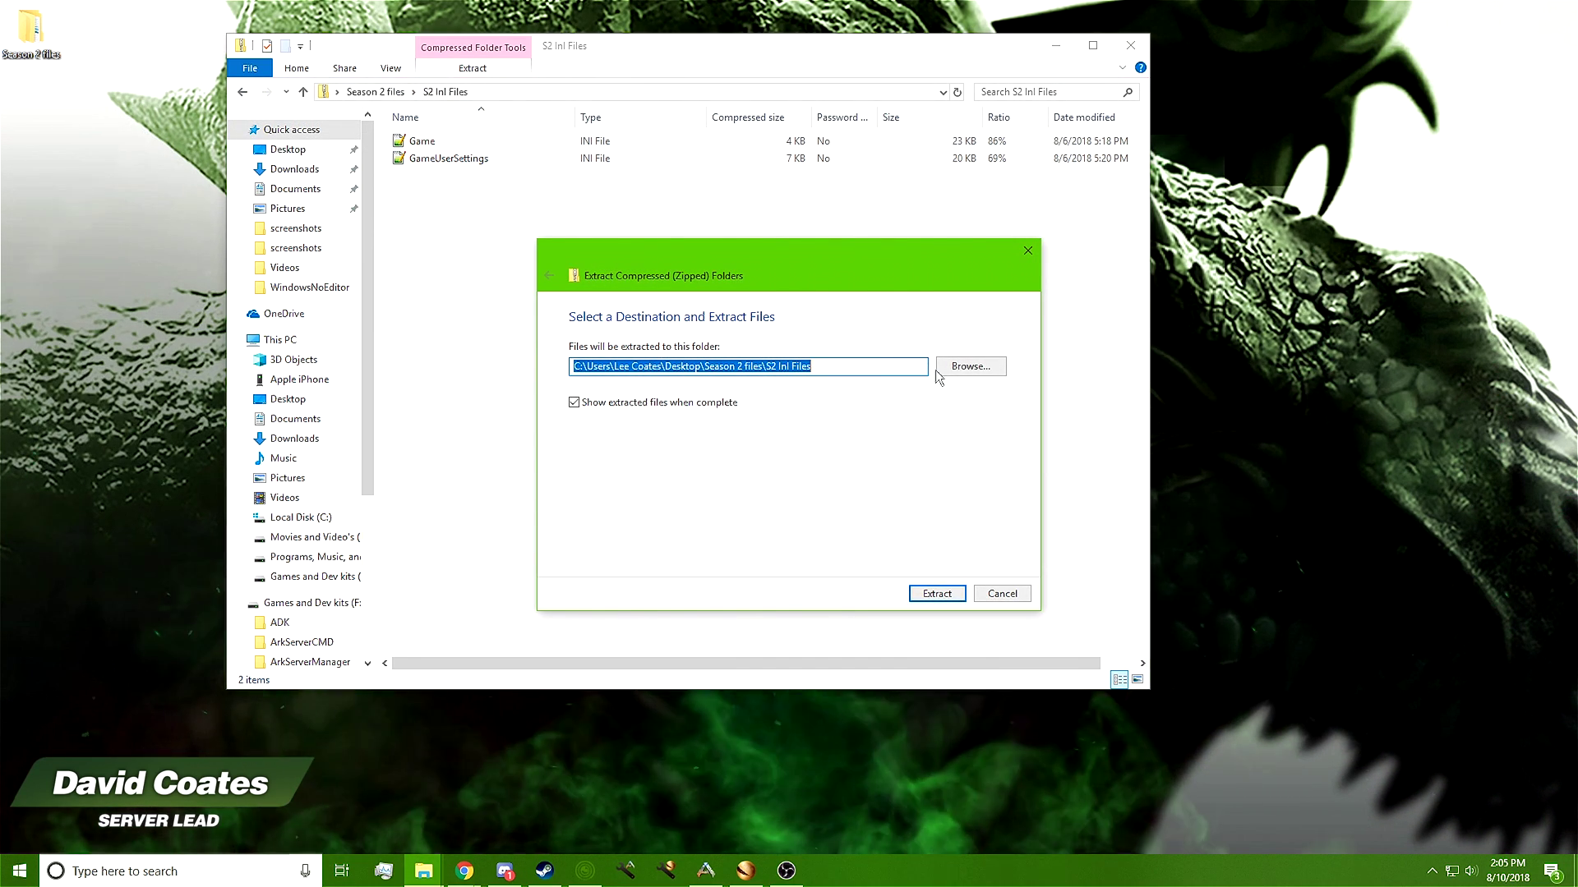
click(937, 593)
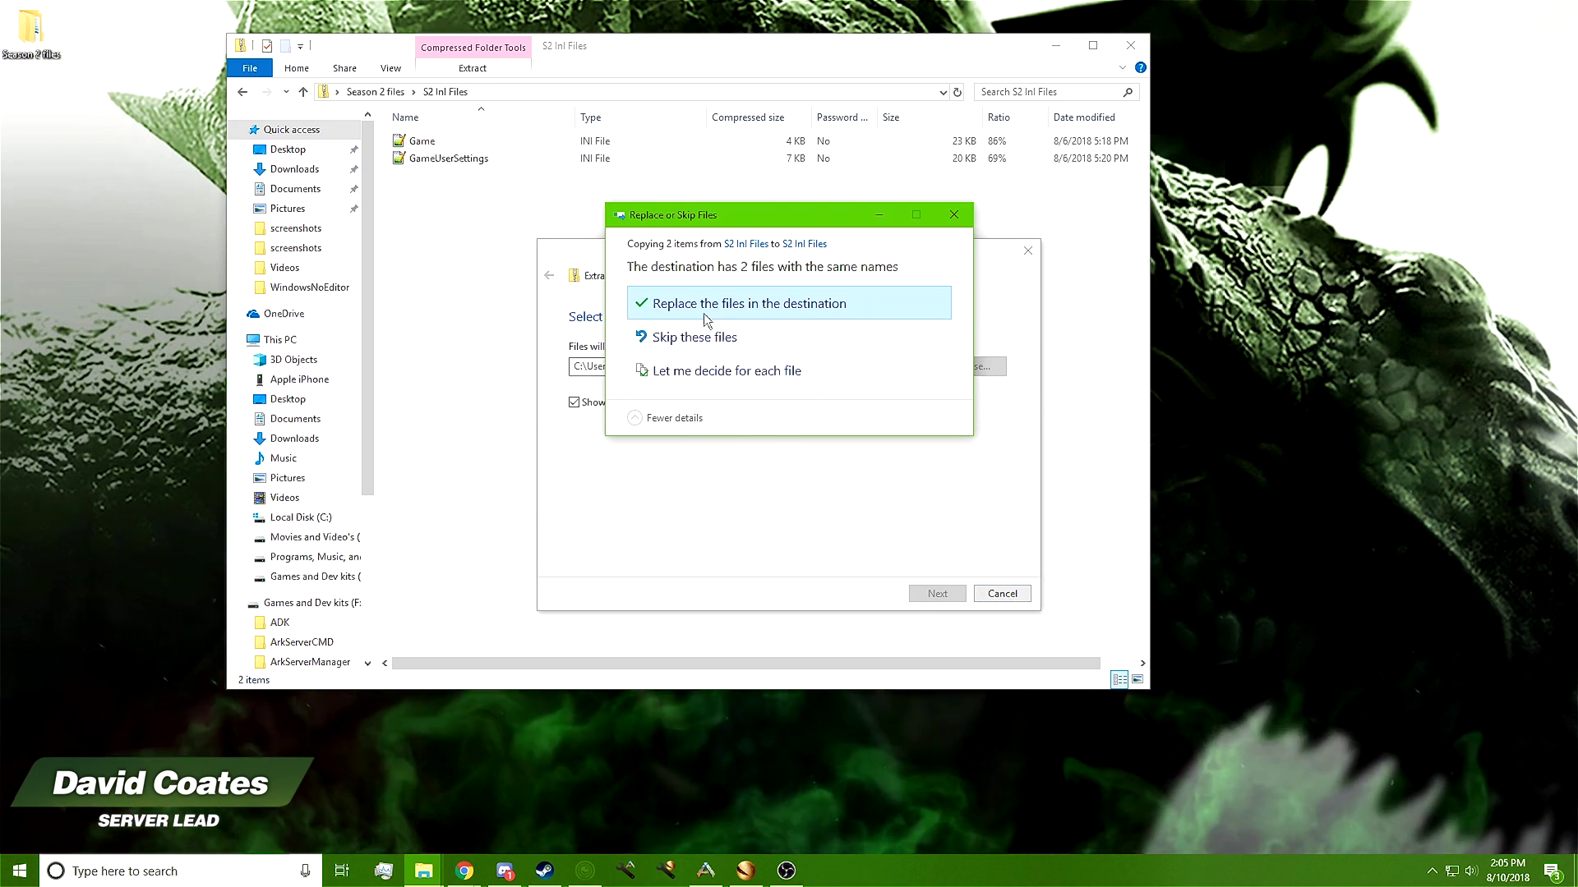
click(708, 313)
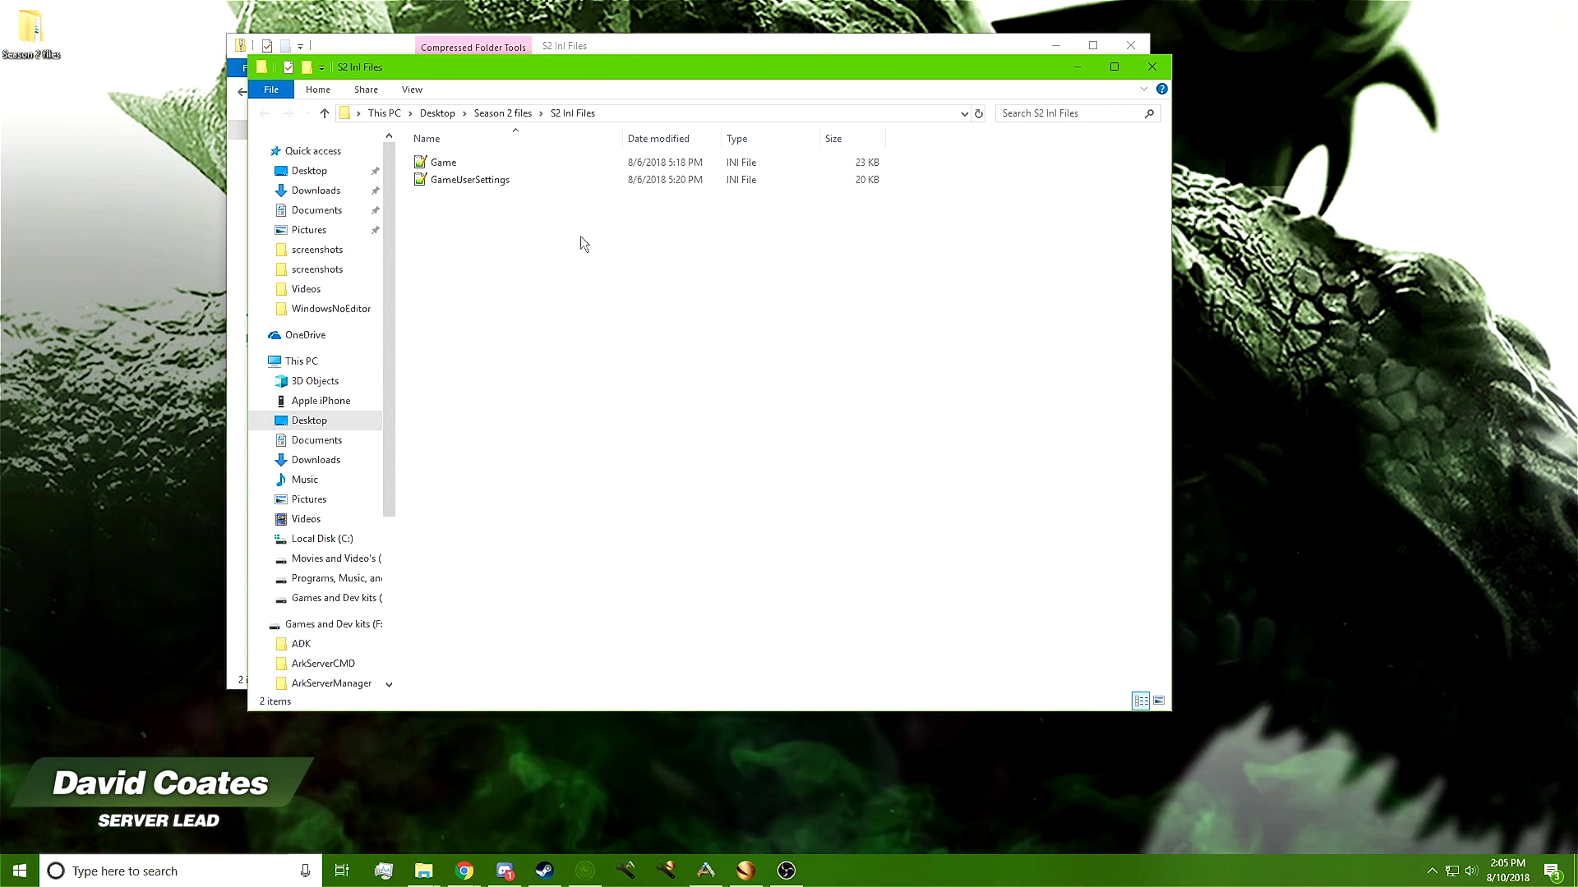
Open the extracted S2 Ini Files folder and GameUserSettings.ini in Notepad++
click(1150, 68)
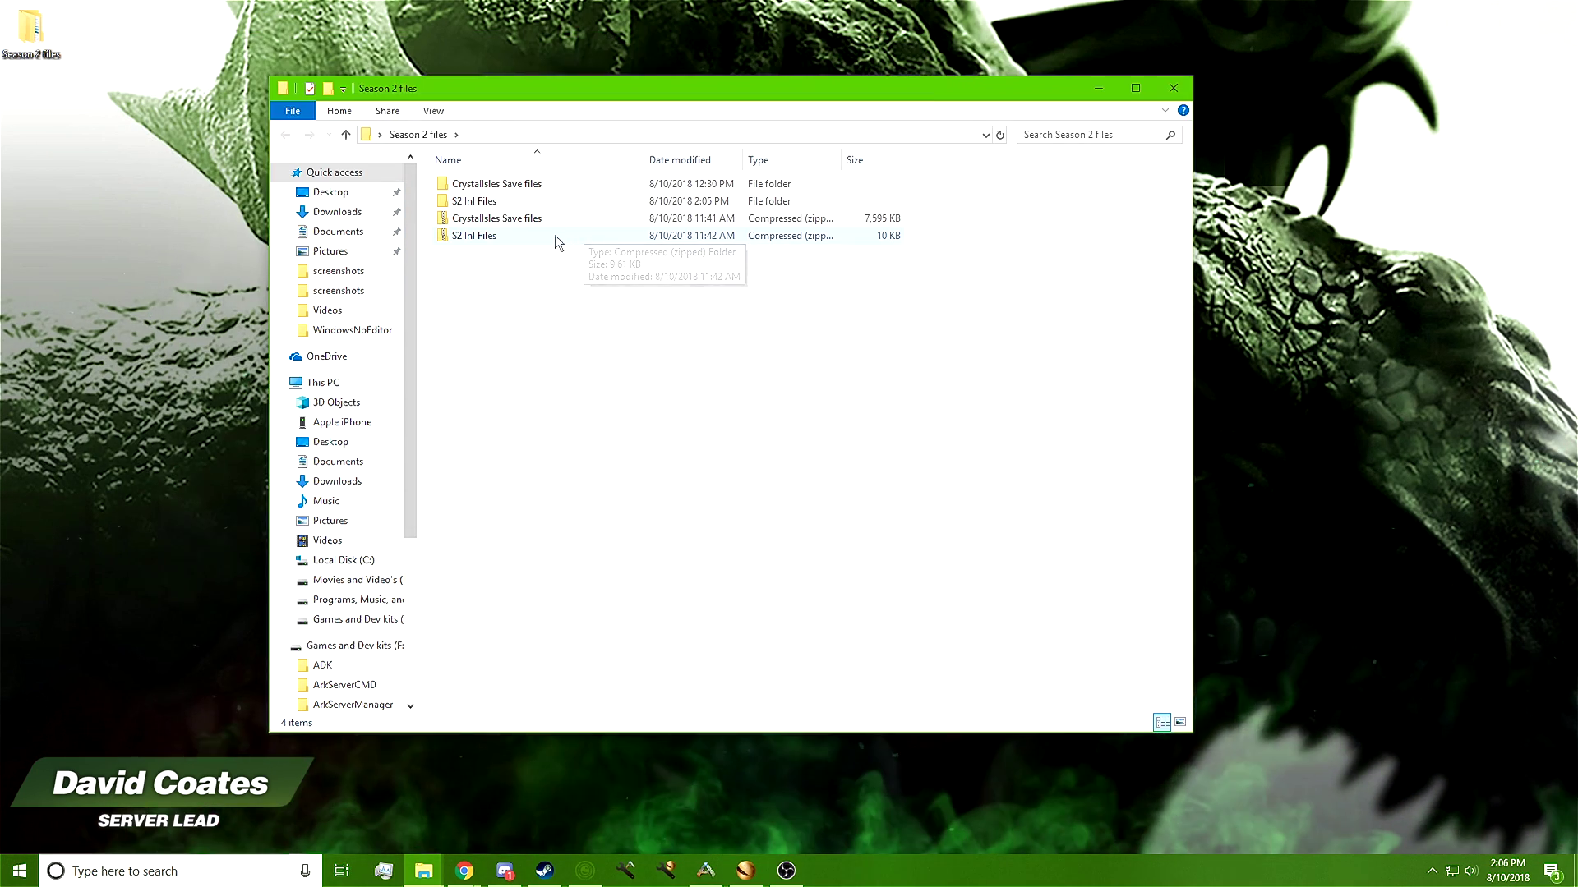
double_click(477, 202)
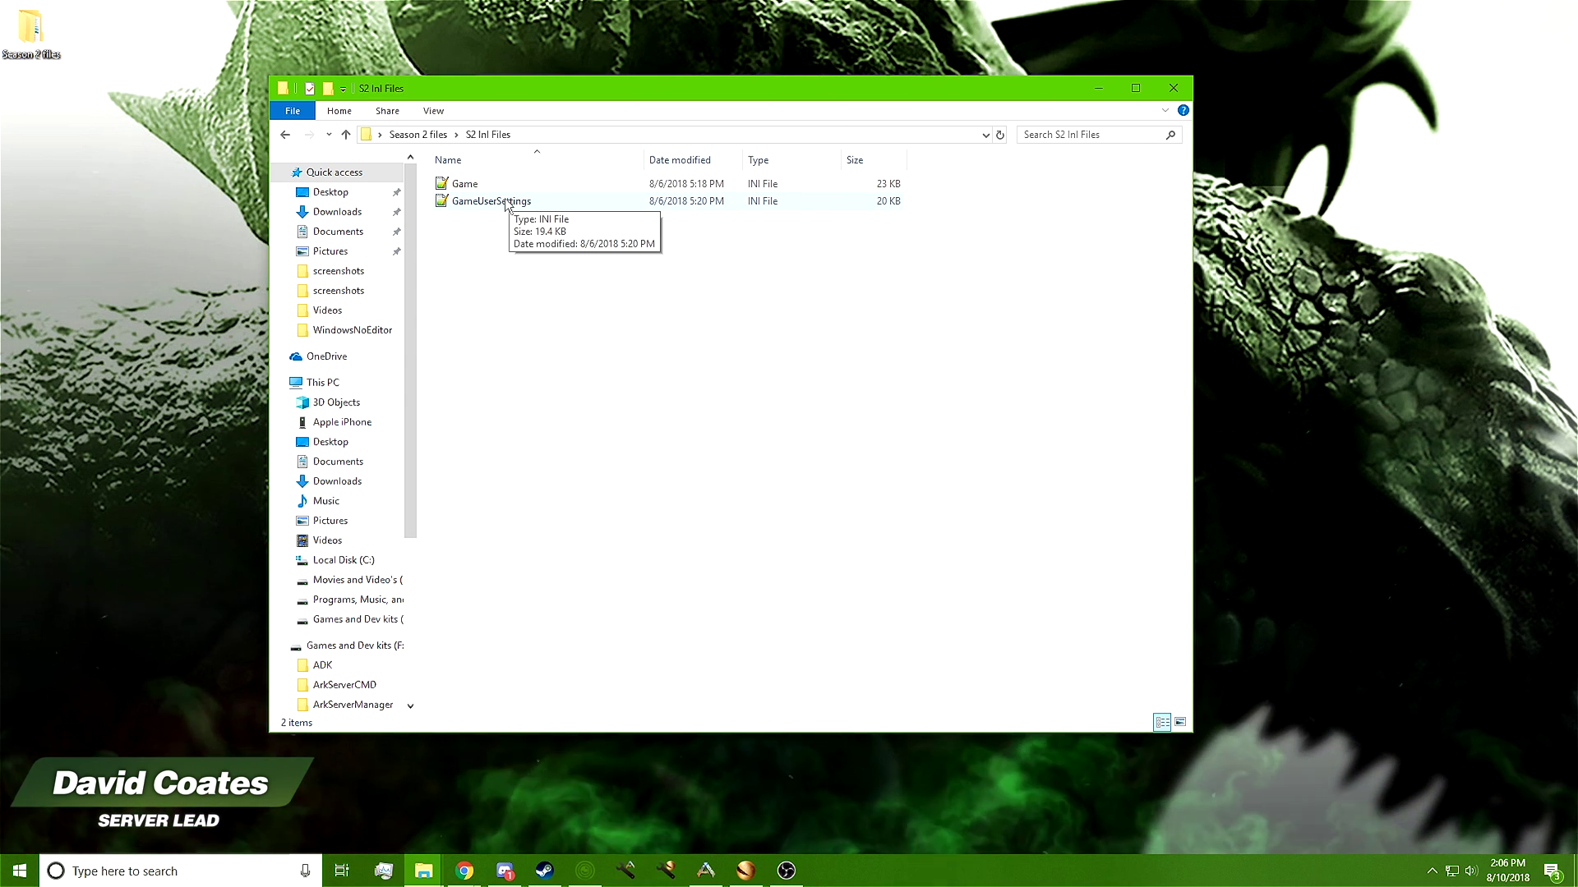
double_click(493, 202)
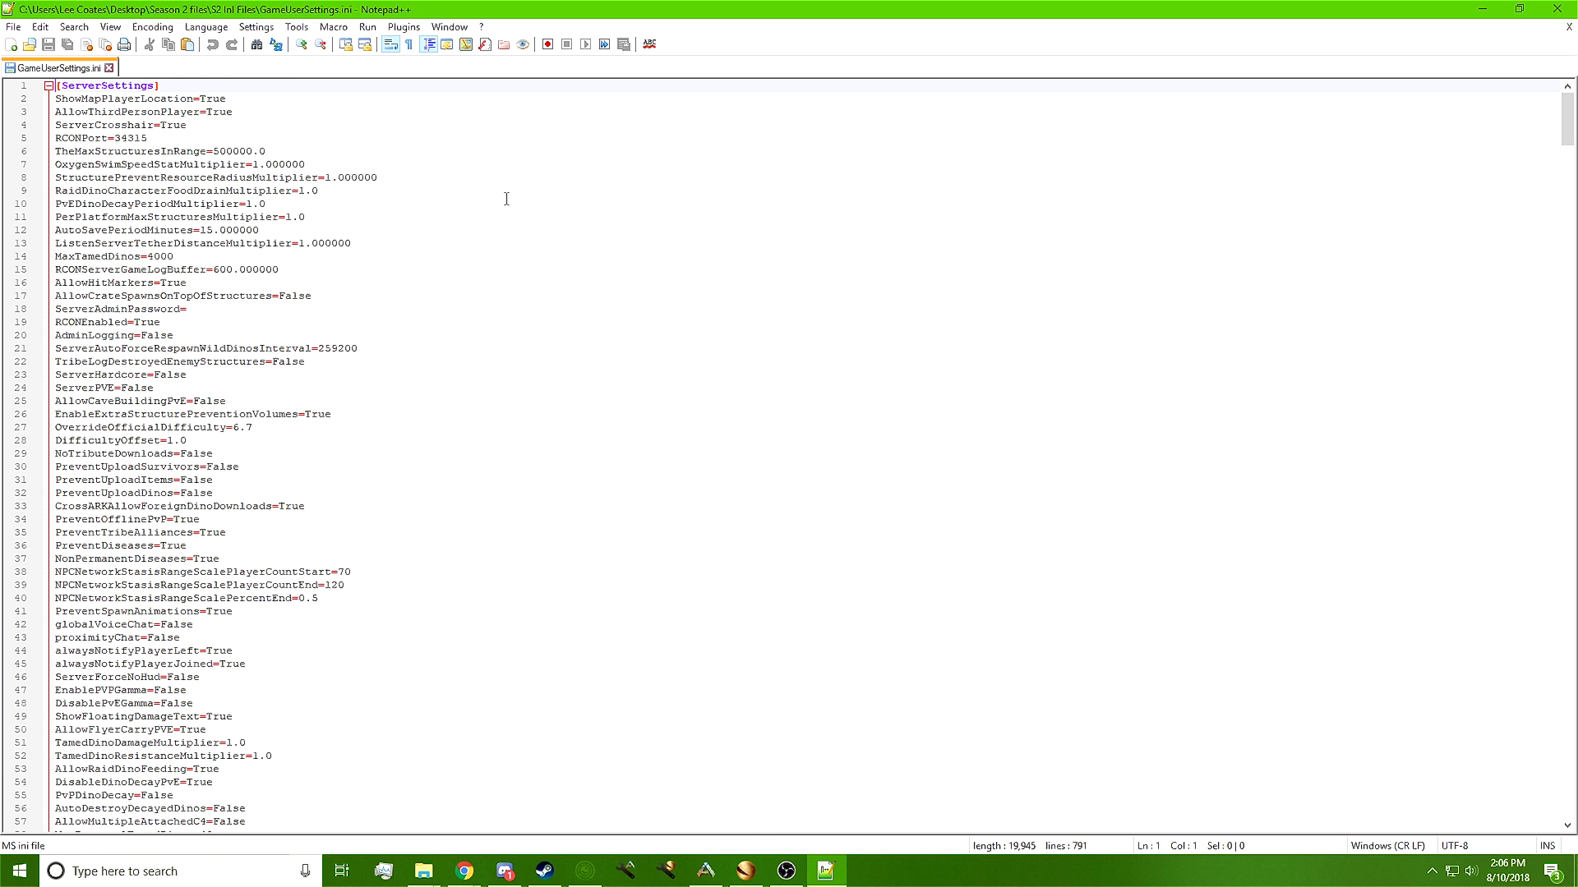
Enter a server admin password after ServerAdminPassword= on line 18
click(240, 309)
text(1234)
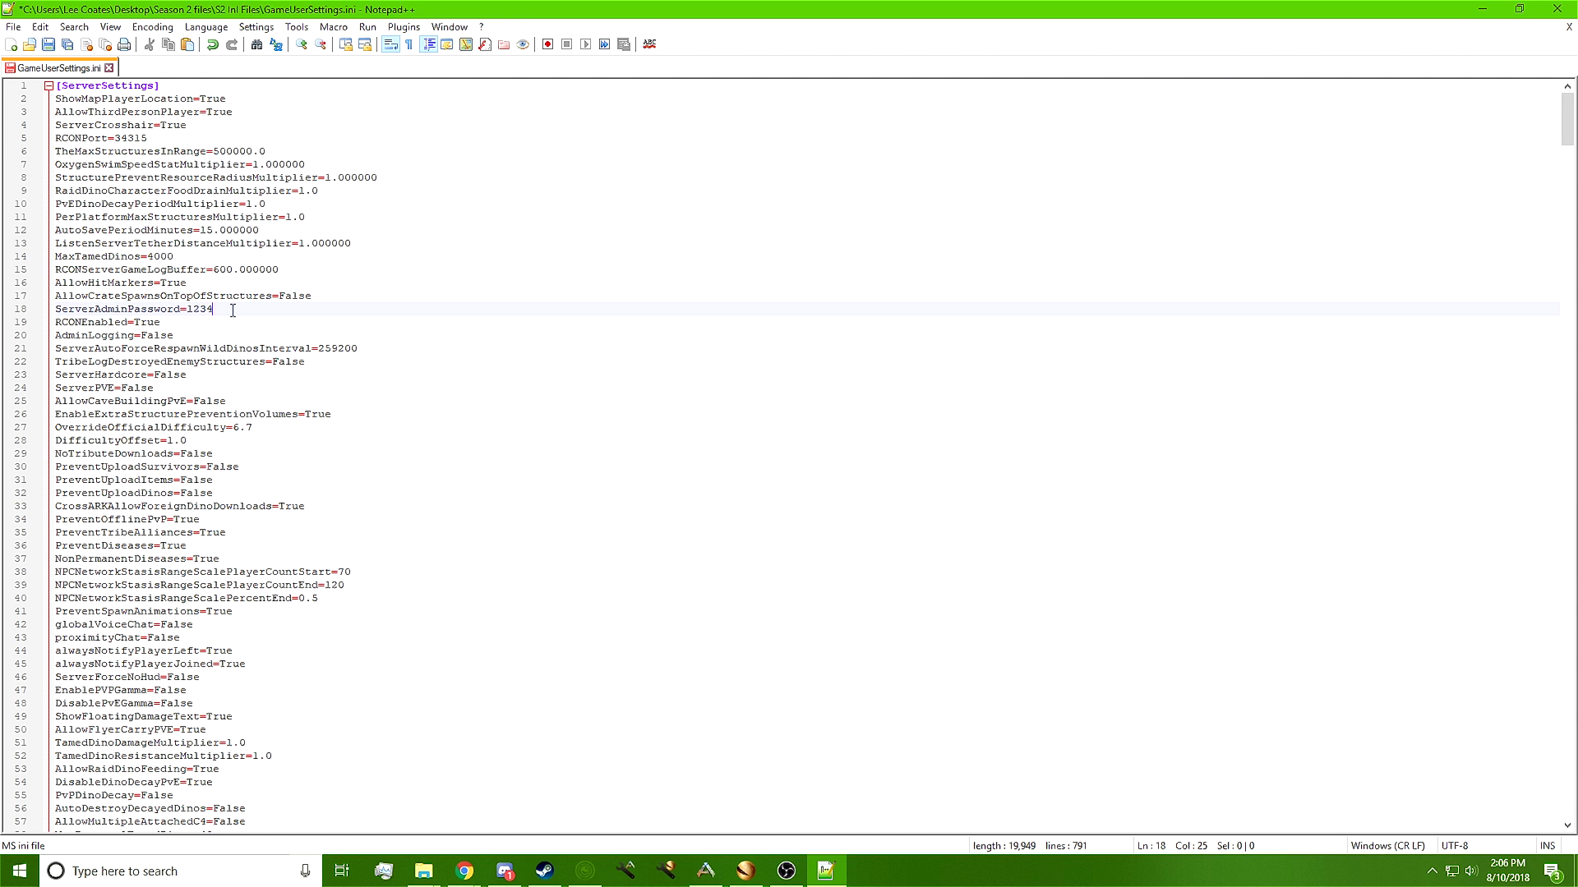
text(5678)
scroll(341, 327, down, 14)
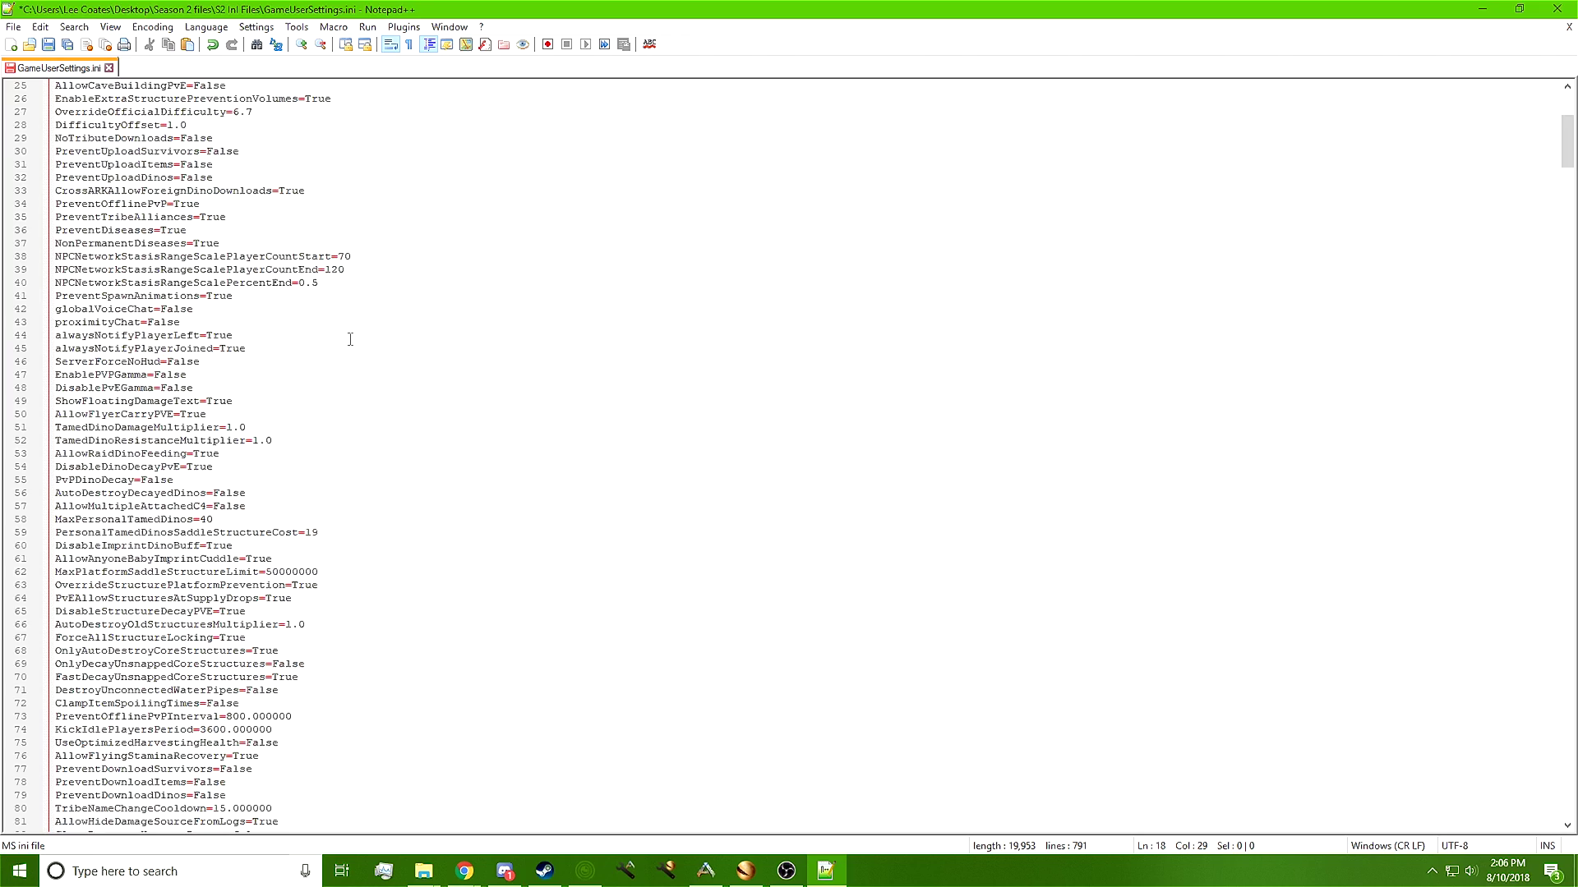
scroll(346, 348, down, 5)
scroll(346, 350, down, 20)
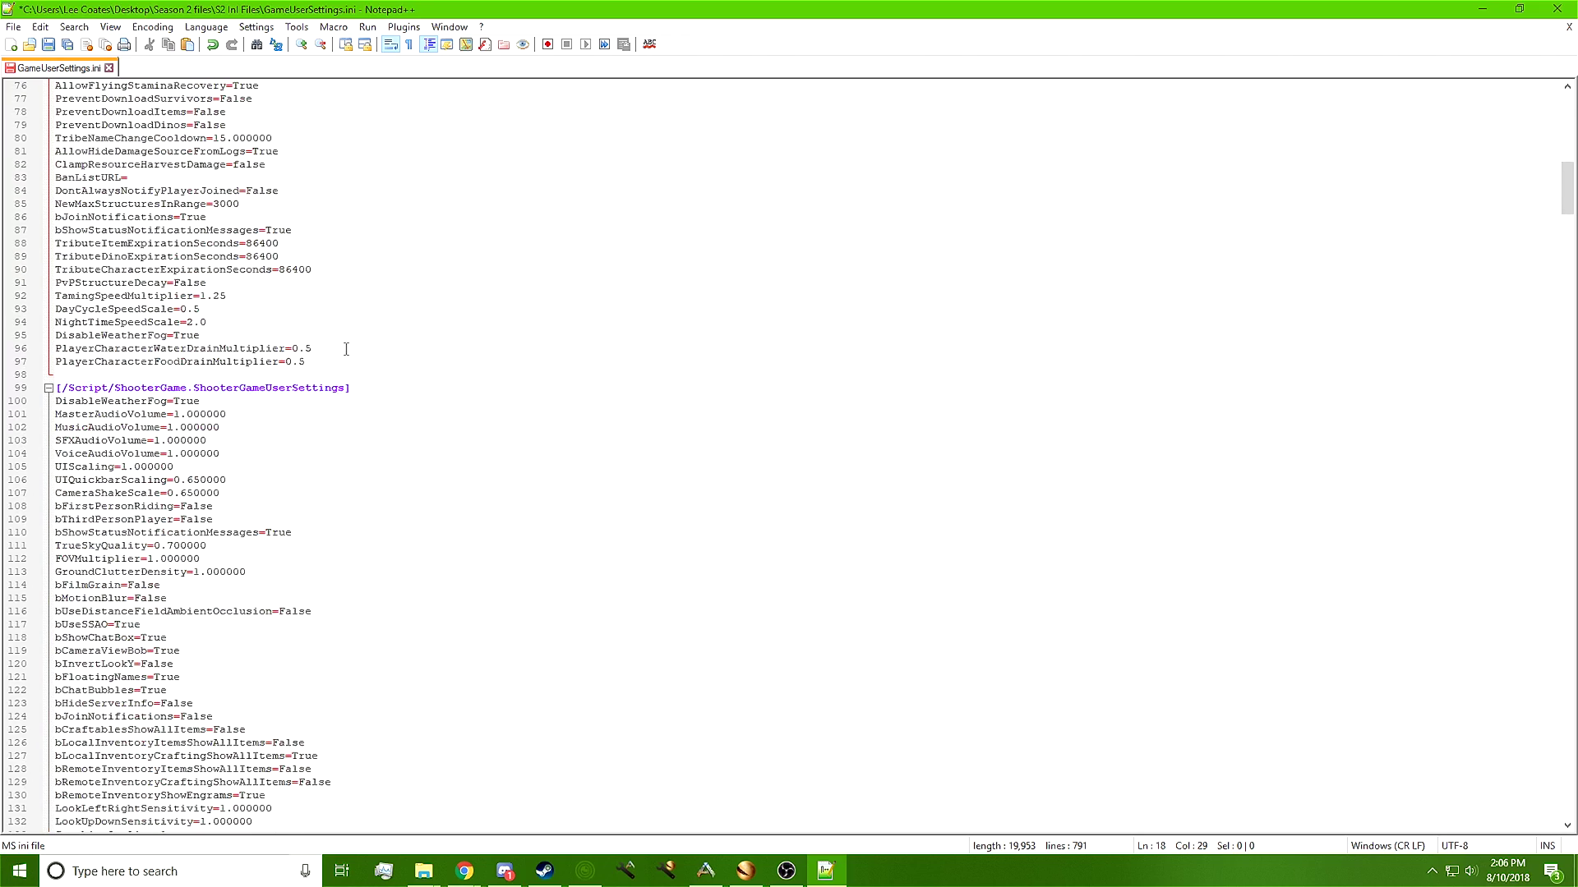
scroll(346, 349, down, 20)
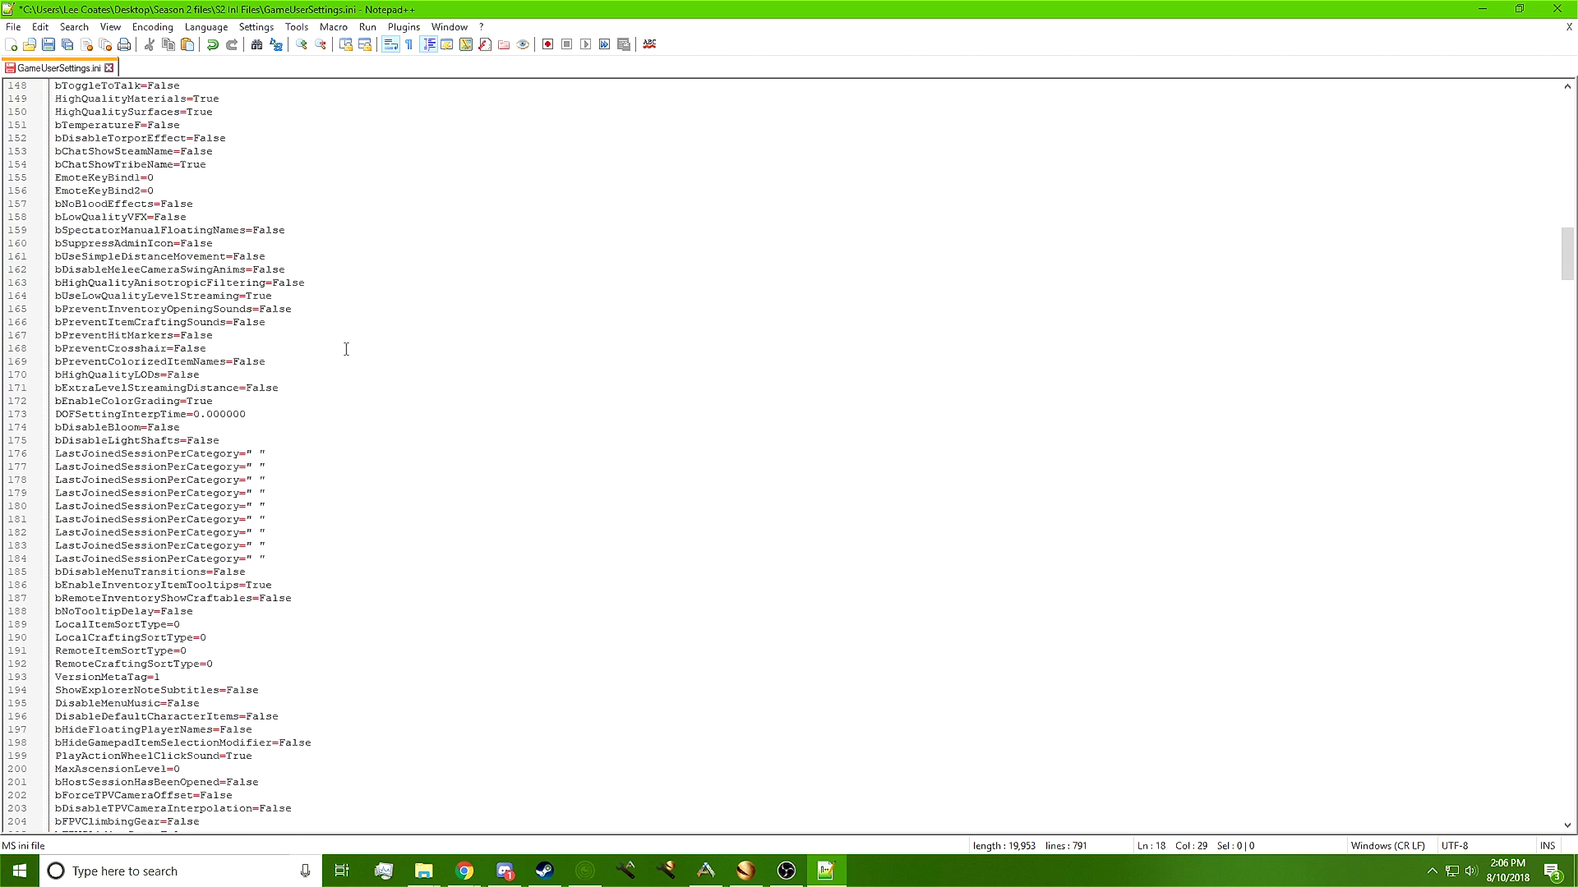
scroll(343, 352, down, 7)
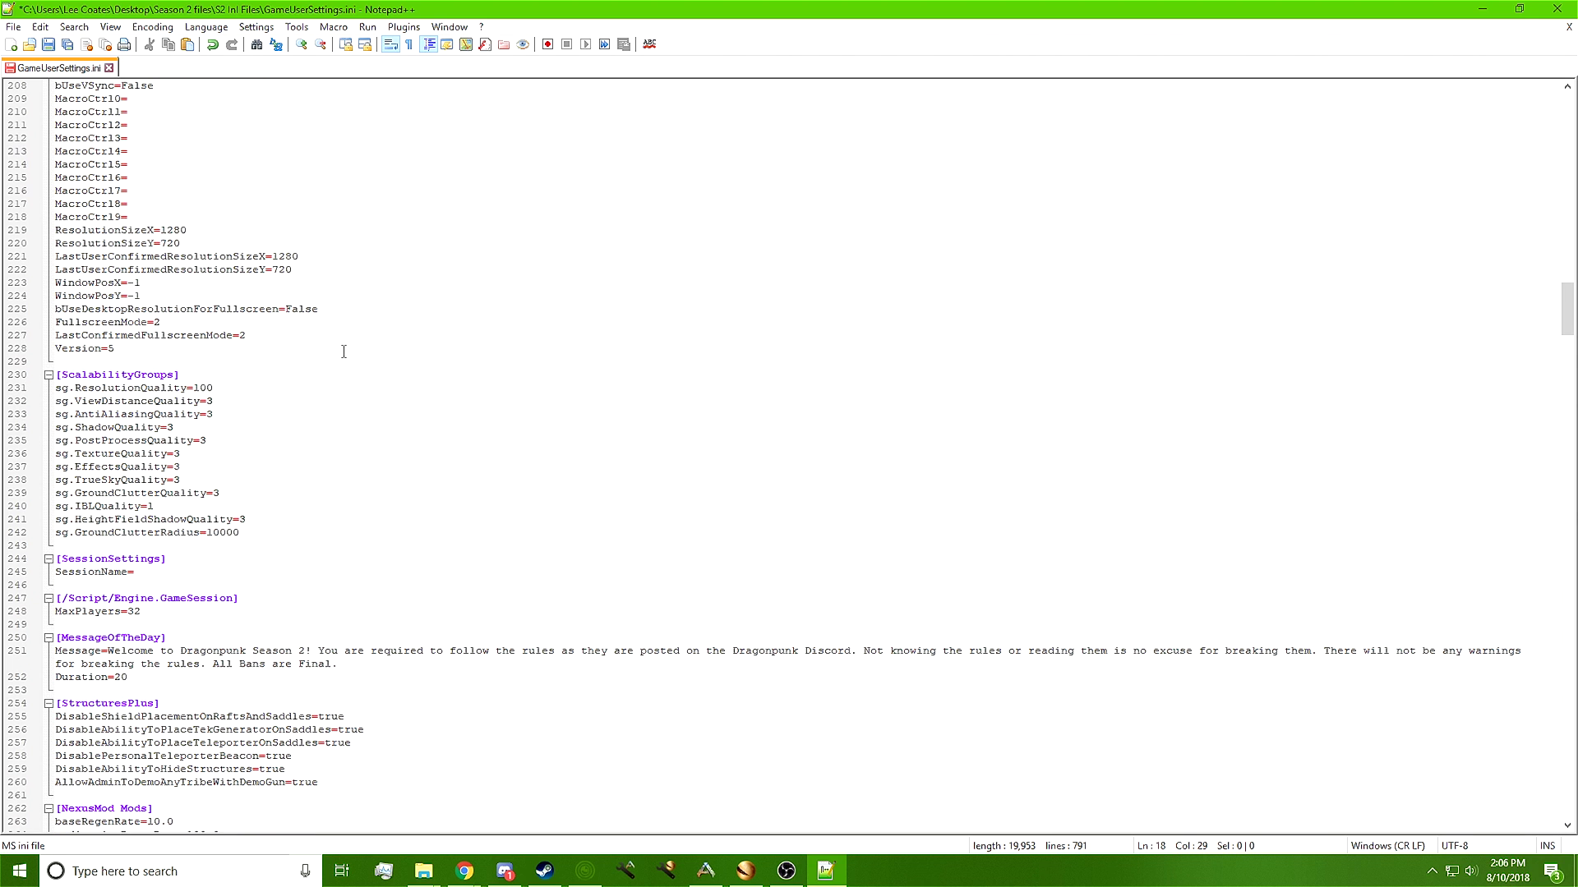
Set SessionName to 'My DP Grand Adventure', then point out MaxPlayers=32 and the message of the day
click(161, 572)
text(My DP)
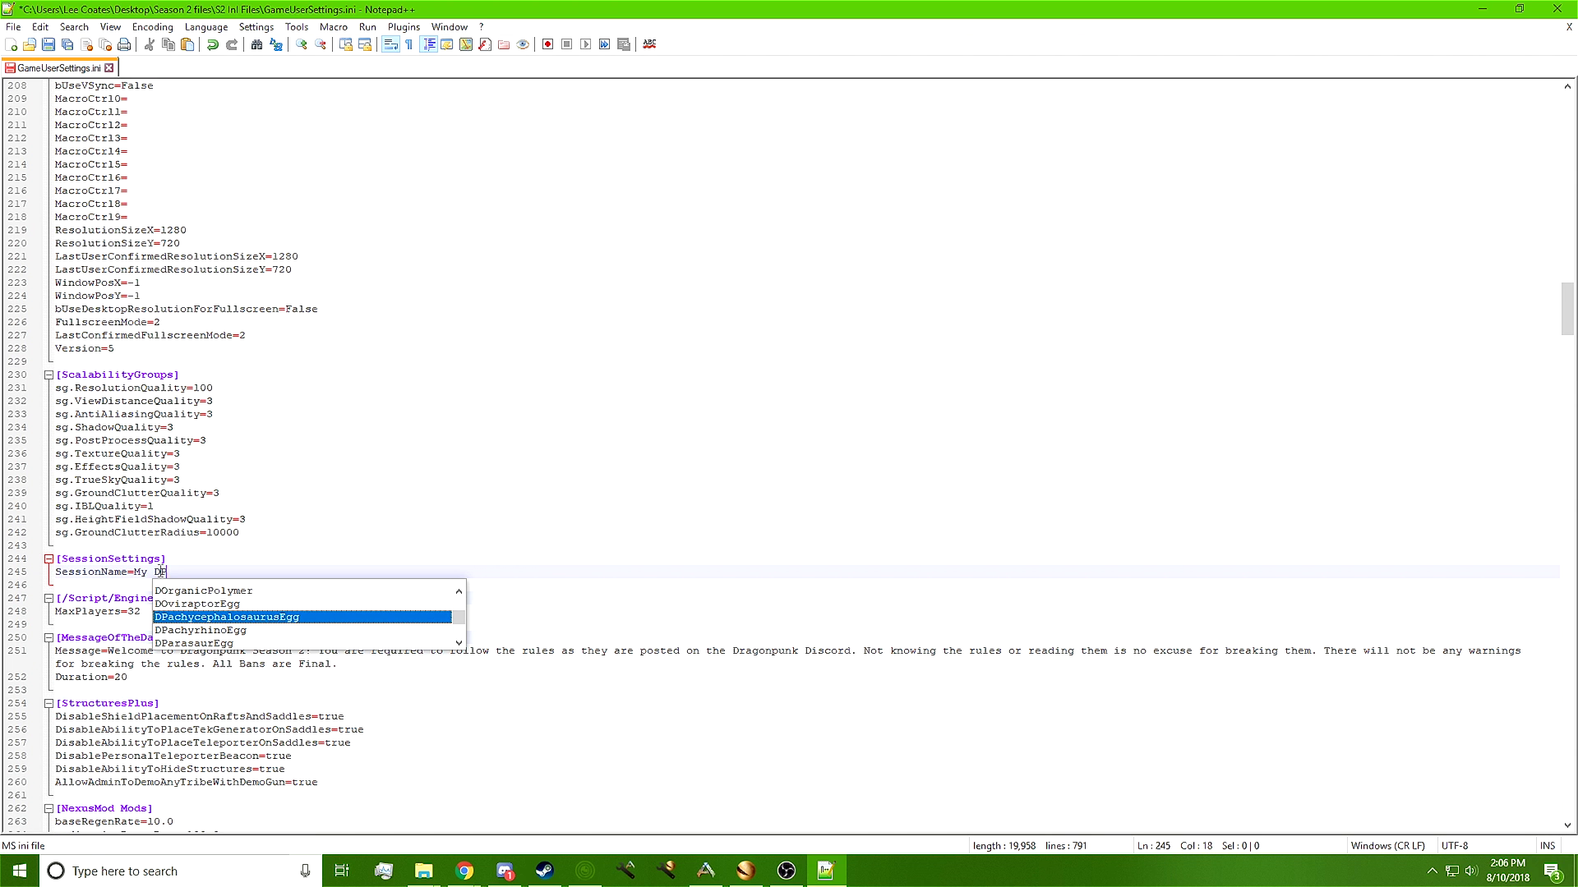
text( Grand Adventure)
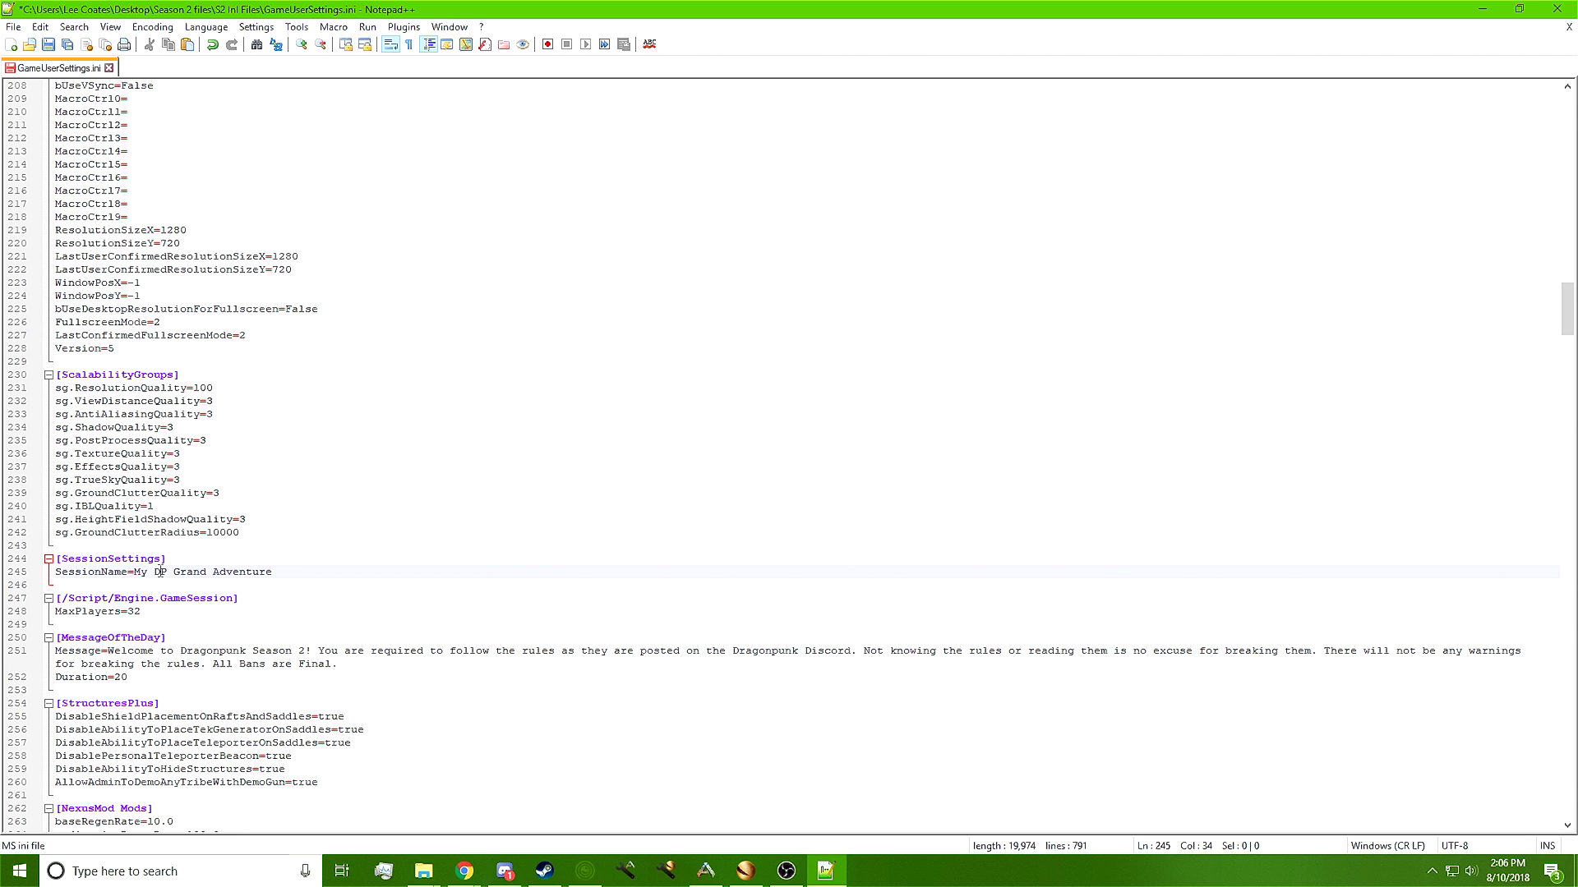
click(355, 585)
drag(166, 598, 126, 618)
click(156, 617)
click(170, 616)
drag(362, 667, 107, 651)
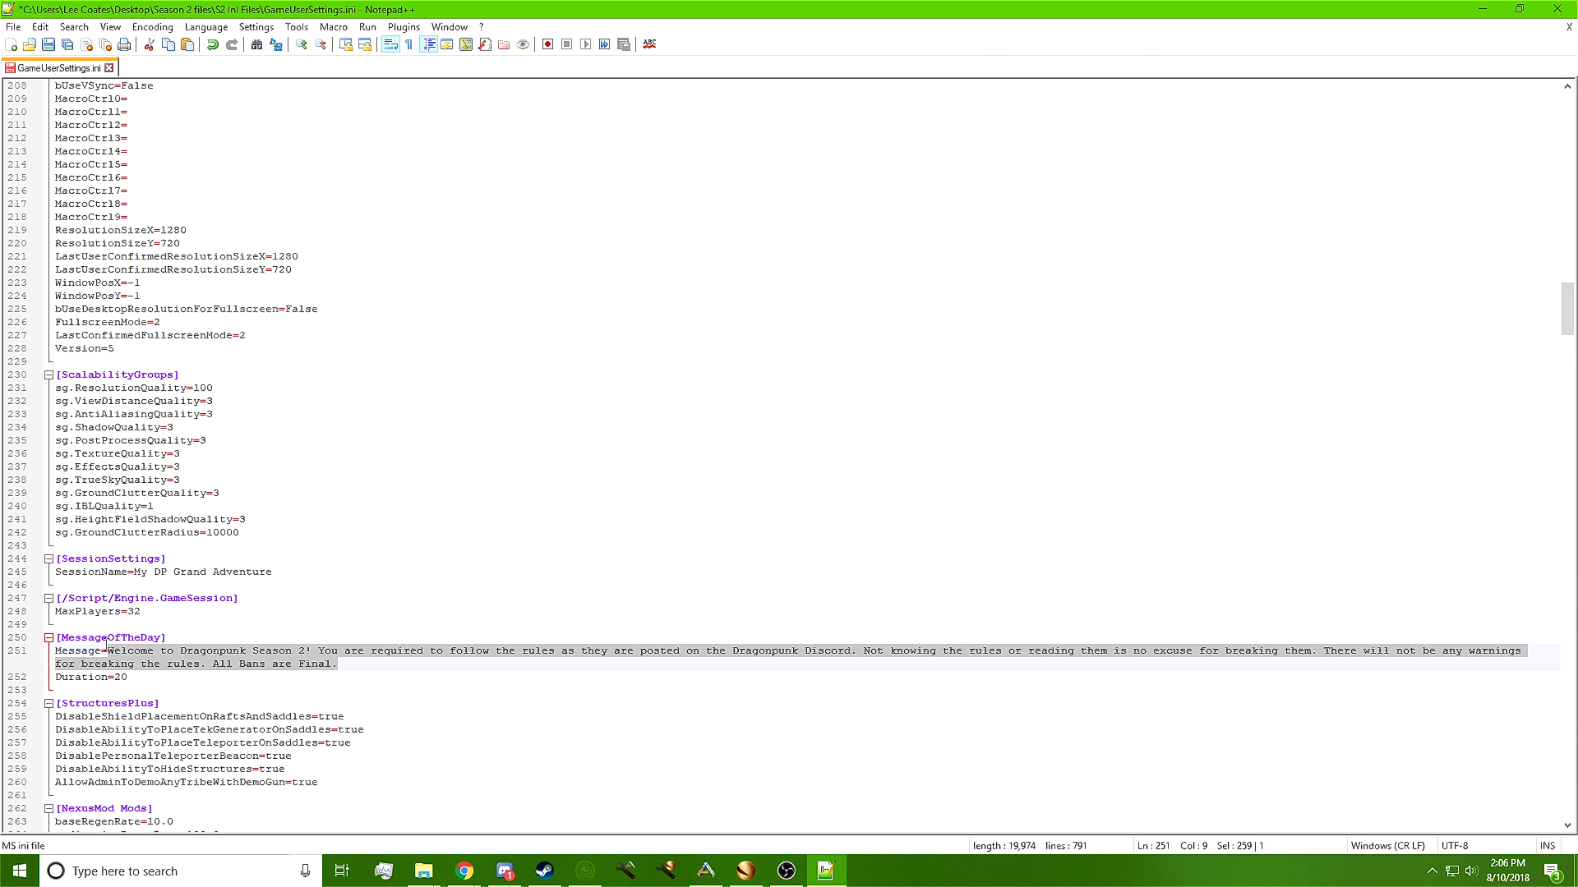
Enter the market ID after MarketID= on line 349 under the AuctionHouse settings
scroll(205, 689, down, 12)
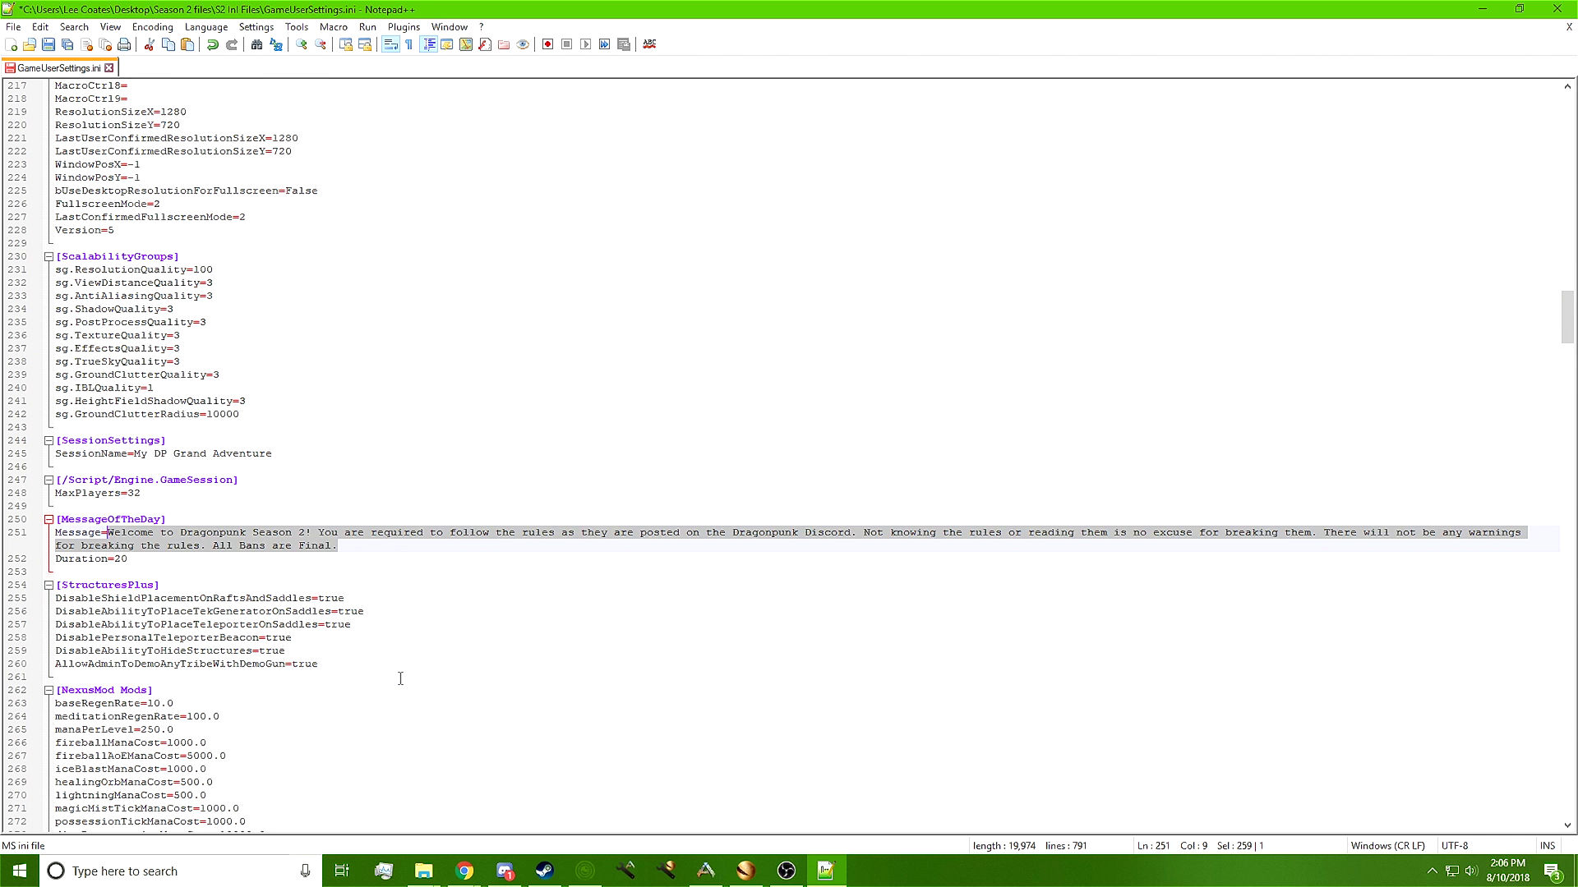
scroll(378, 676, down, 20)
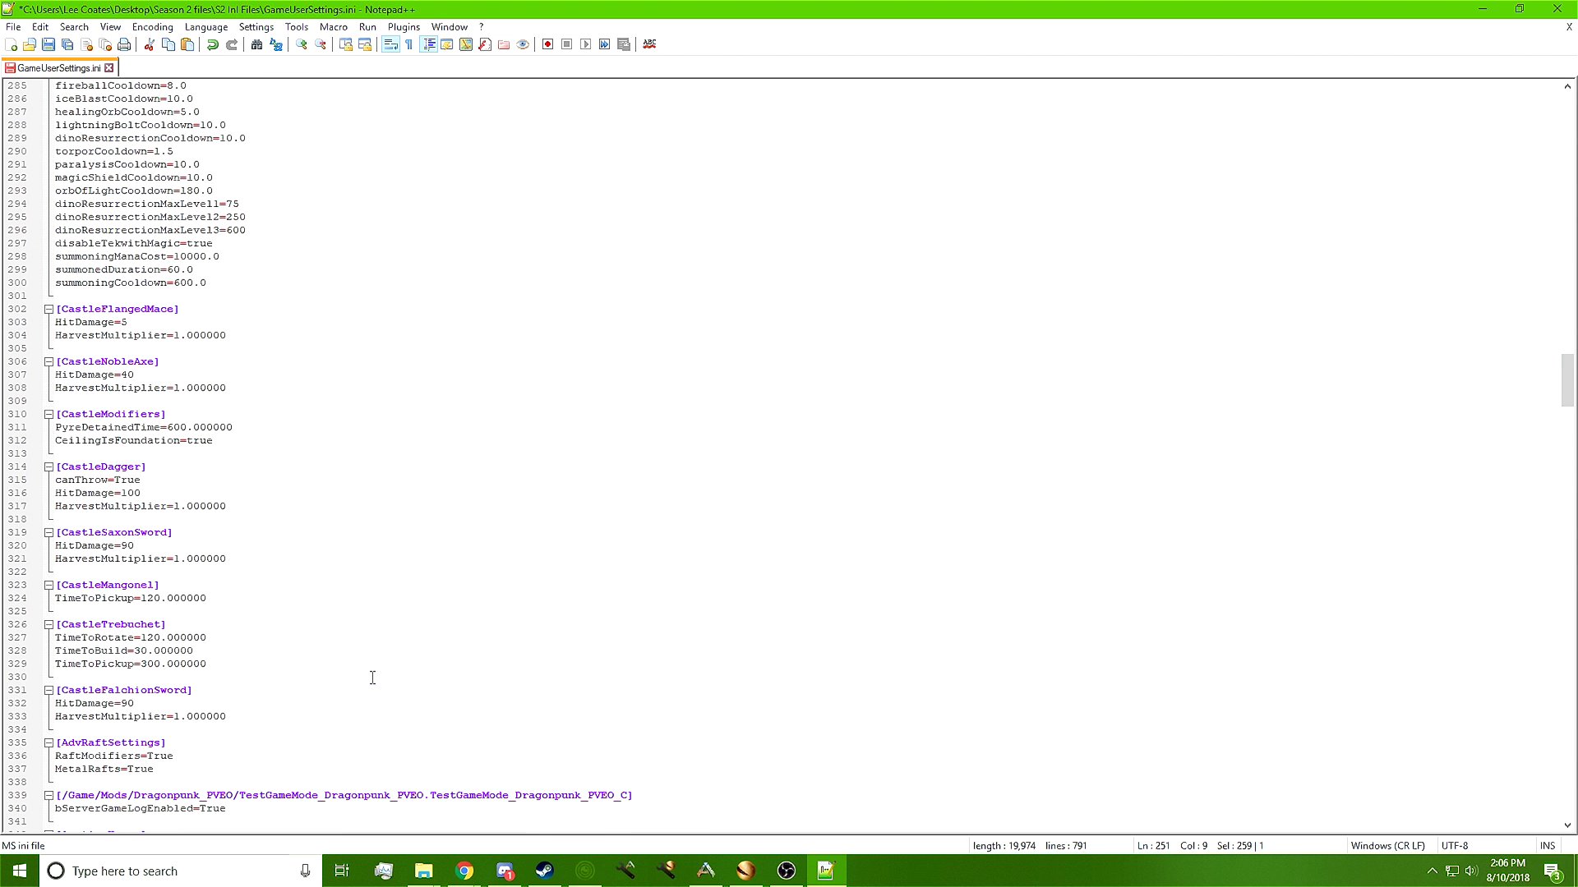
click(144, 571)
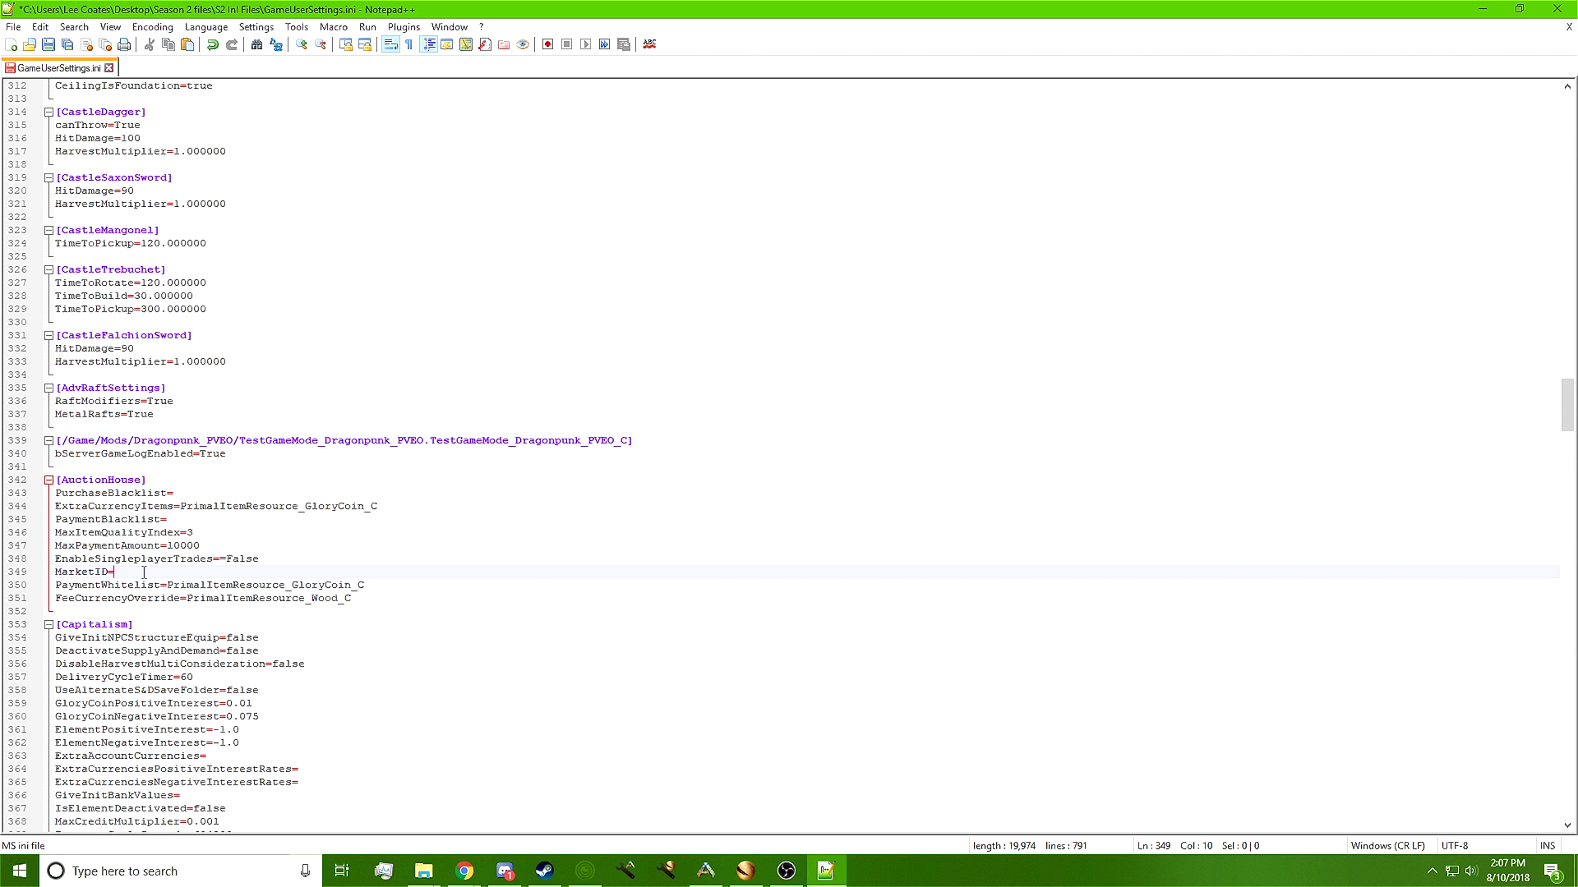
drag(144, 571, 38, 579)
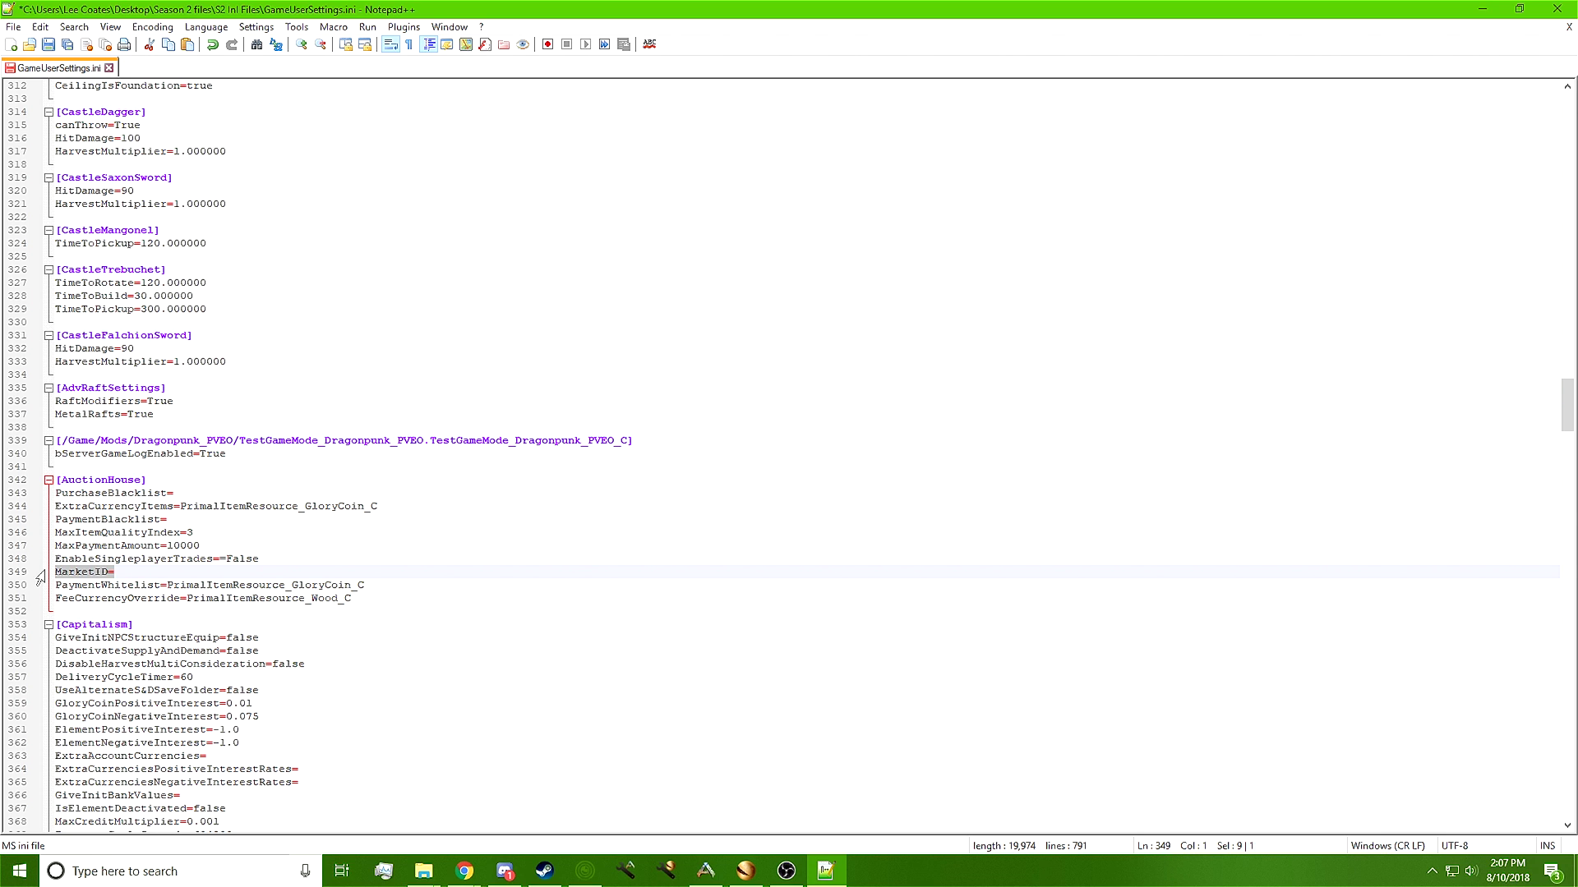
click(172, 571)
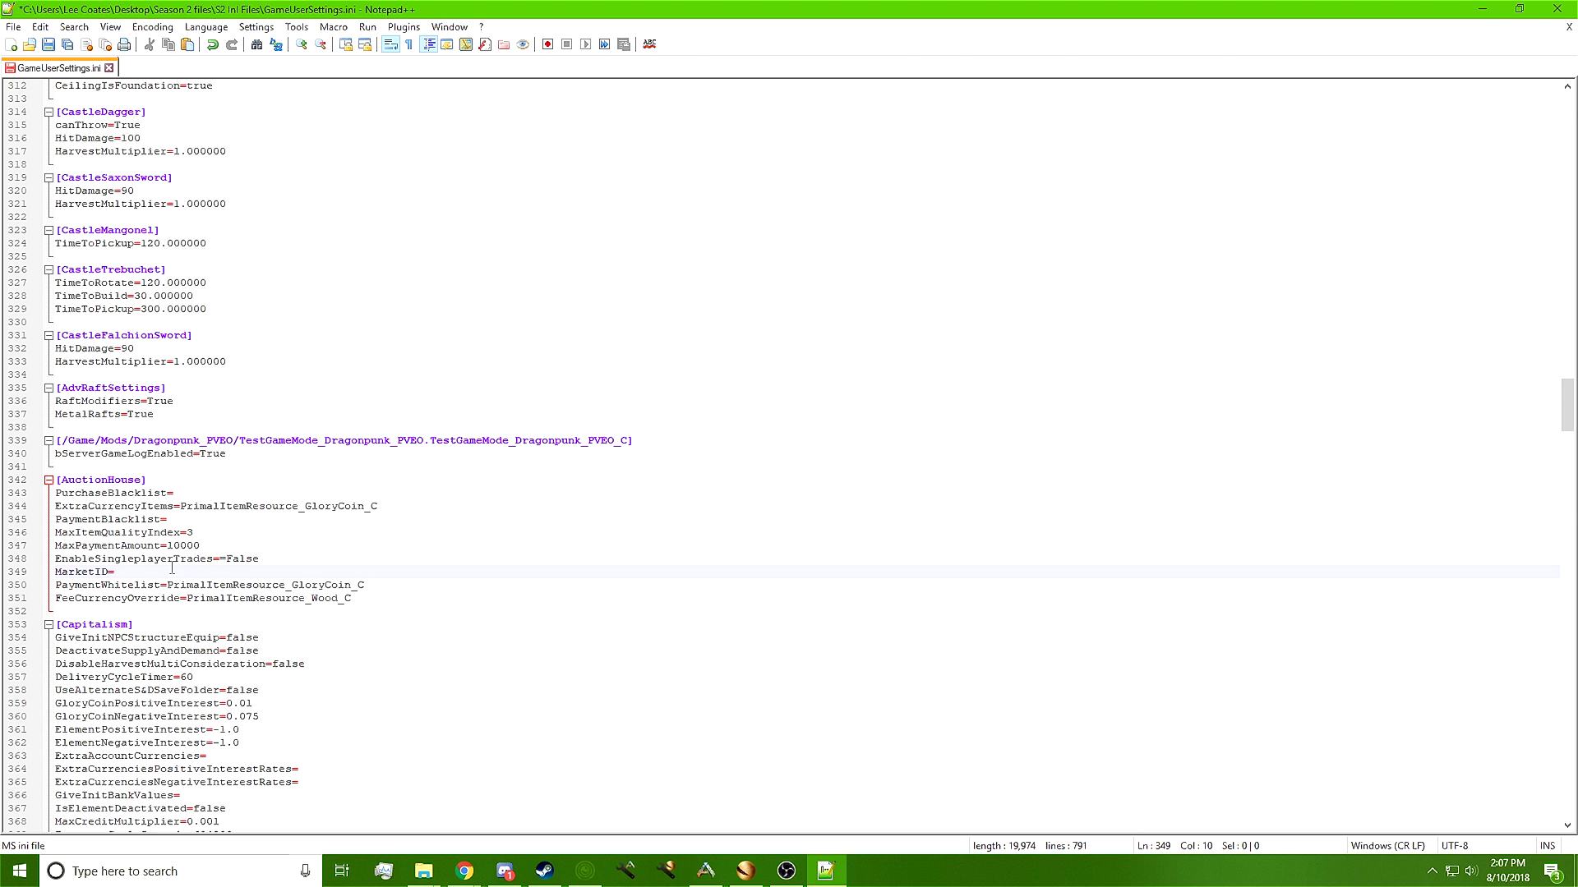
text(87654321)
Save GameUserSettings.ini and close Notepad++
click(337, 638)
click(43, 49)
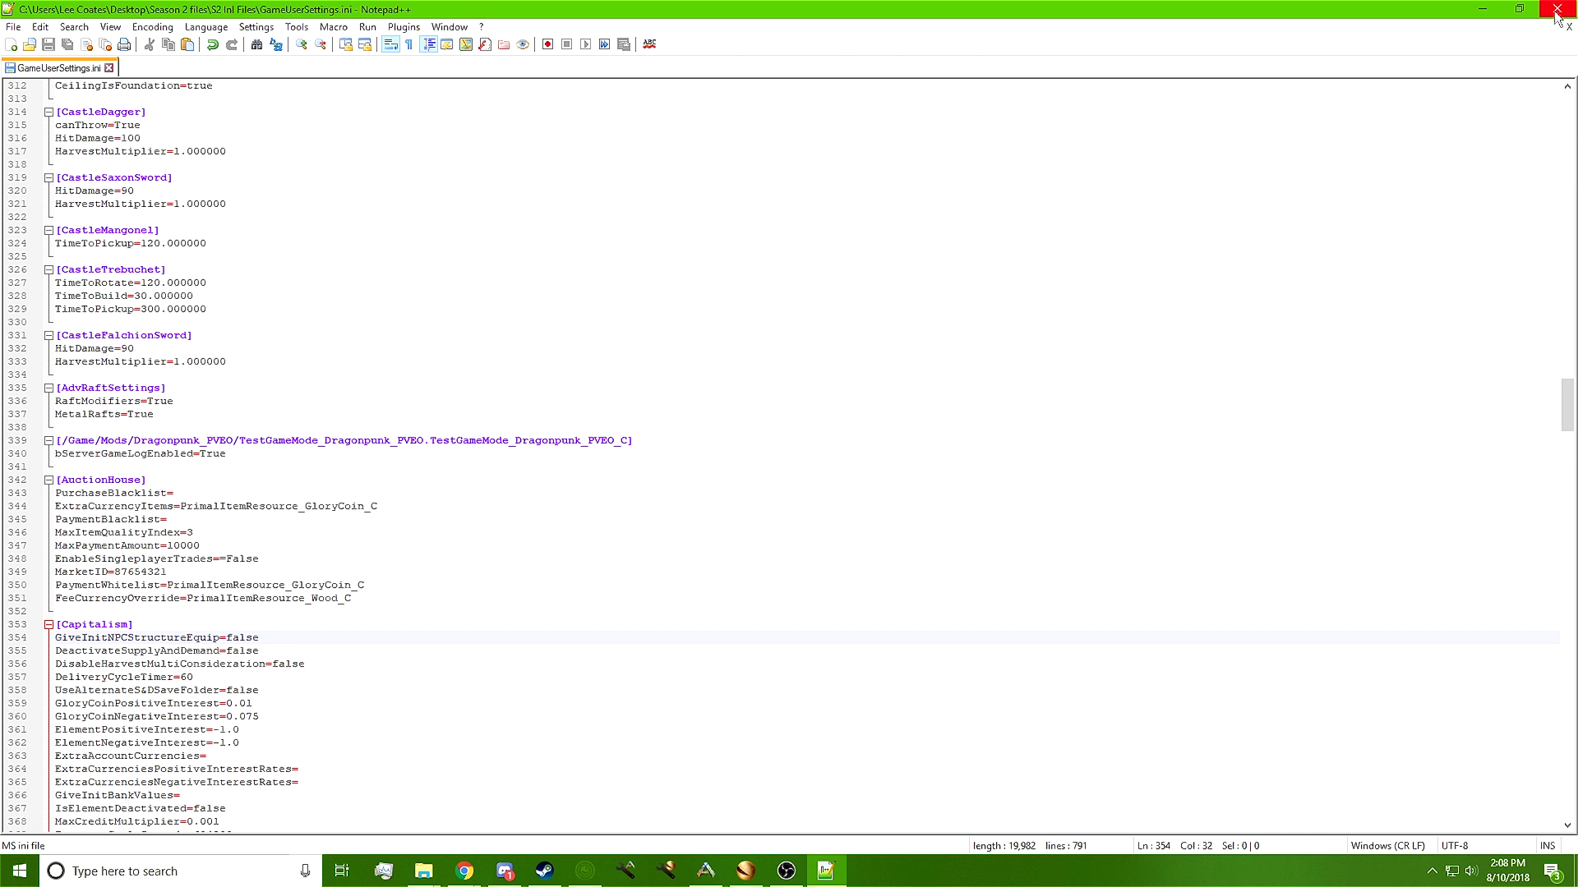
click(1556, 10)
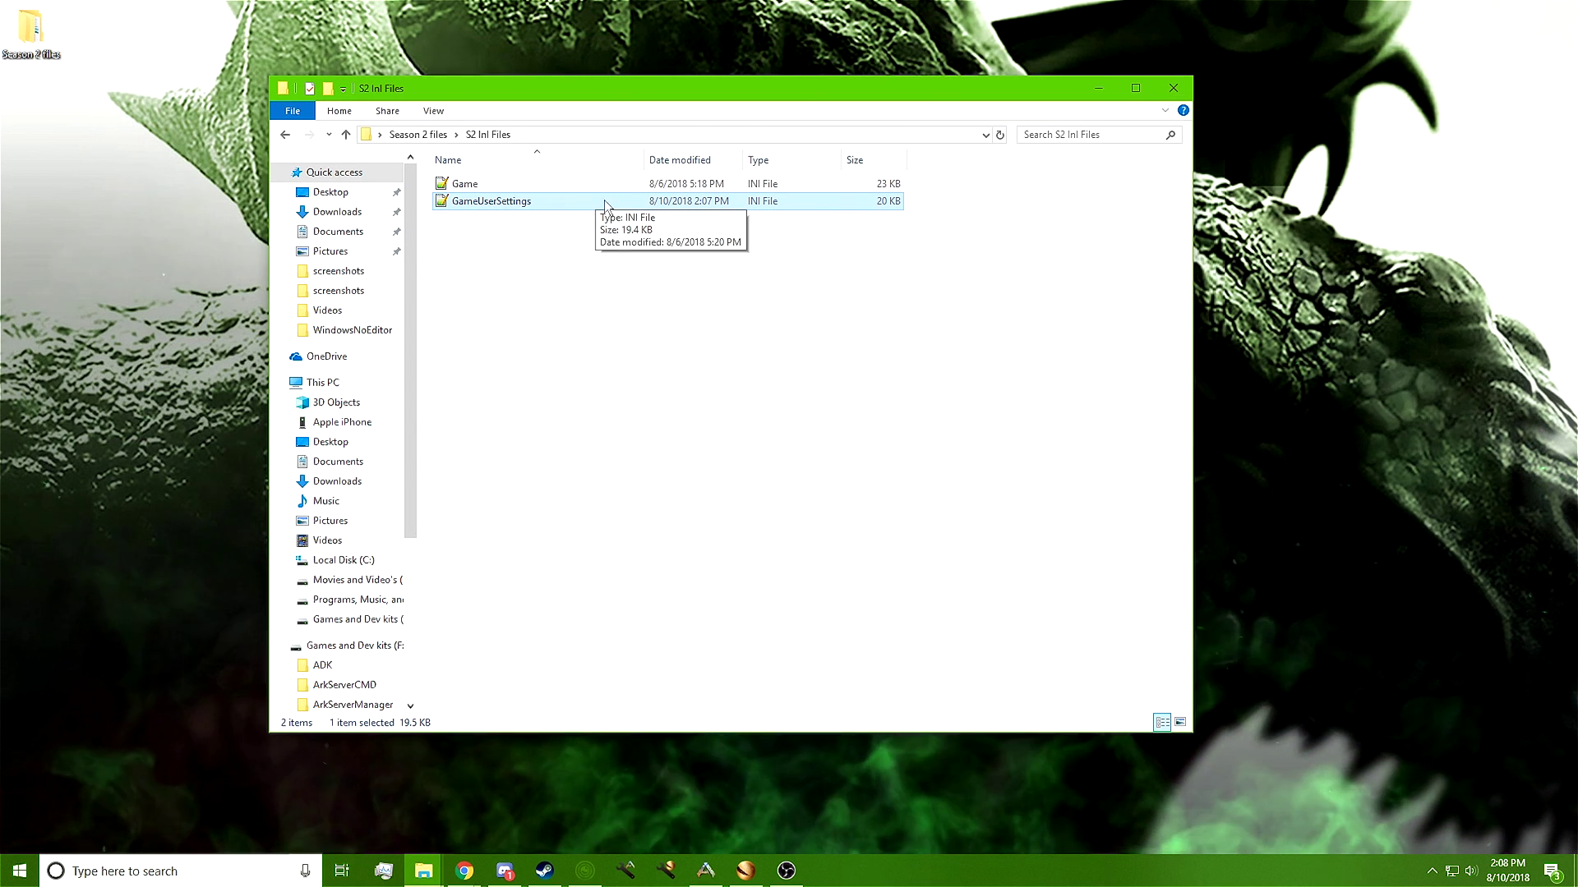
Close the S2 Ini Files Explorer window and return to the Nitrado tab in Chrome
click(1171, 88)
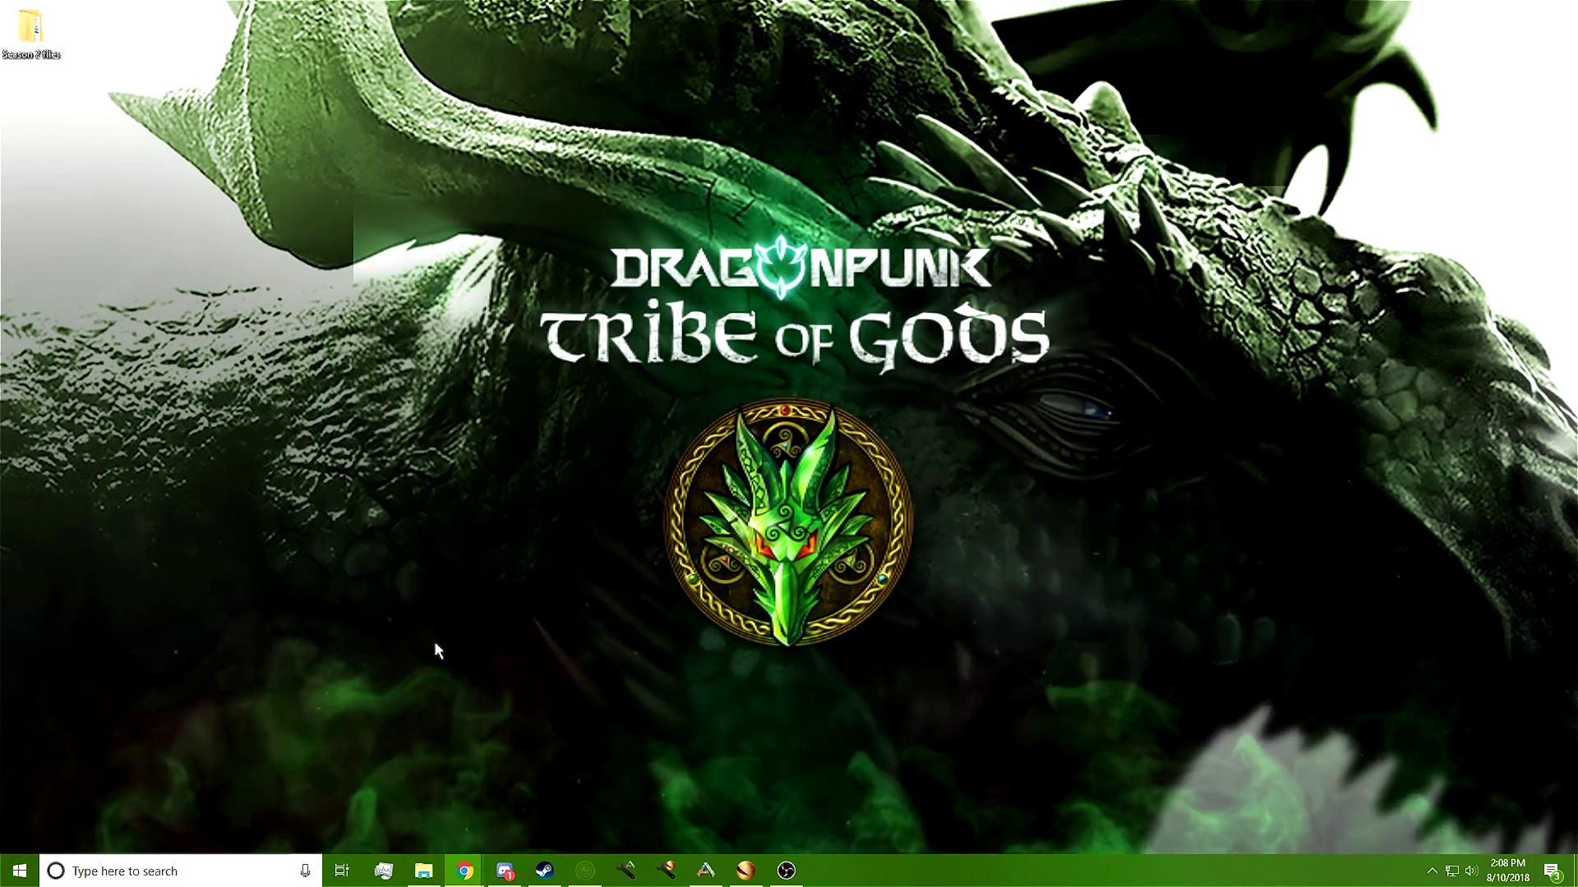
mouse_move(466, 871)
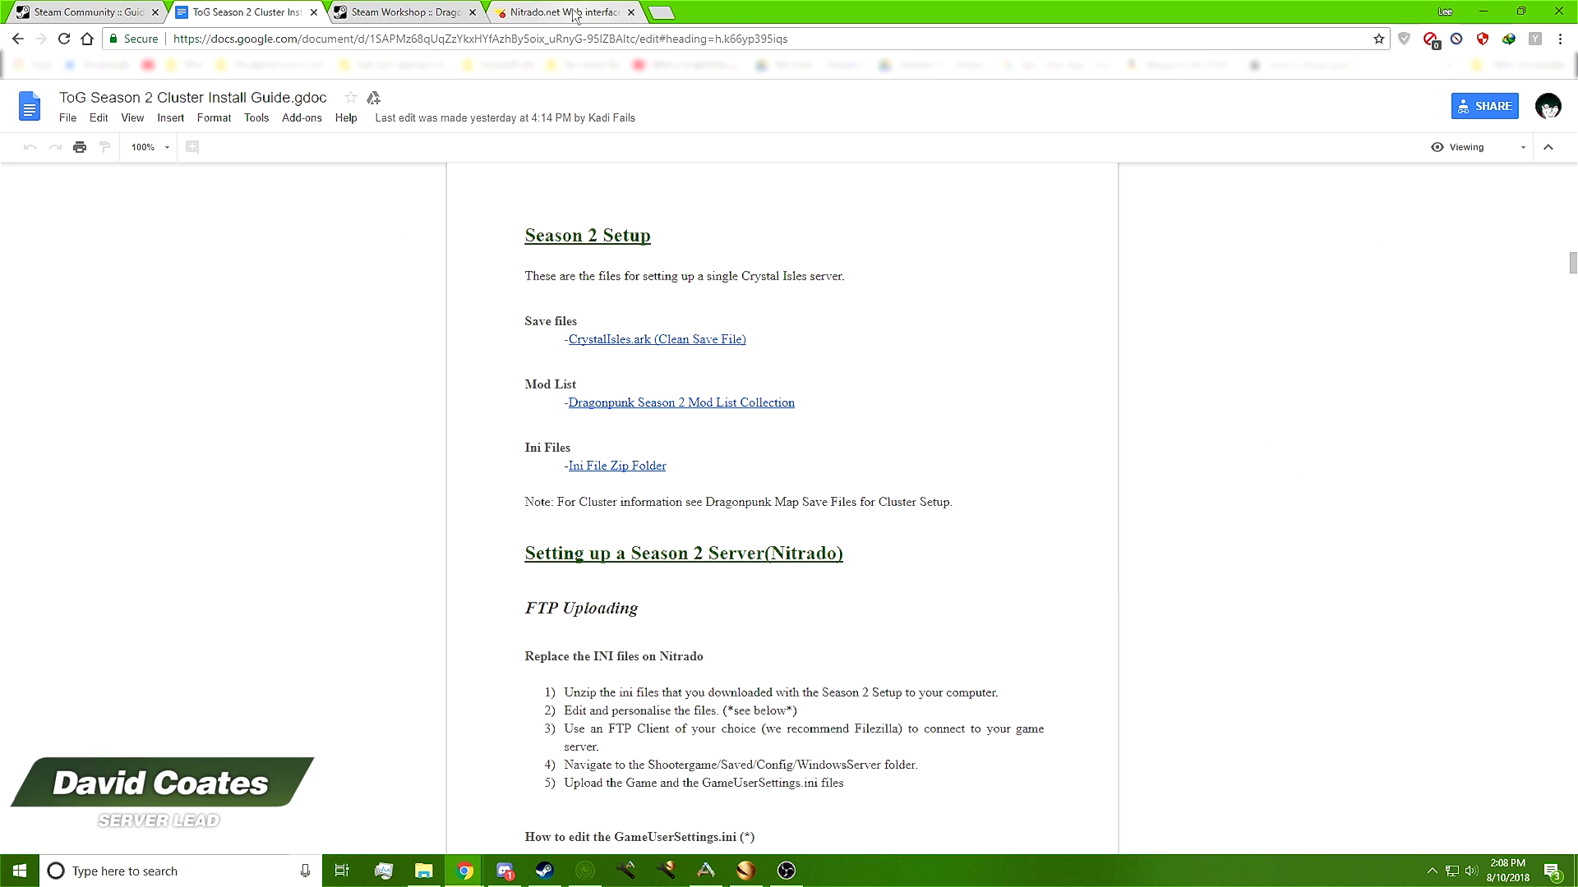
click(580, 12)
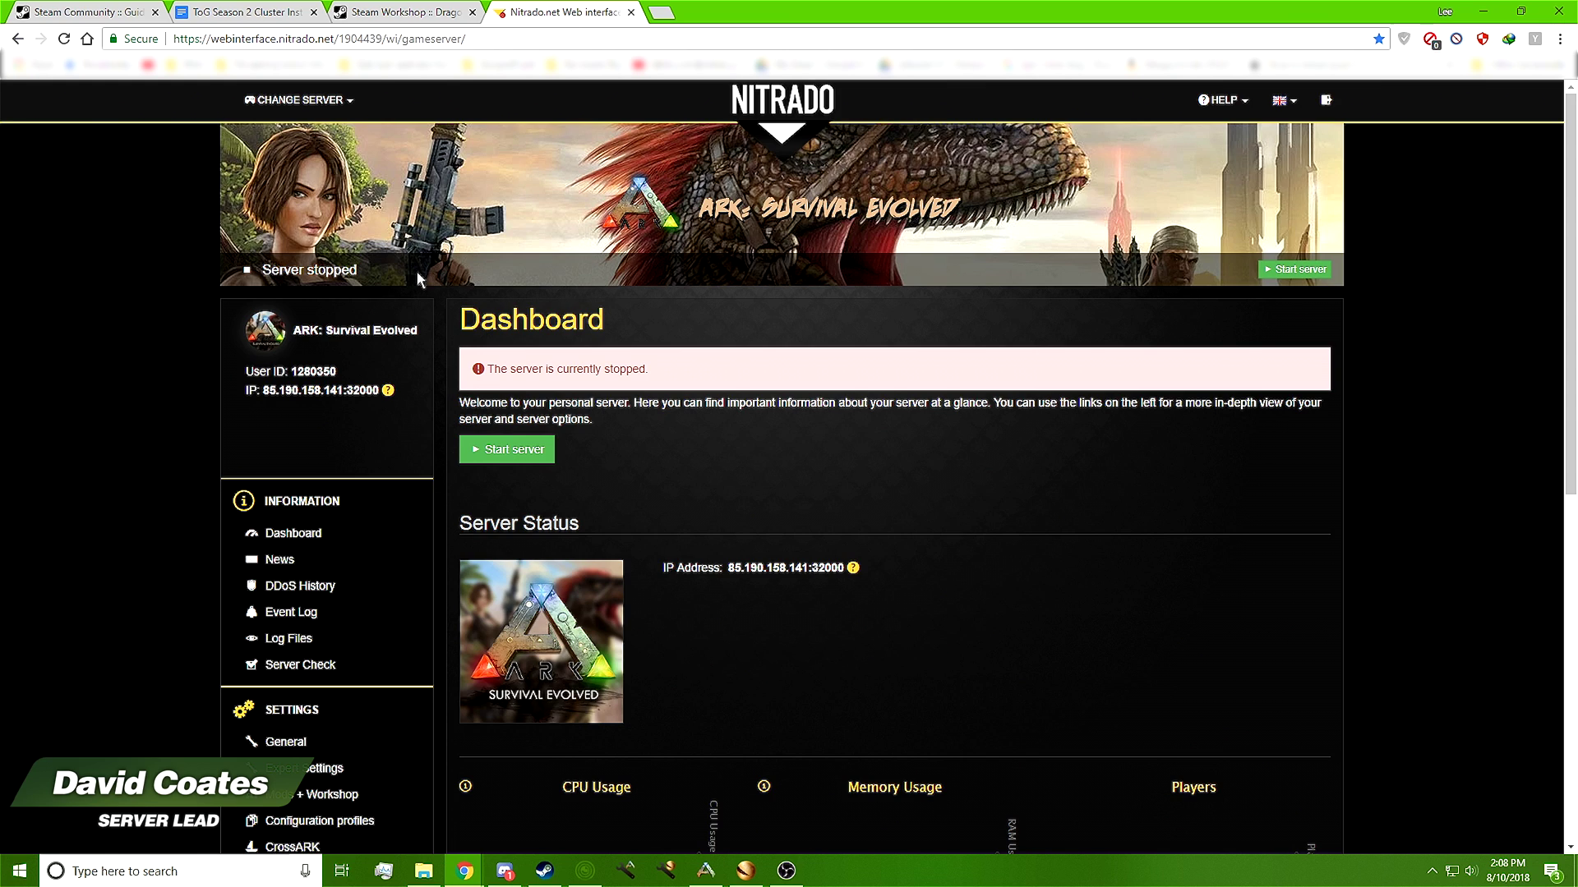
Point out the 'Server stopped' status and the server-is-currently-stopped message on the dashboard
triple_click(365, 273)
click(363, 273)
triple_click(363, 273)
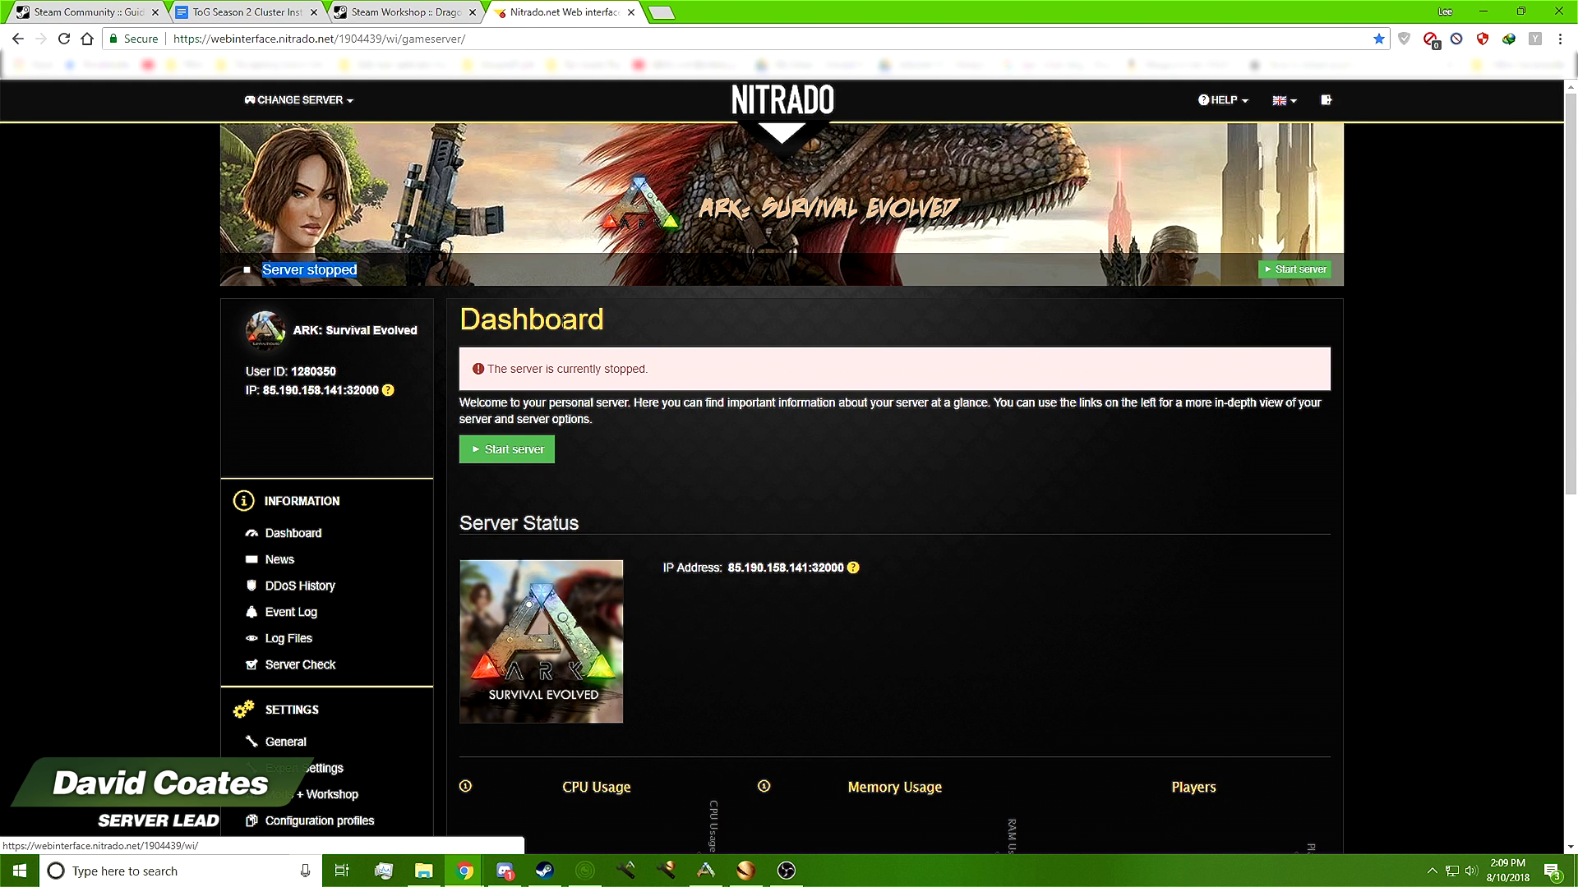
click(395, 264)
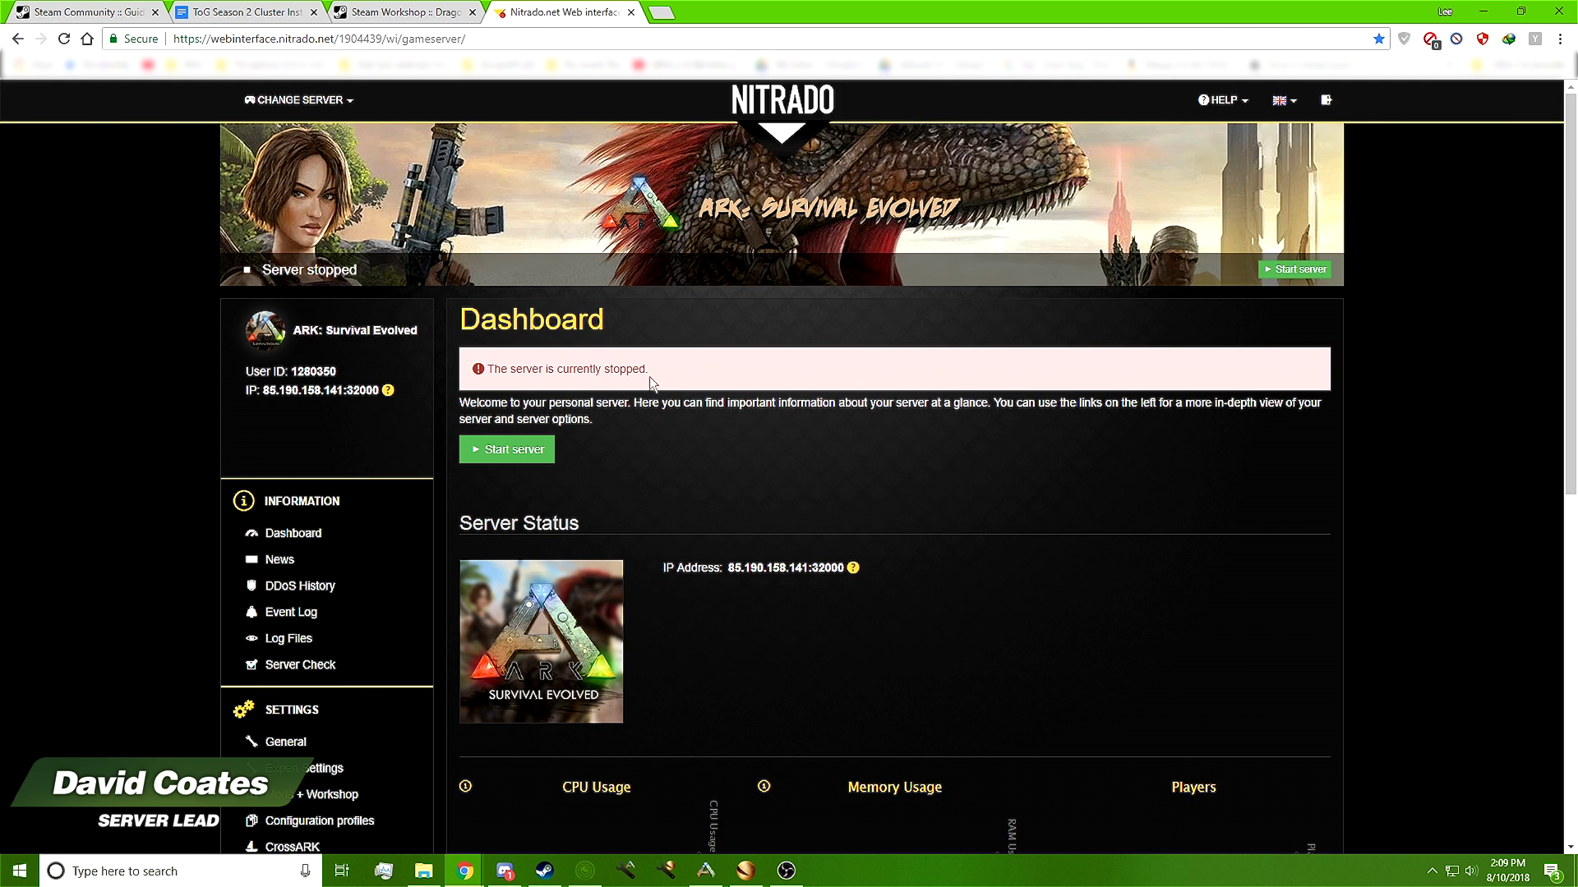
drag(721, 377, 479, 374)
click(743, 383)
Go to the server's General settings page
scroll(775, 452, down, 4)
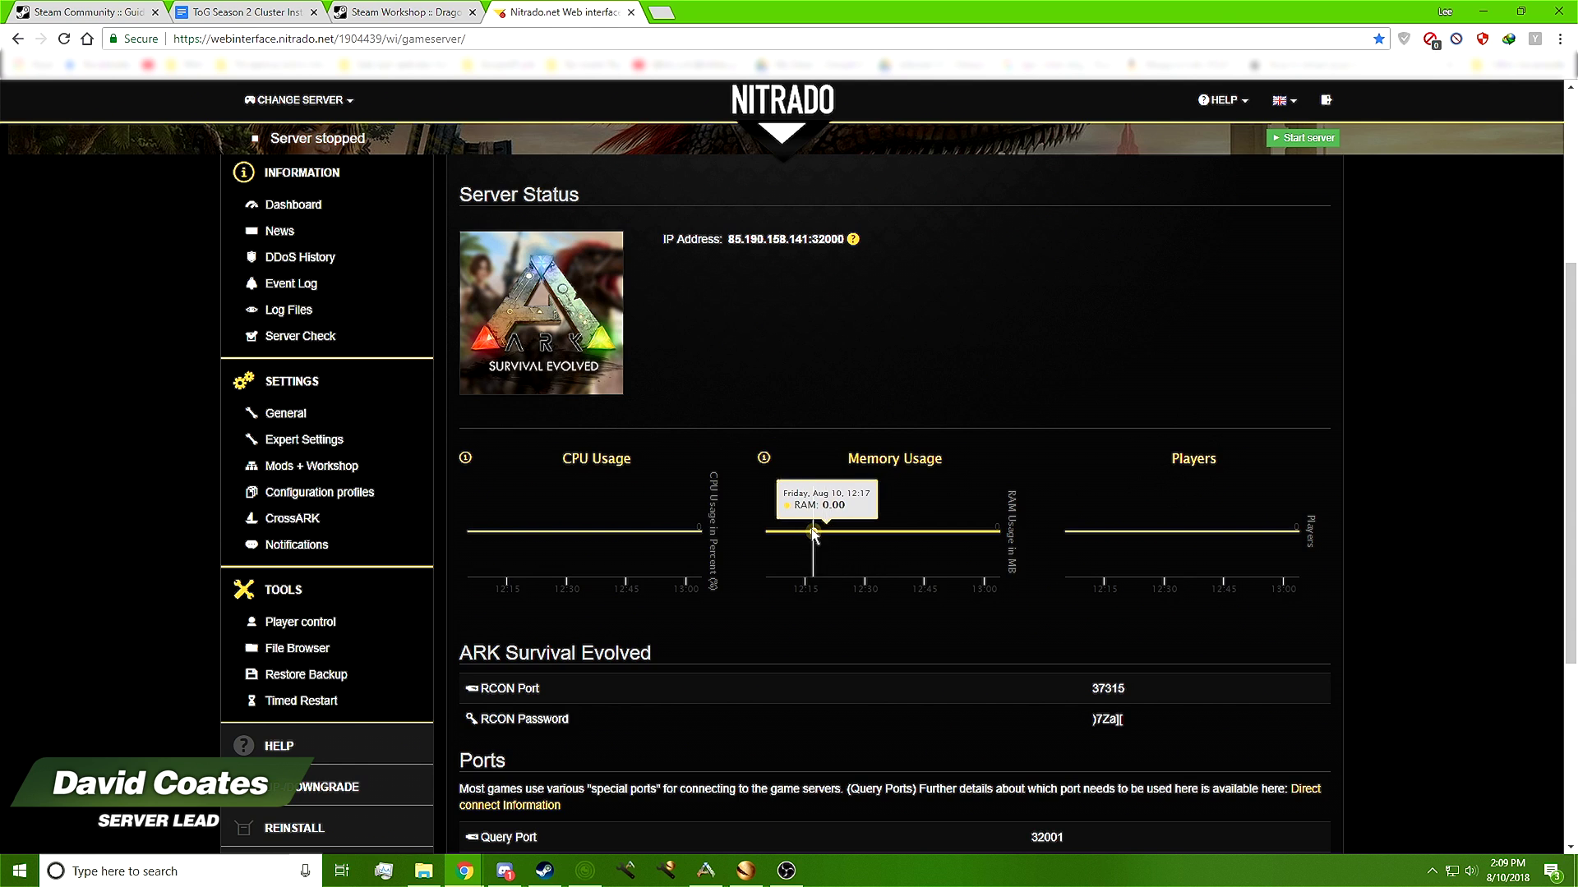
scroll(813, 534, up, 1)
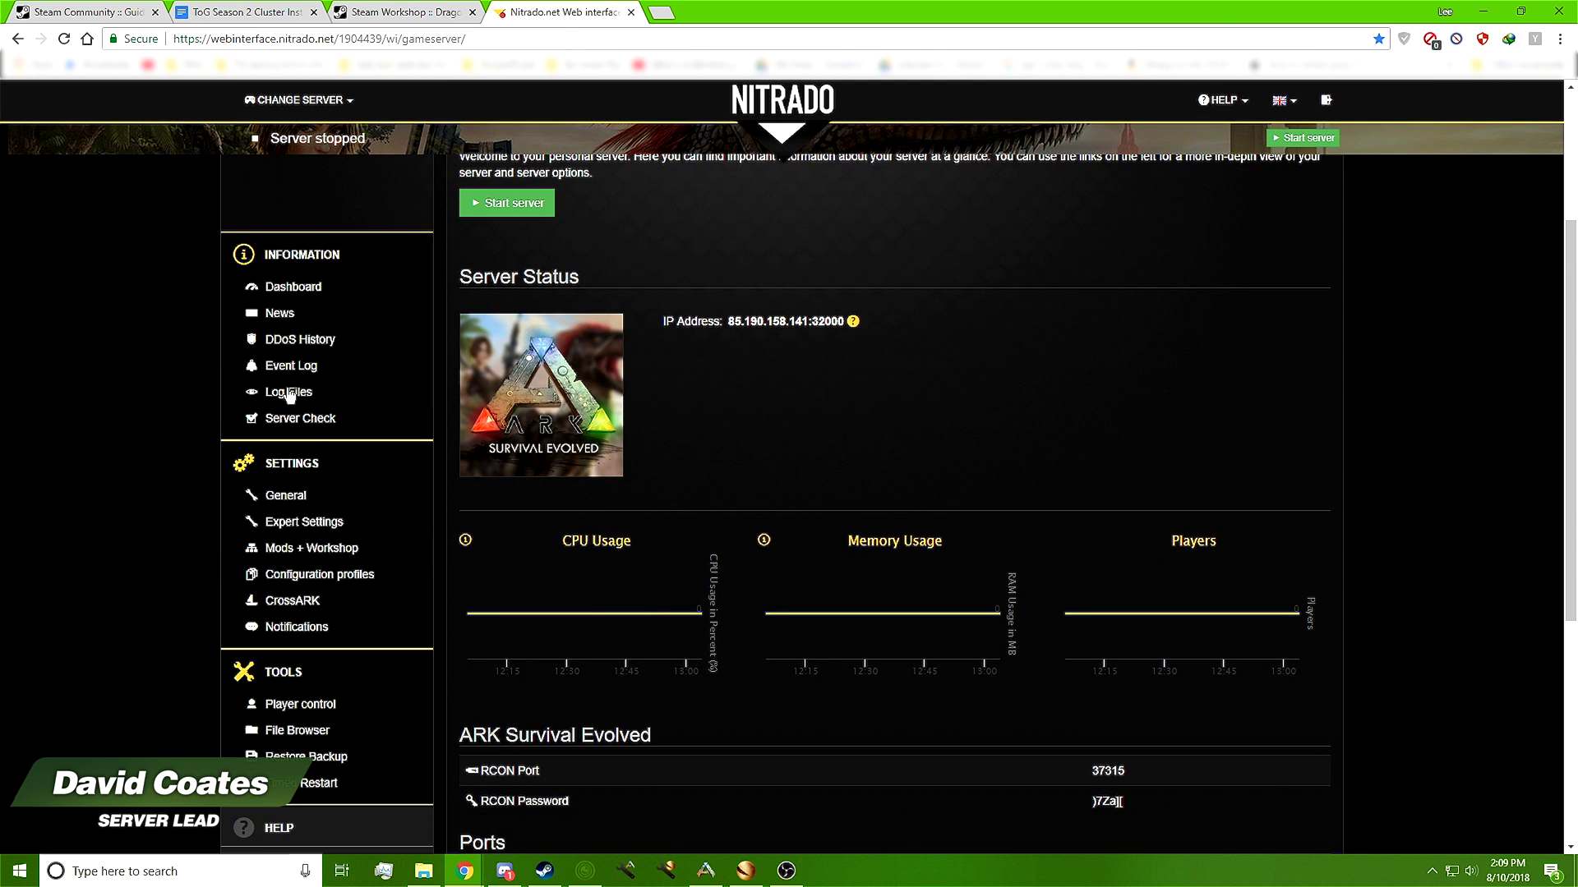
click(301, 495)
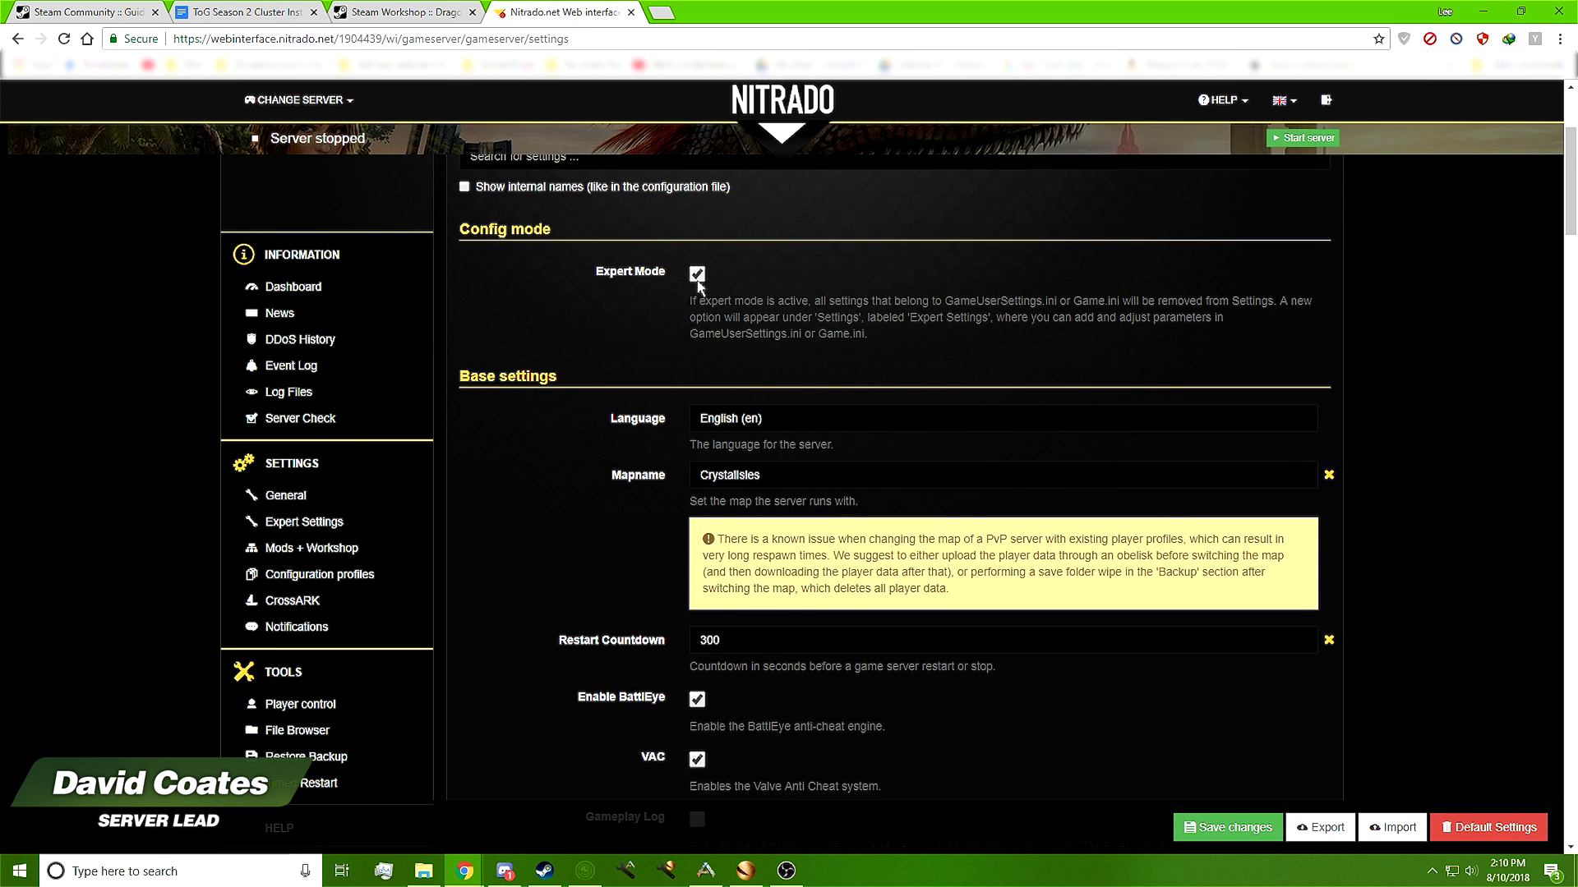
Verify Expert Mode is on and Mapname is CrystalIsles, then go back to the Dashboard
scroll(840, 382, up, 3)
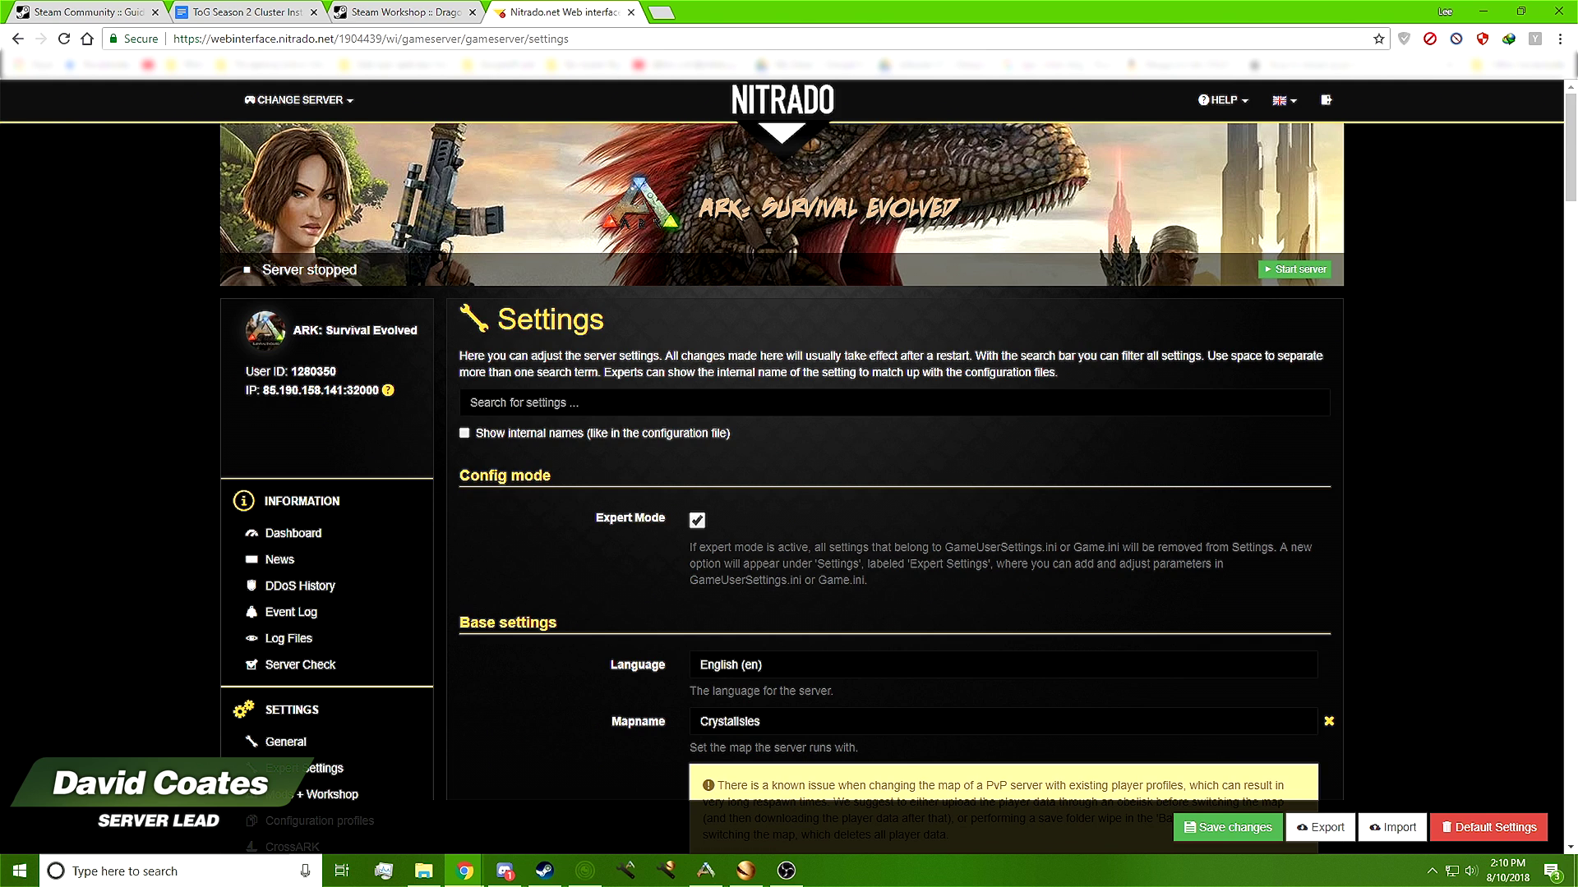
scroll(592, 488, down, 2)
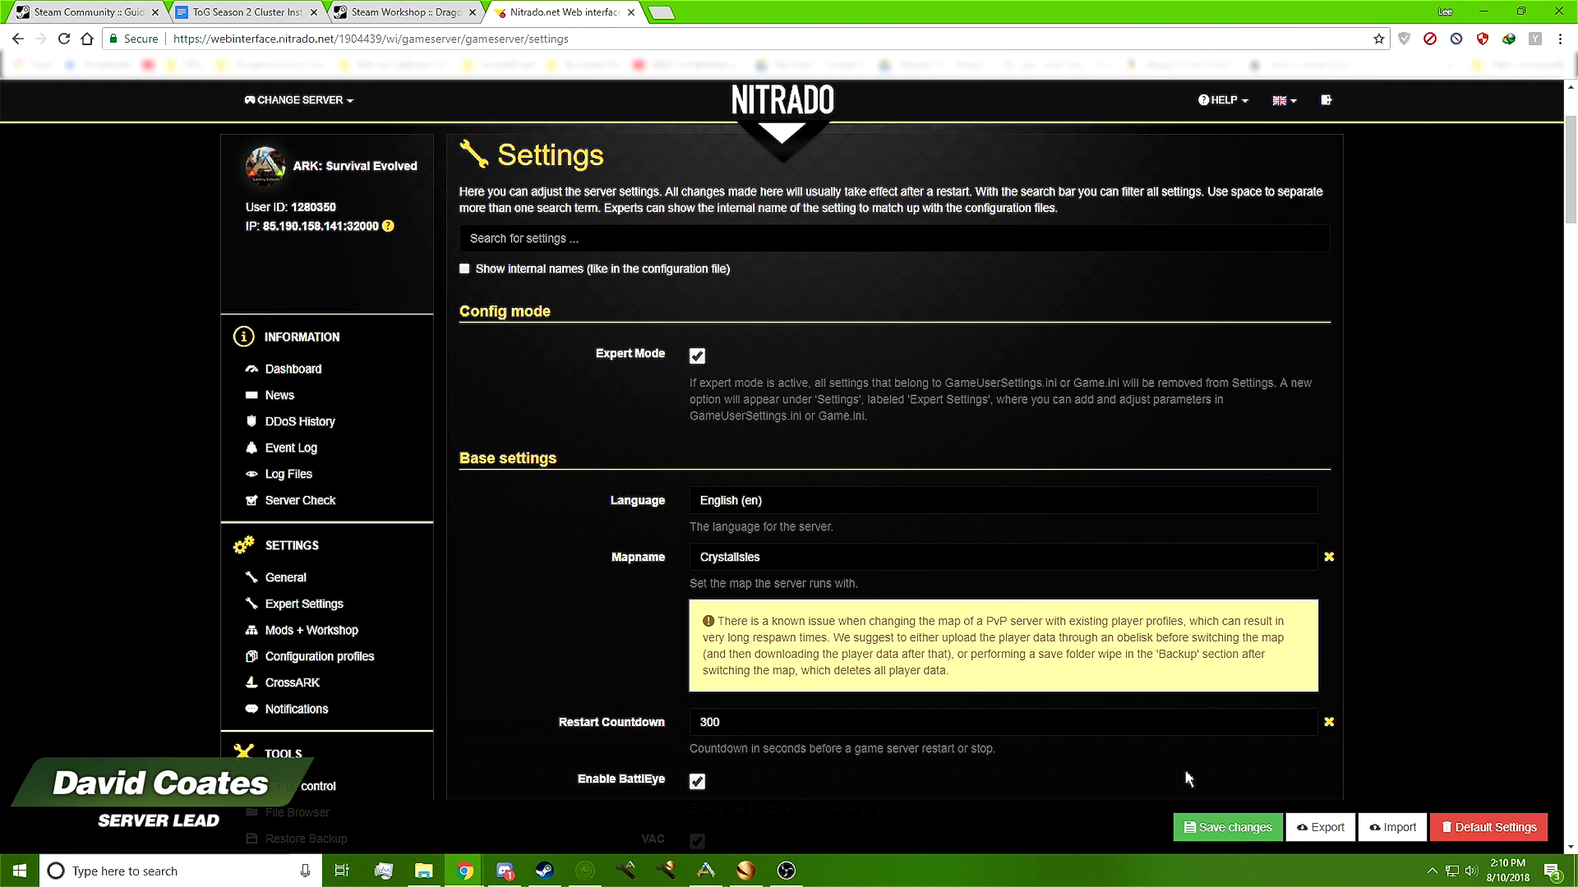
scroll(857, 694, down, 12)
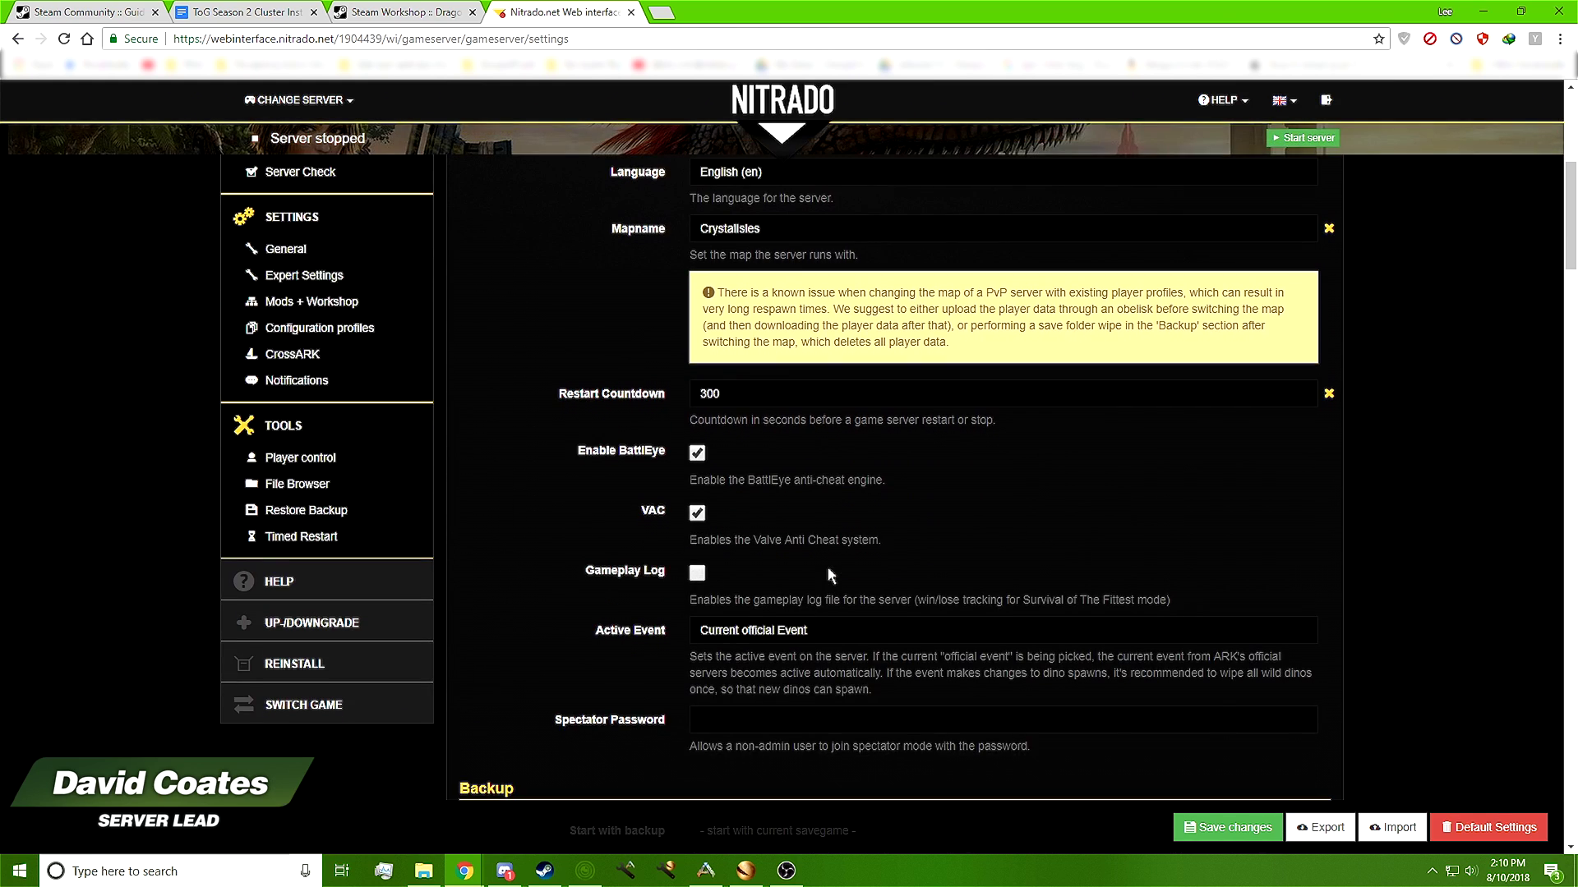
scroll(826, 565, up, 10)
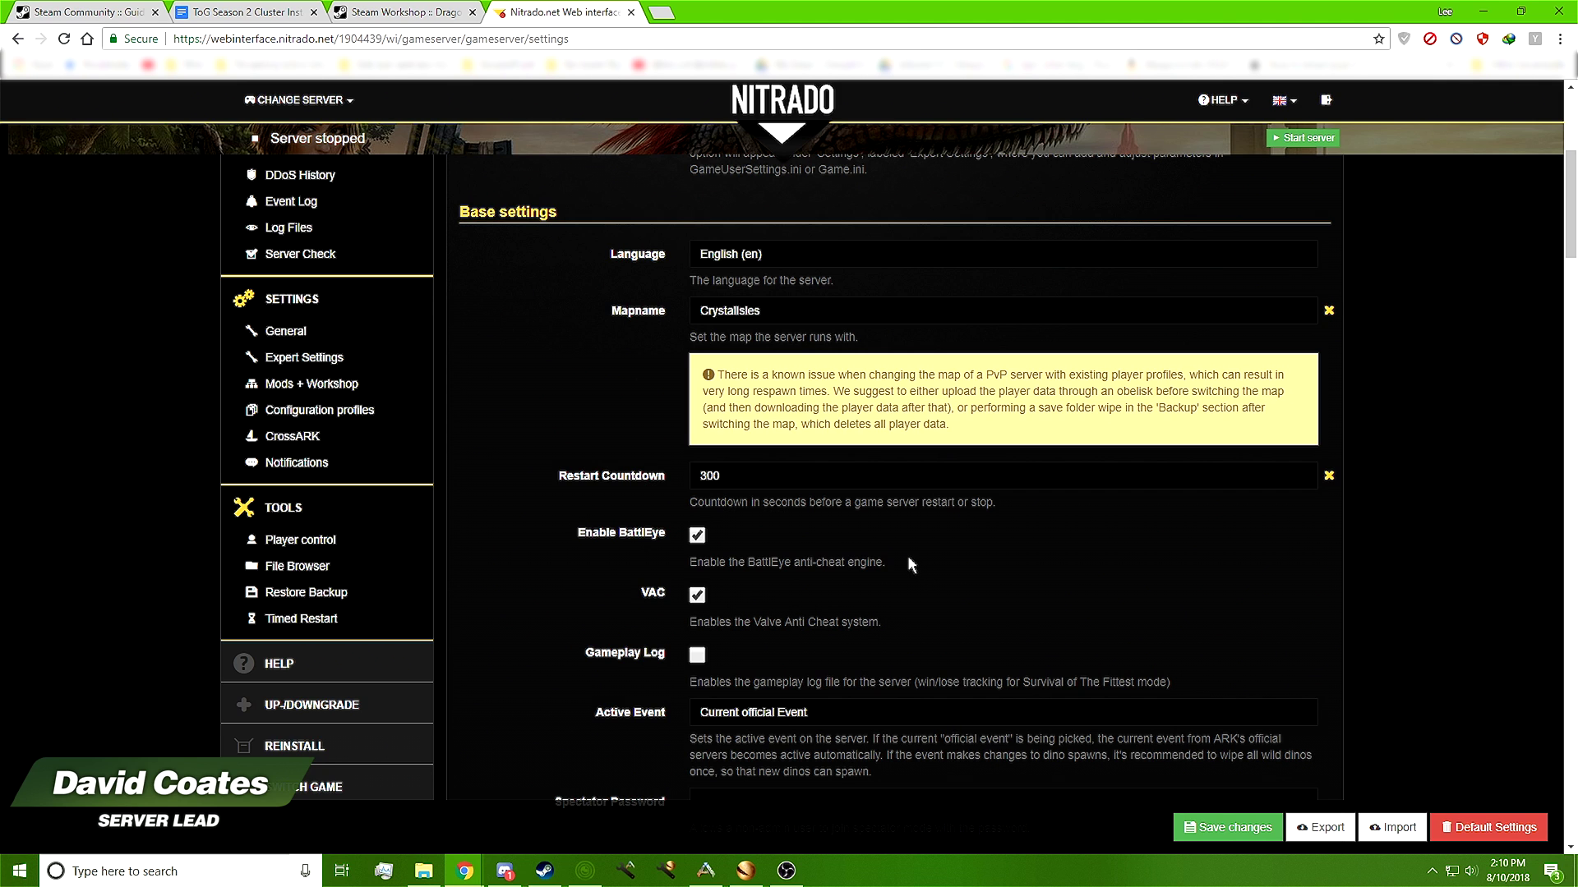
scroll(909, 562, up, 2)
scroll(910, 558, up, 3)
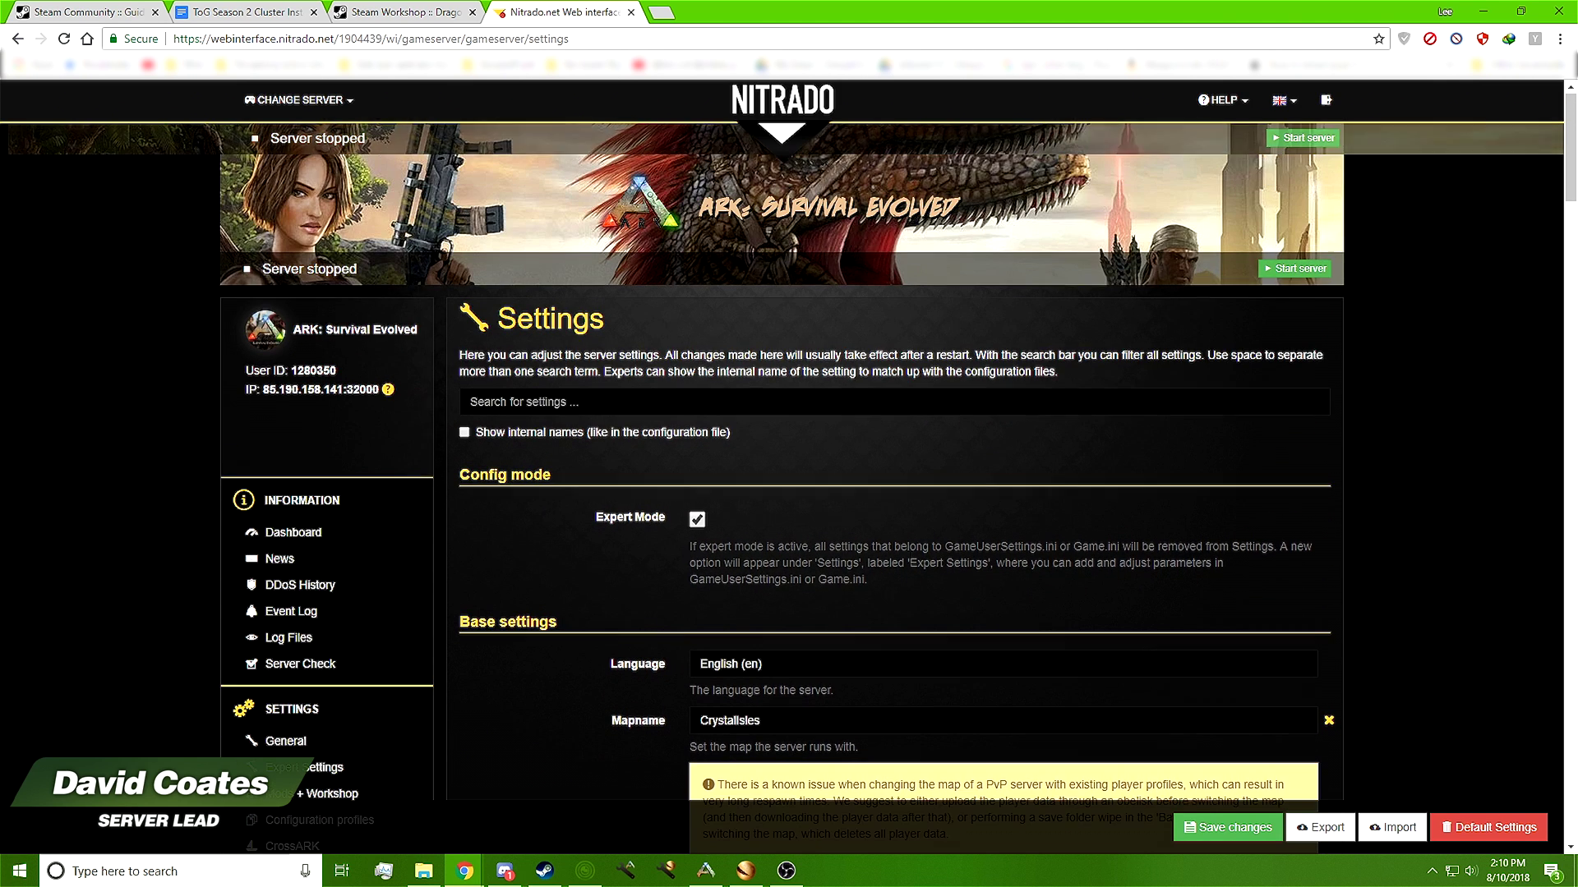
click(306, 545)
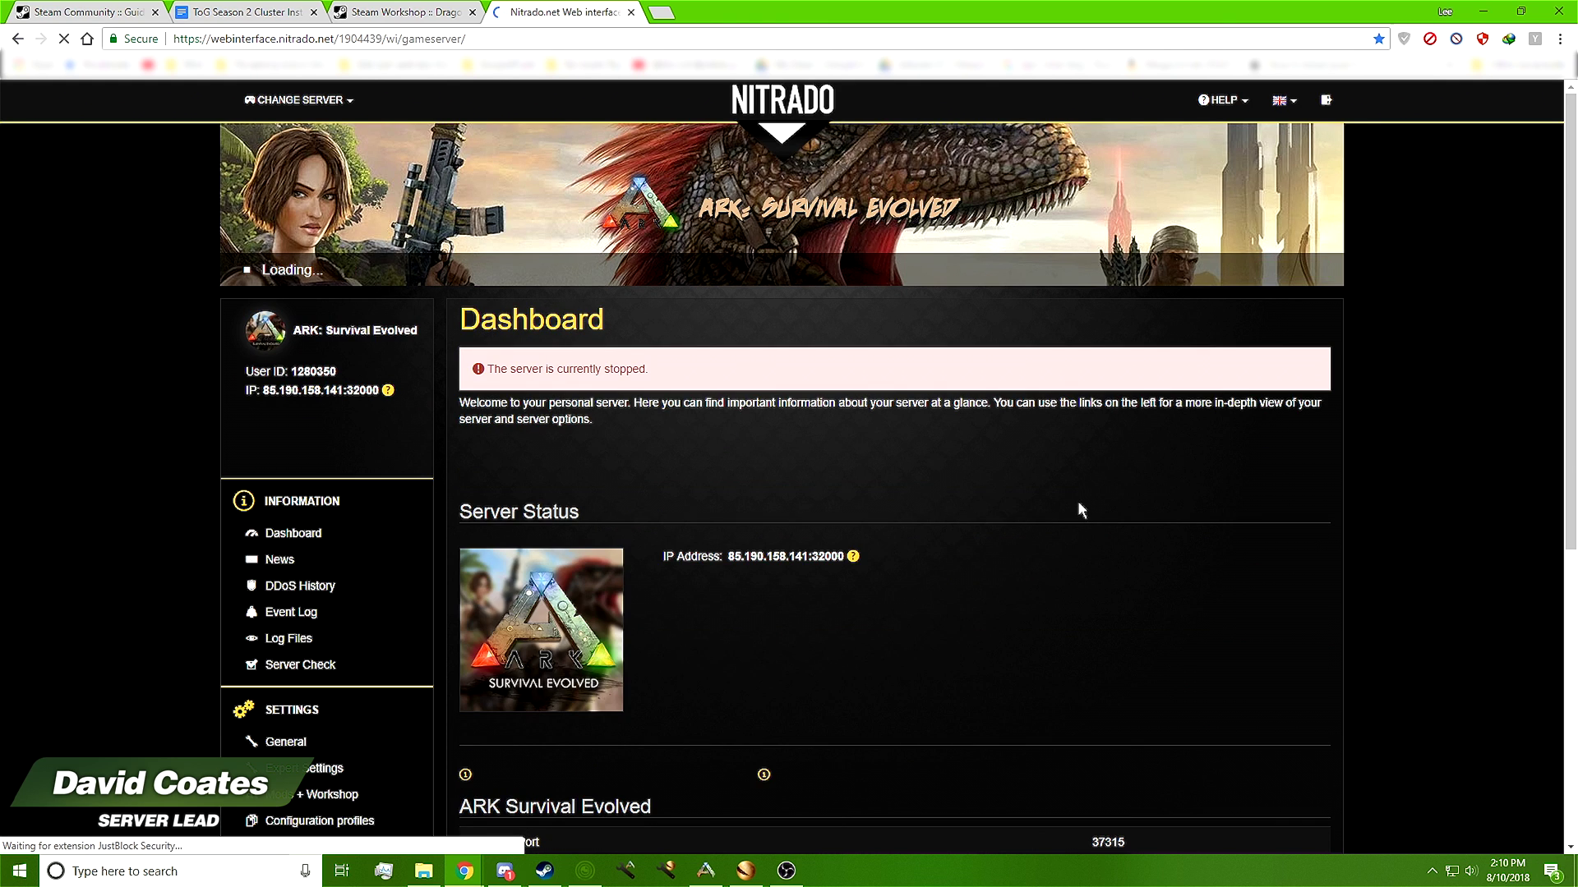
Scroll the Dashboard down to the FTP Credentials section
scroll(1571, 170, down, 8)
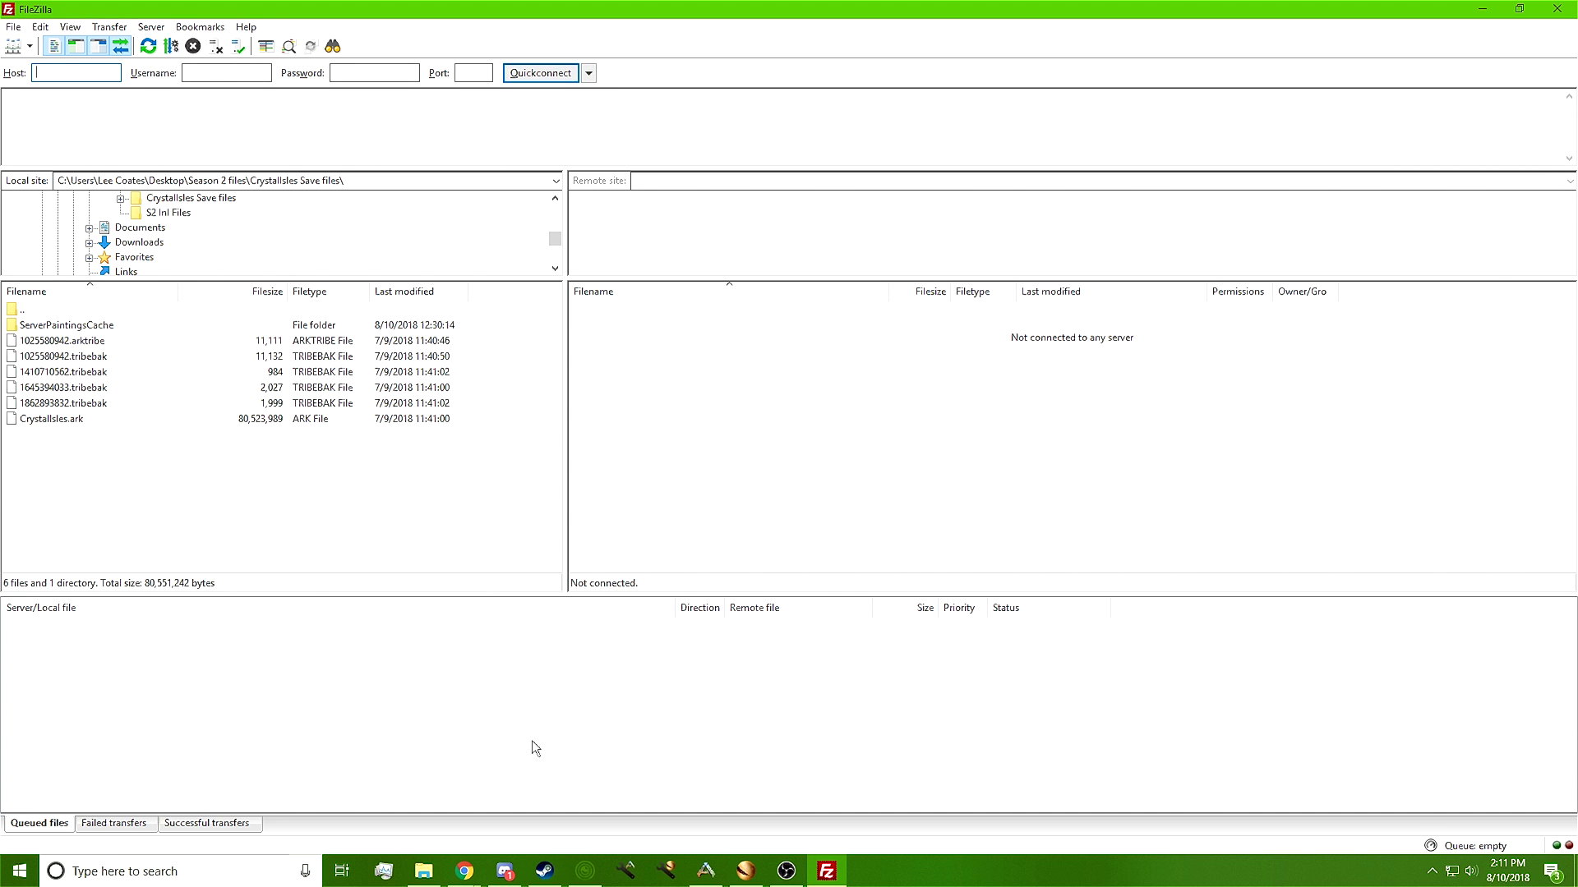
key(alt+Tab)
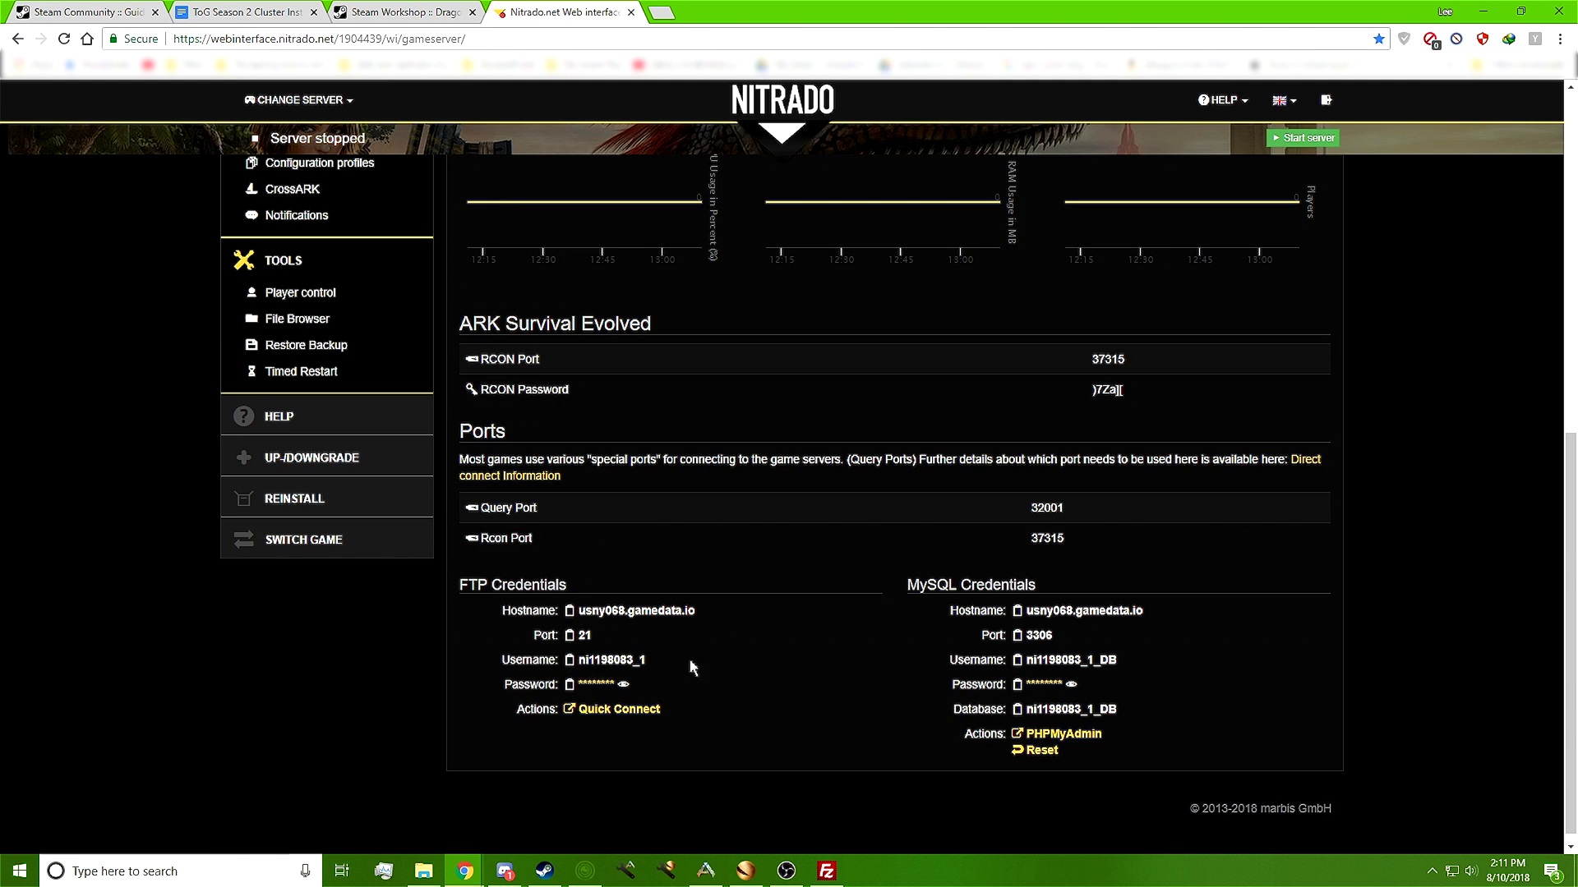
click(827, 871)
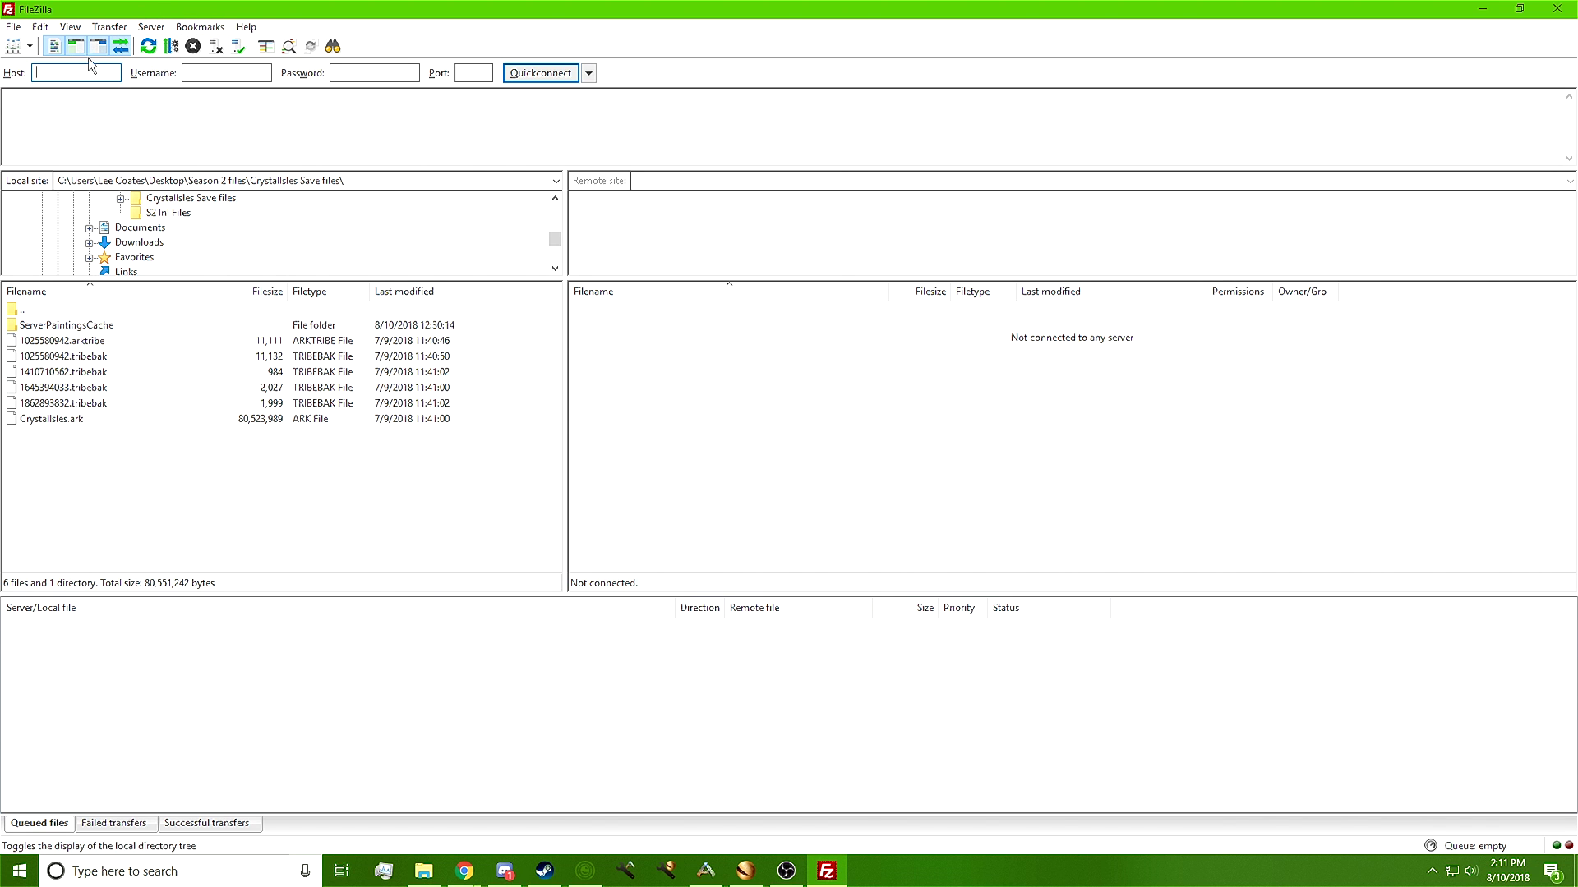
Connect to the saved Test Server site from FileZilla's Site Manager
click(13, 27)
click(13, 27)
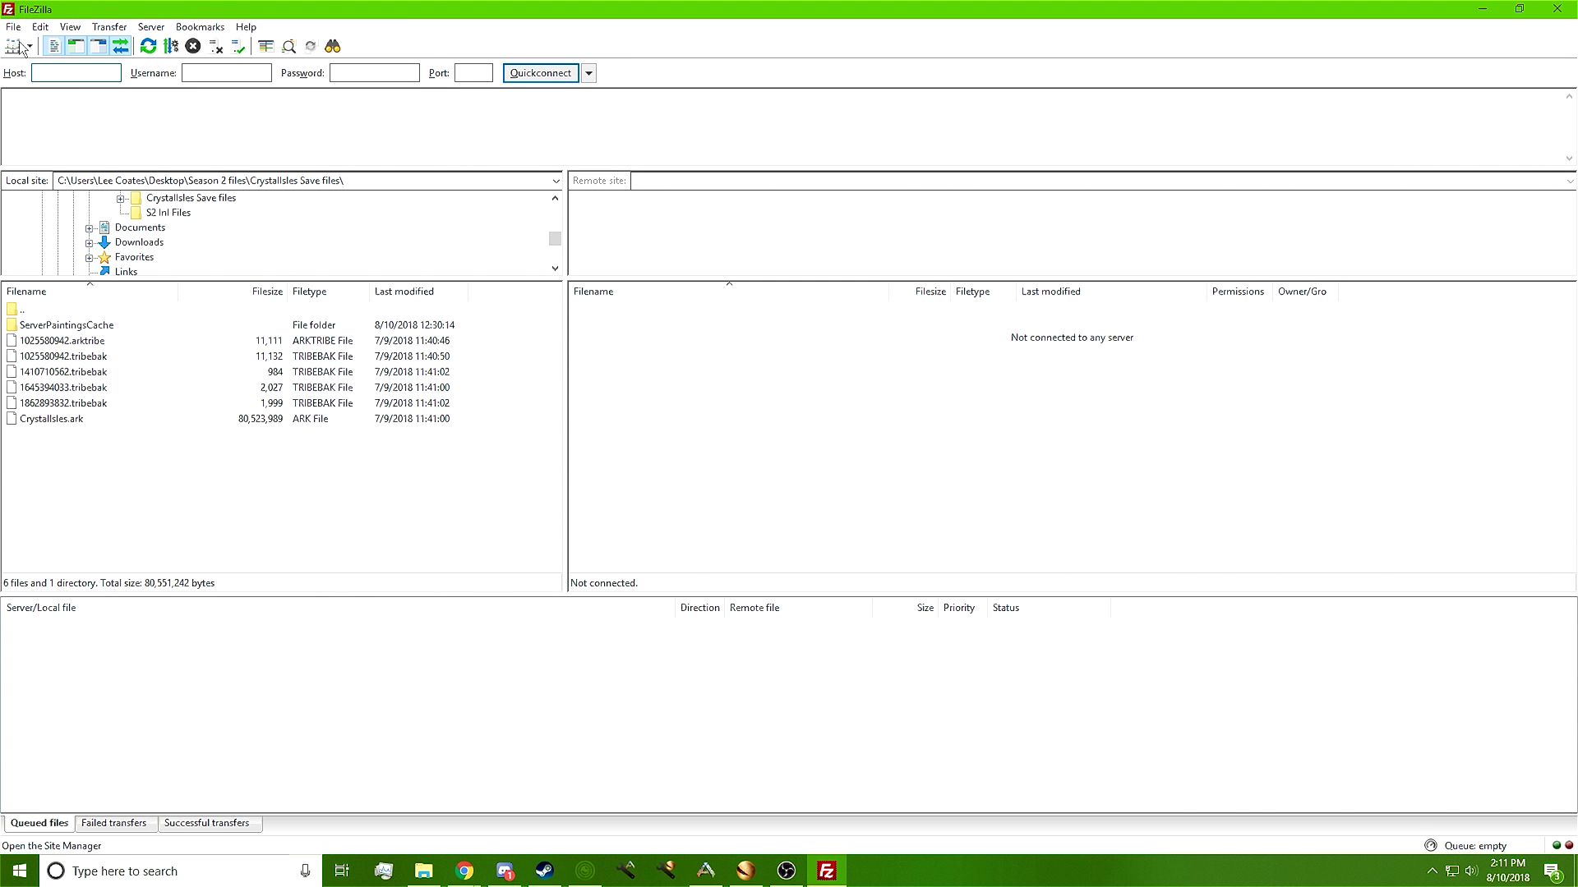
click(13, 27)
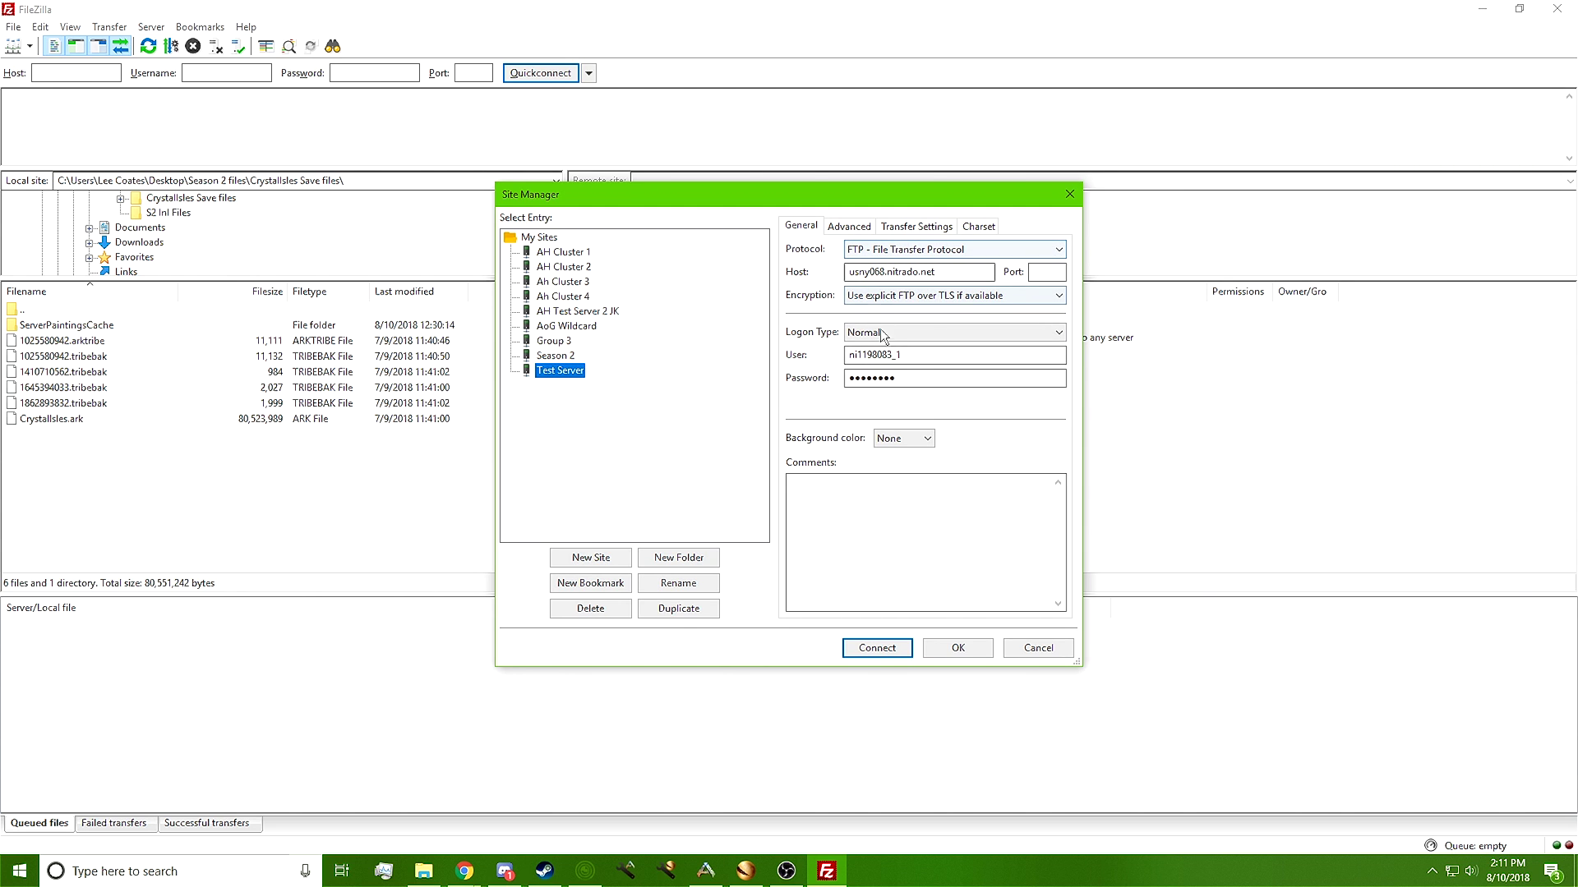
click(877, 647)
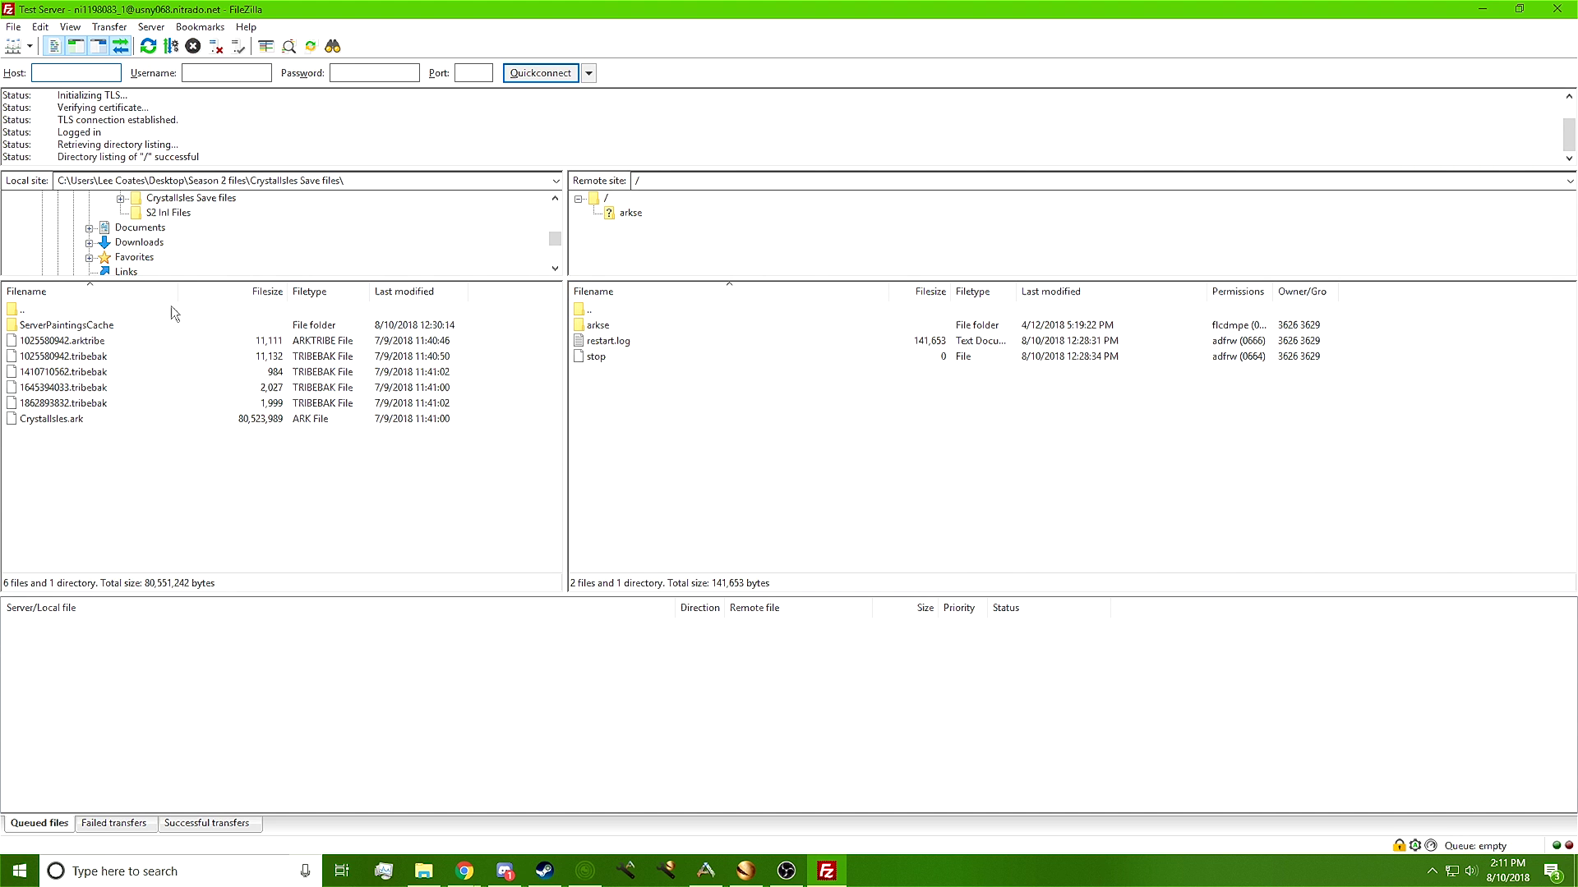
Show the S2 Ini Files and Season 2 files folders in the local tree
click(174, 214)
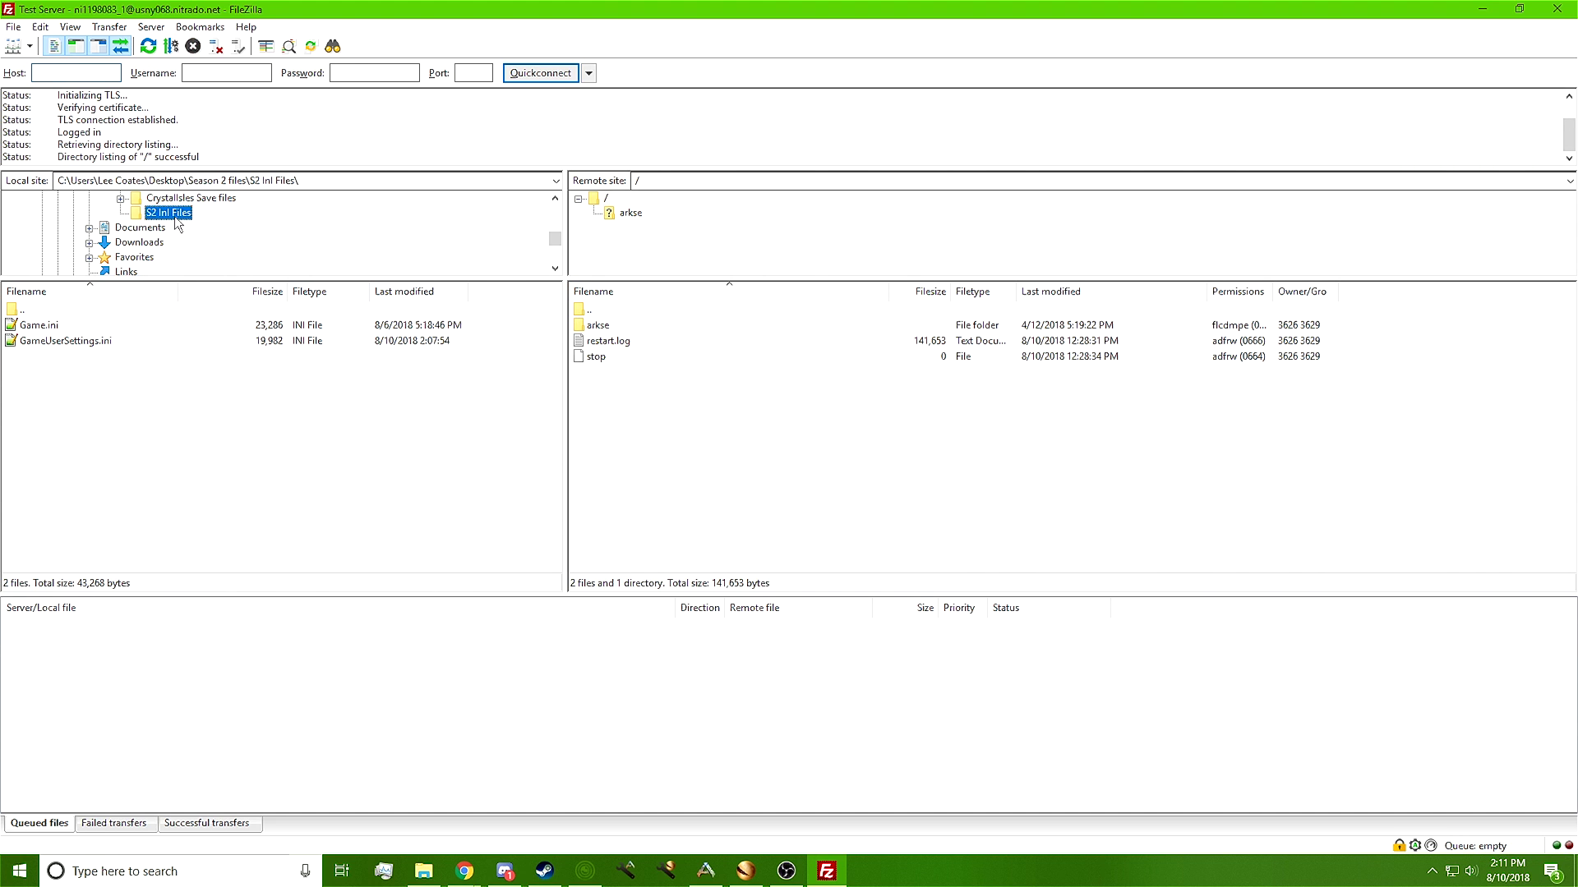
scroll(175, 225, up, 1)
click(166, 229)
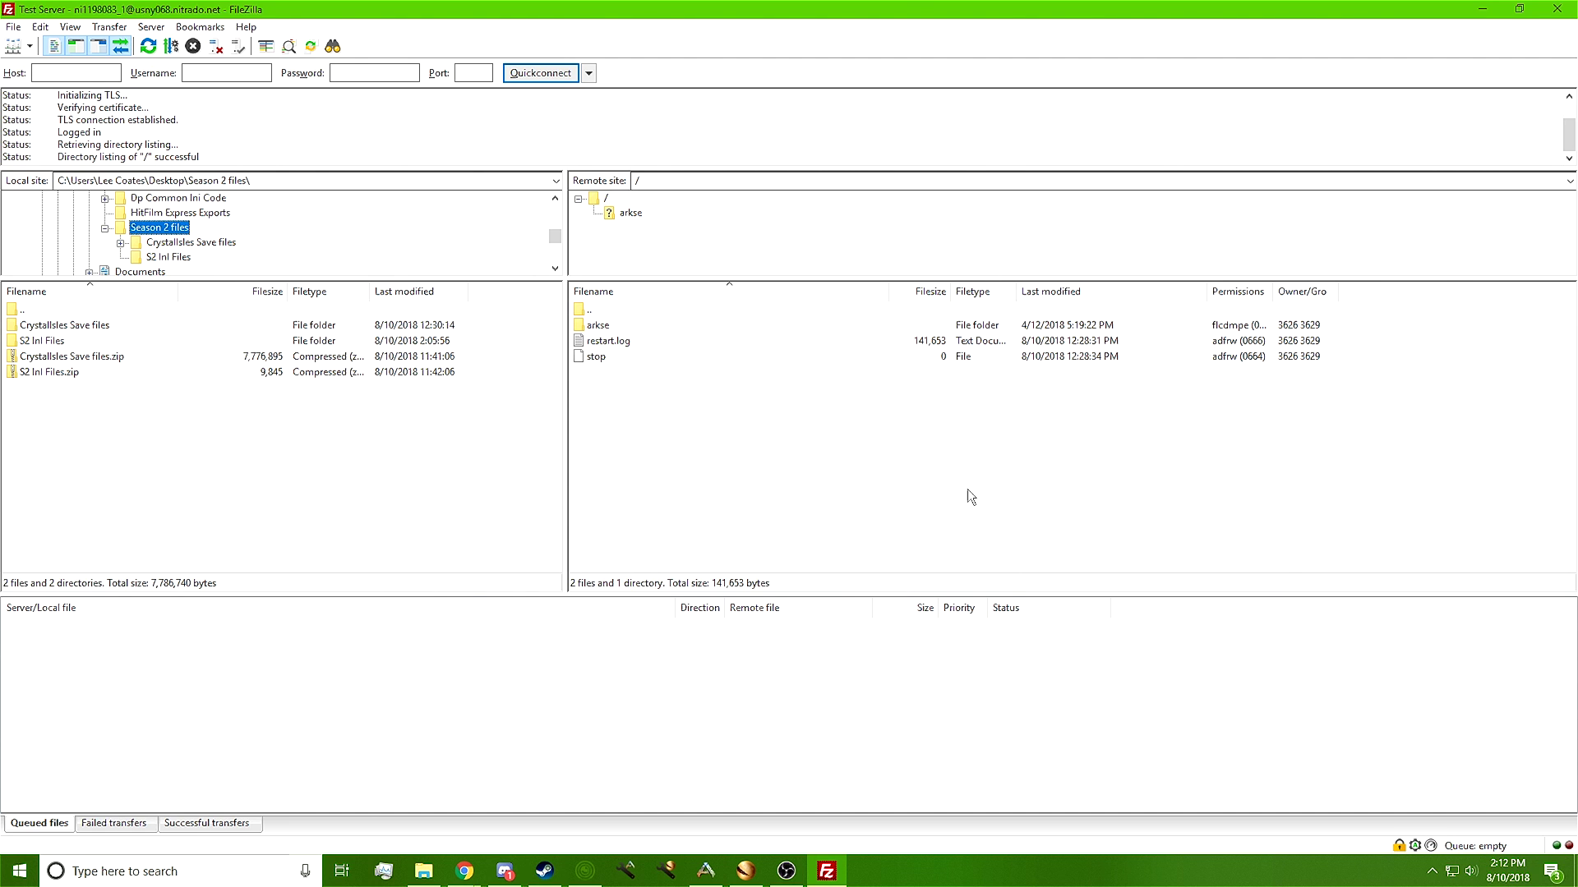
Open /arkse/ShooterGame/Saved/SavedArks in the remote pane
click(588, 329)
click(596, 329)
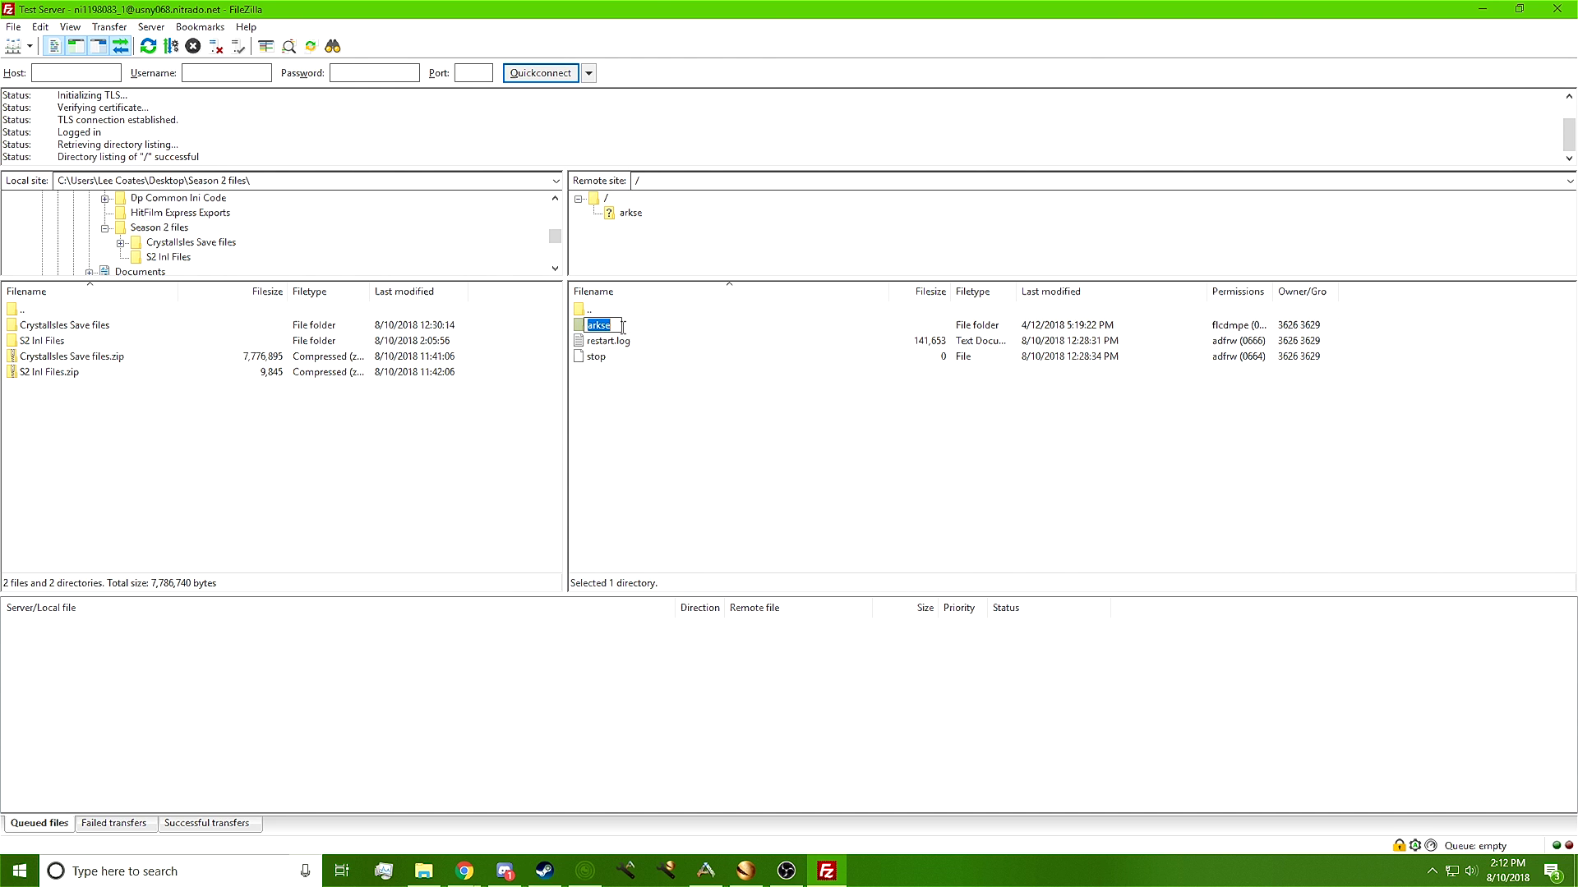
double_click(656, 331)
double_click(651, 327)
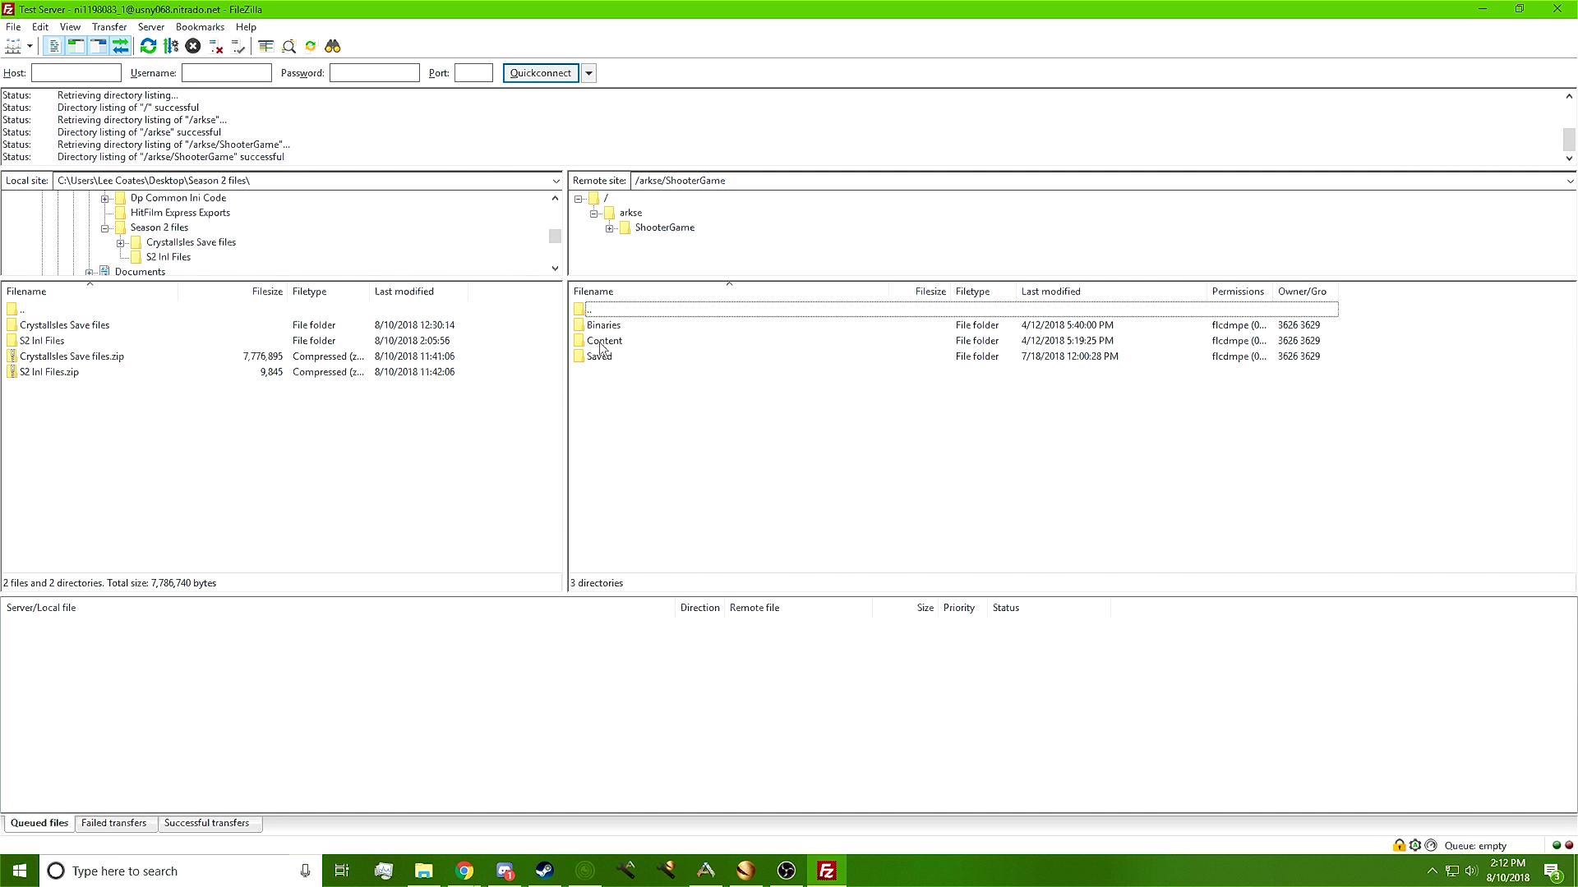
double_click(606, 356)
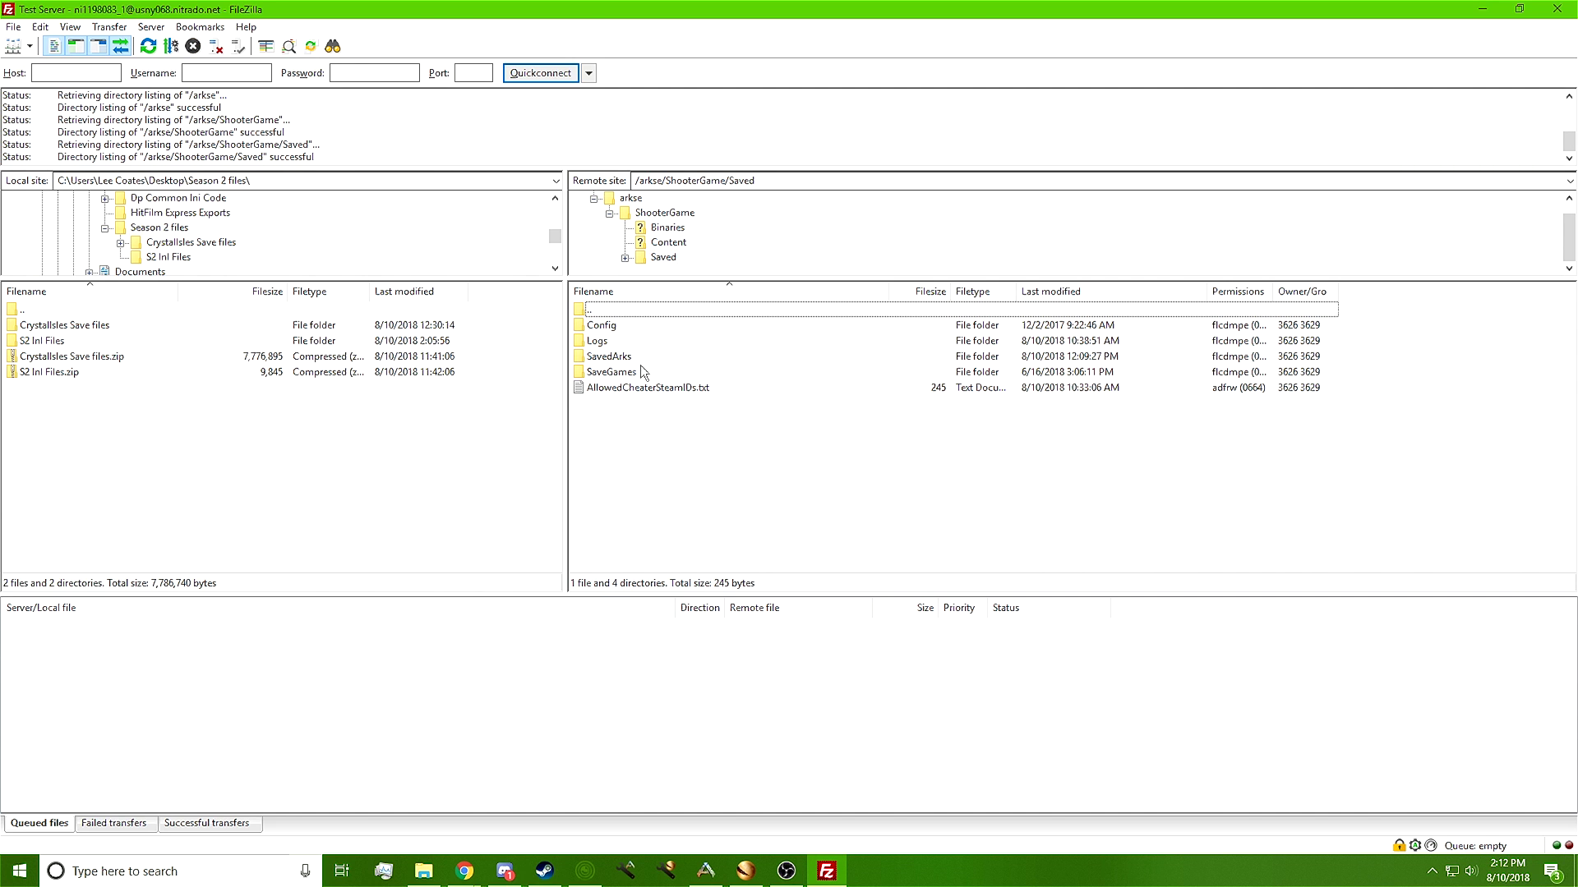
double_click(623, 356)
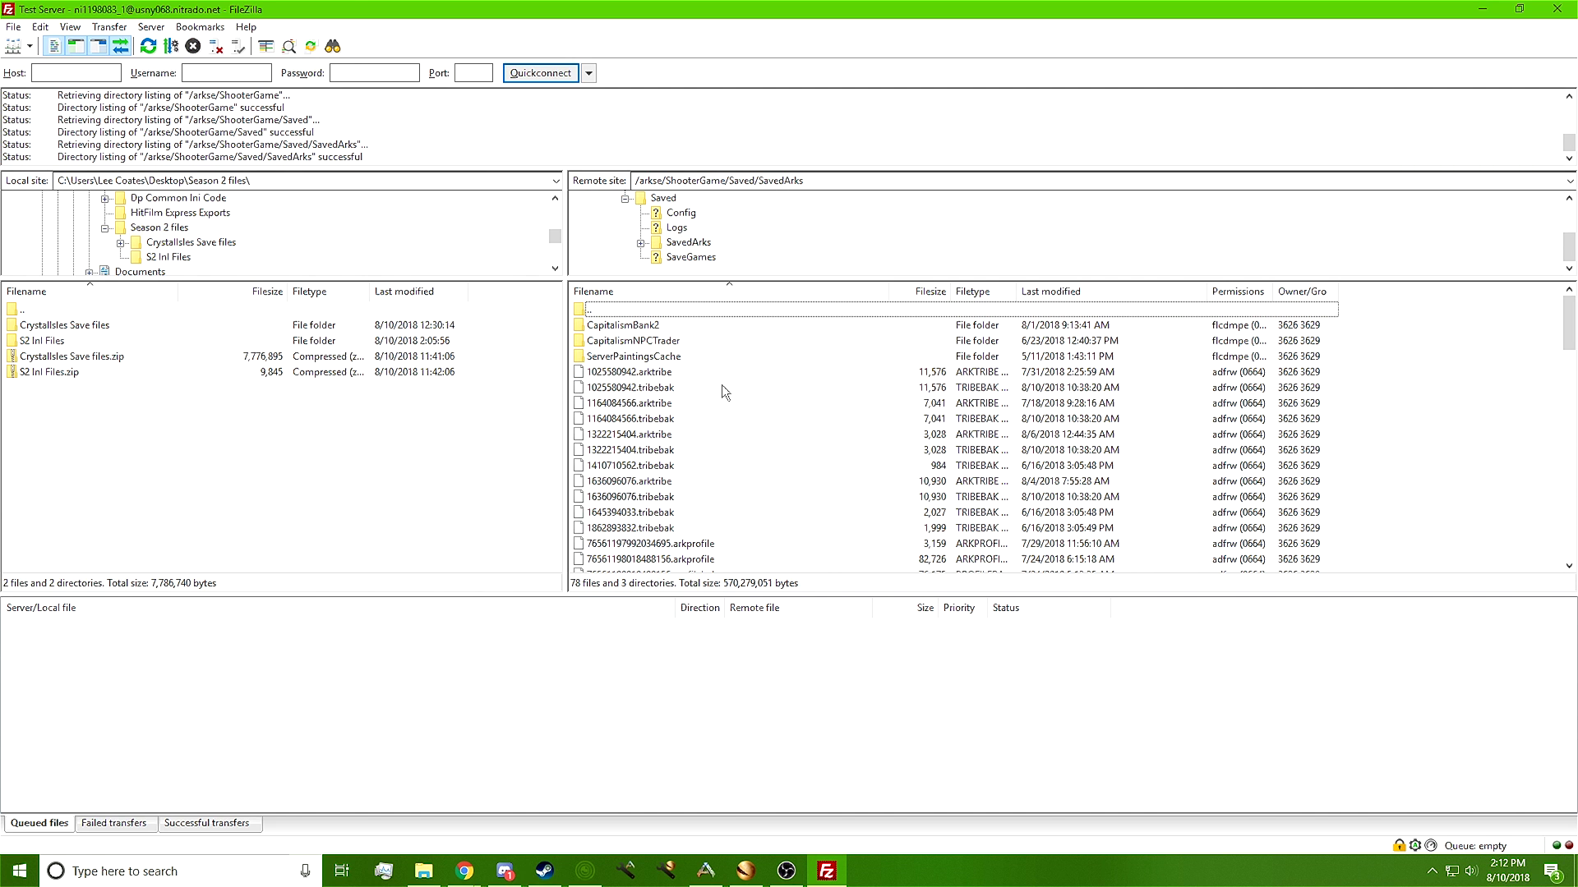
Open the CrystalIsles Save files folder in the local pane
scroll(673, 489, down, 5)
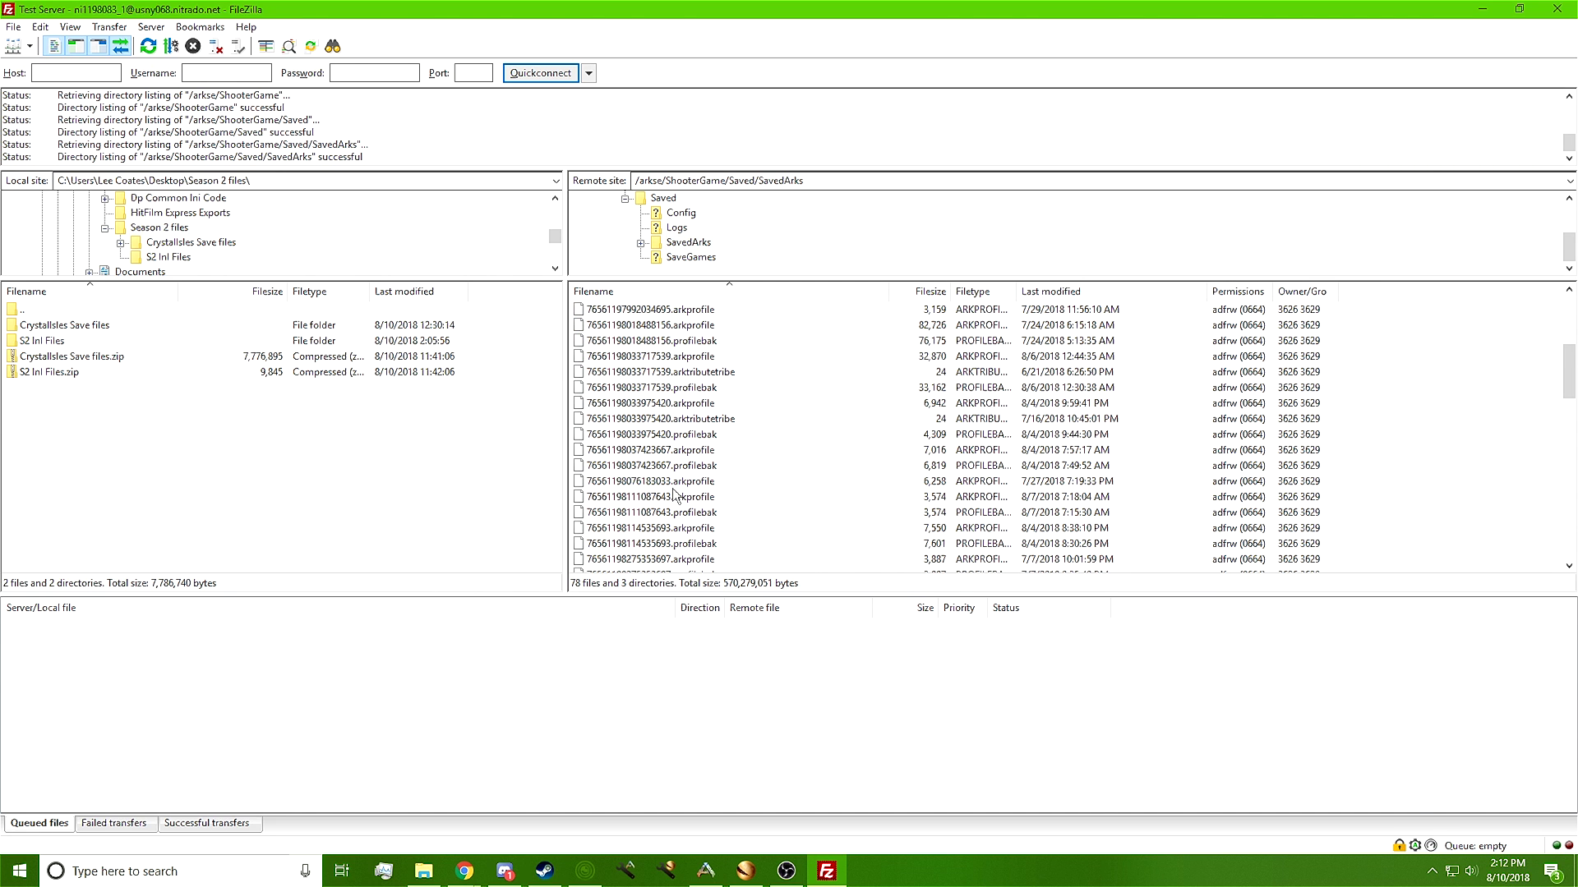
scroll(673, 491, up, 5)
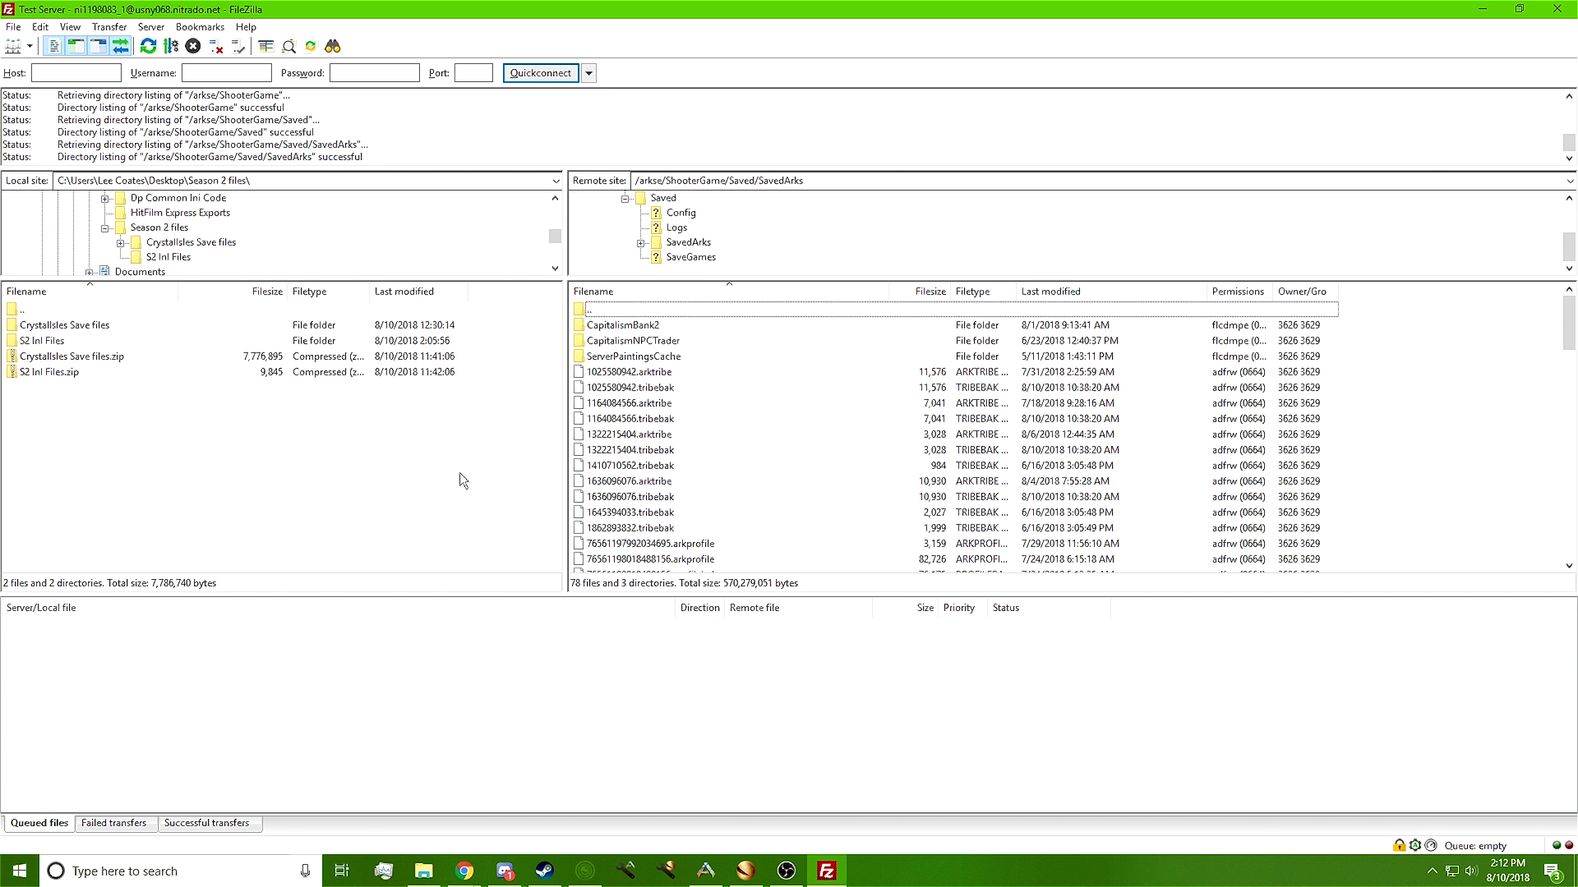
double_click(64, 326)
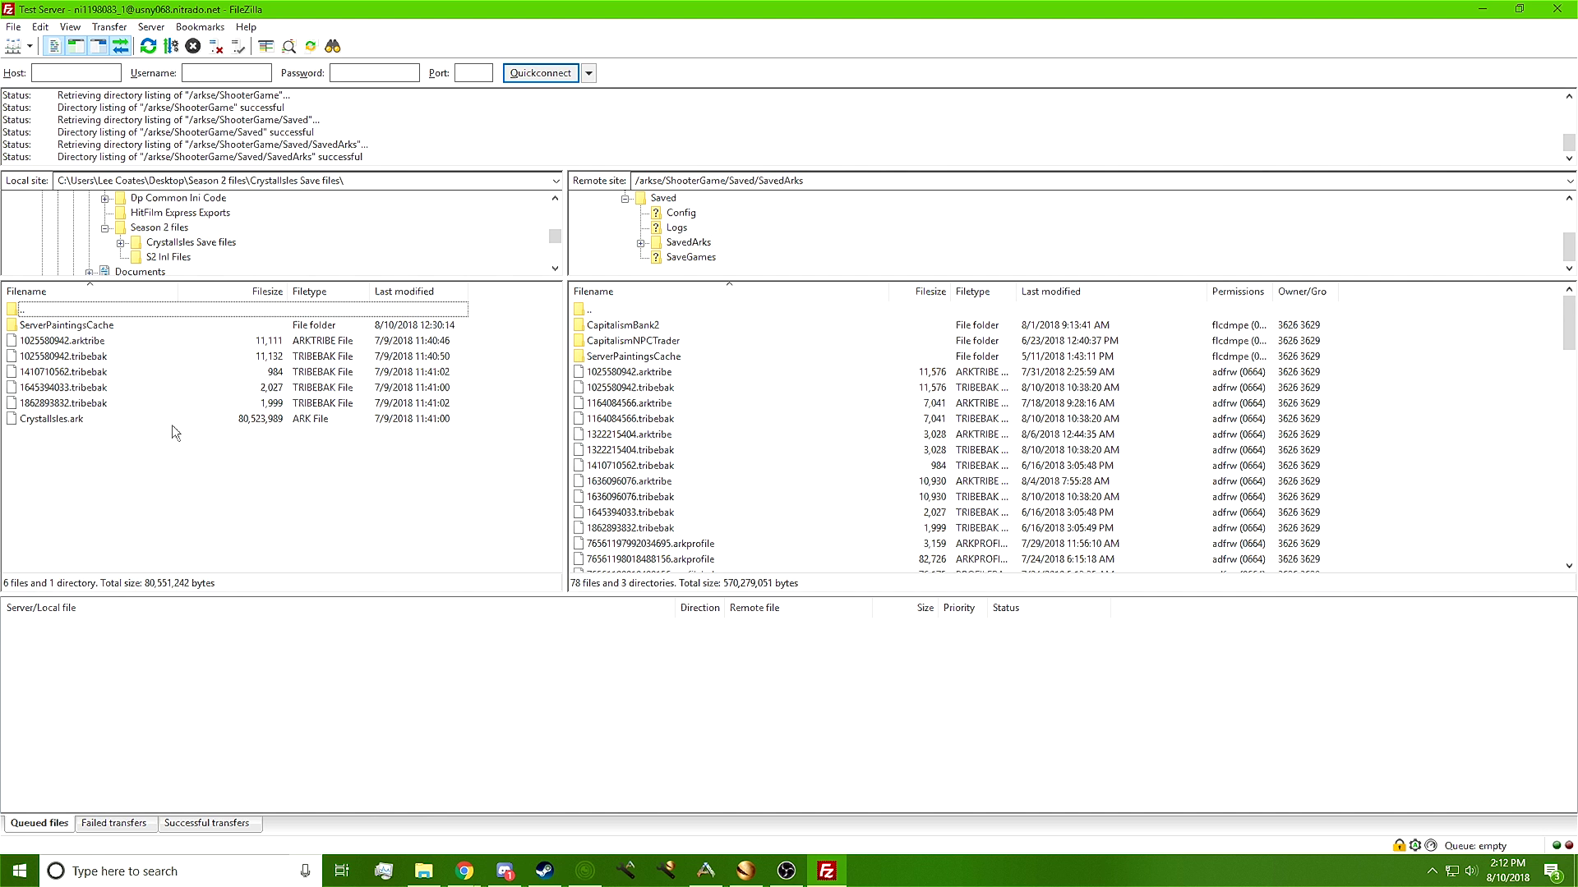
Upload the selected CrystalIsles save files and folder into the server's SavedArks folder
drag(83, 526, 66, 352)
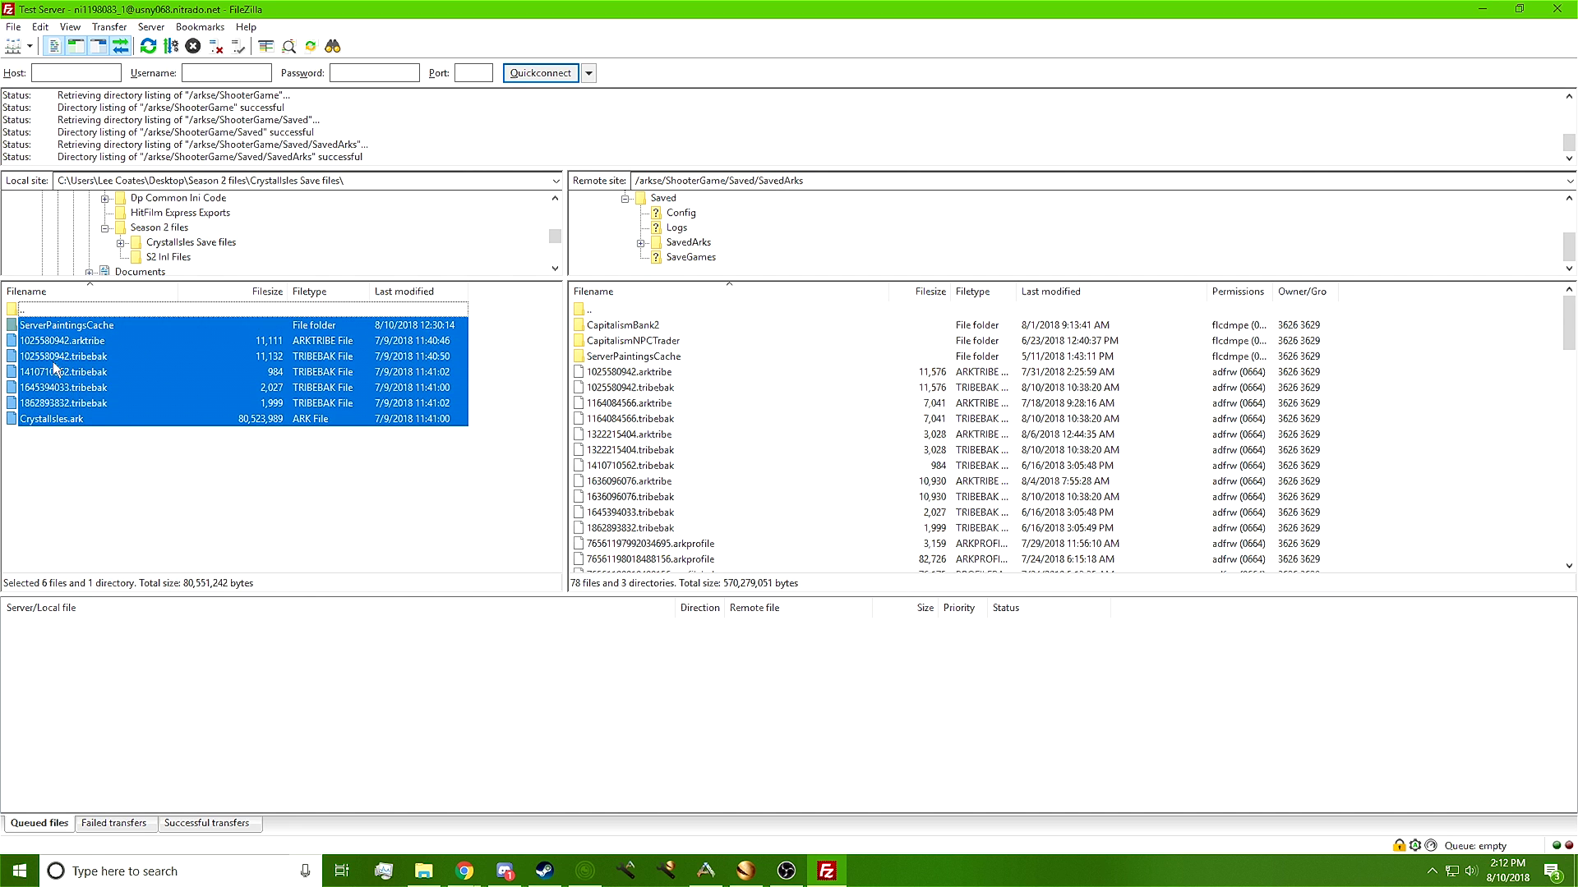
drag(199, 371, 416, 469)
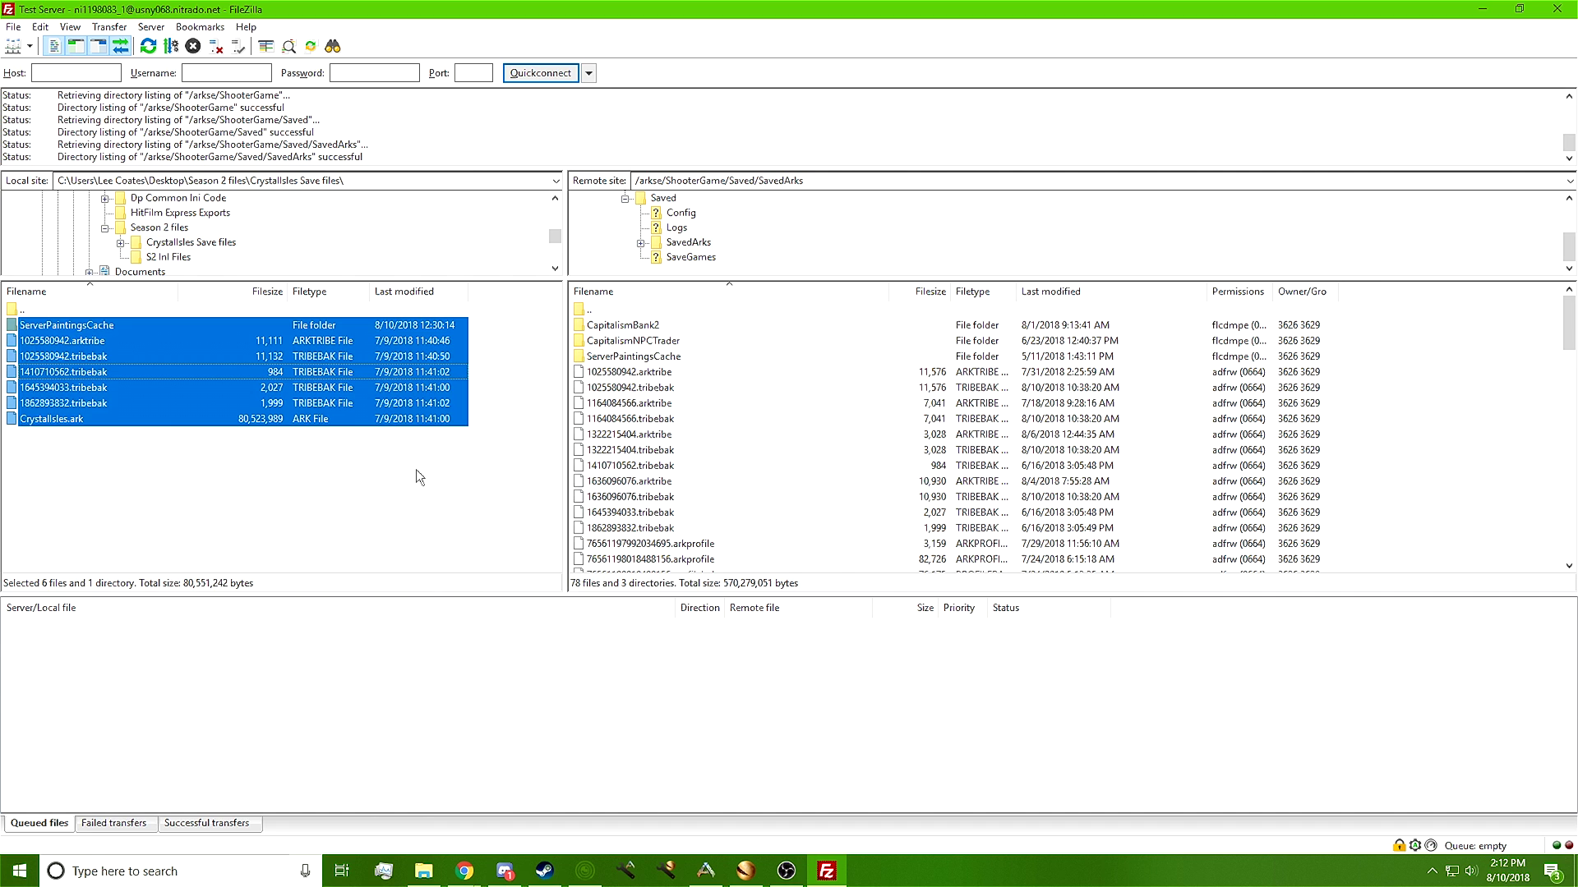
click(105, 460)
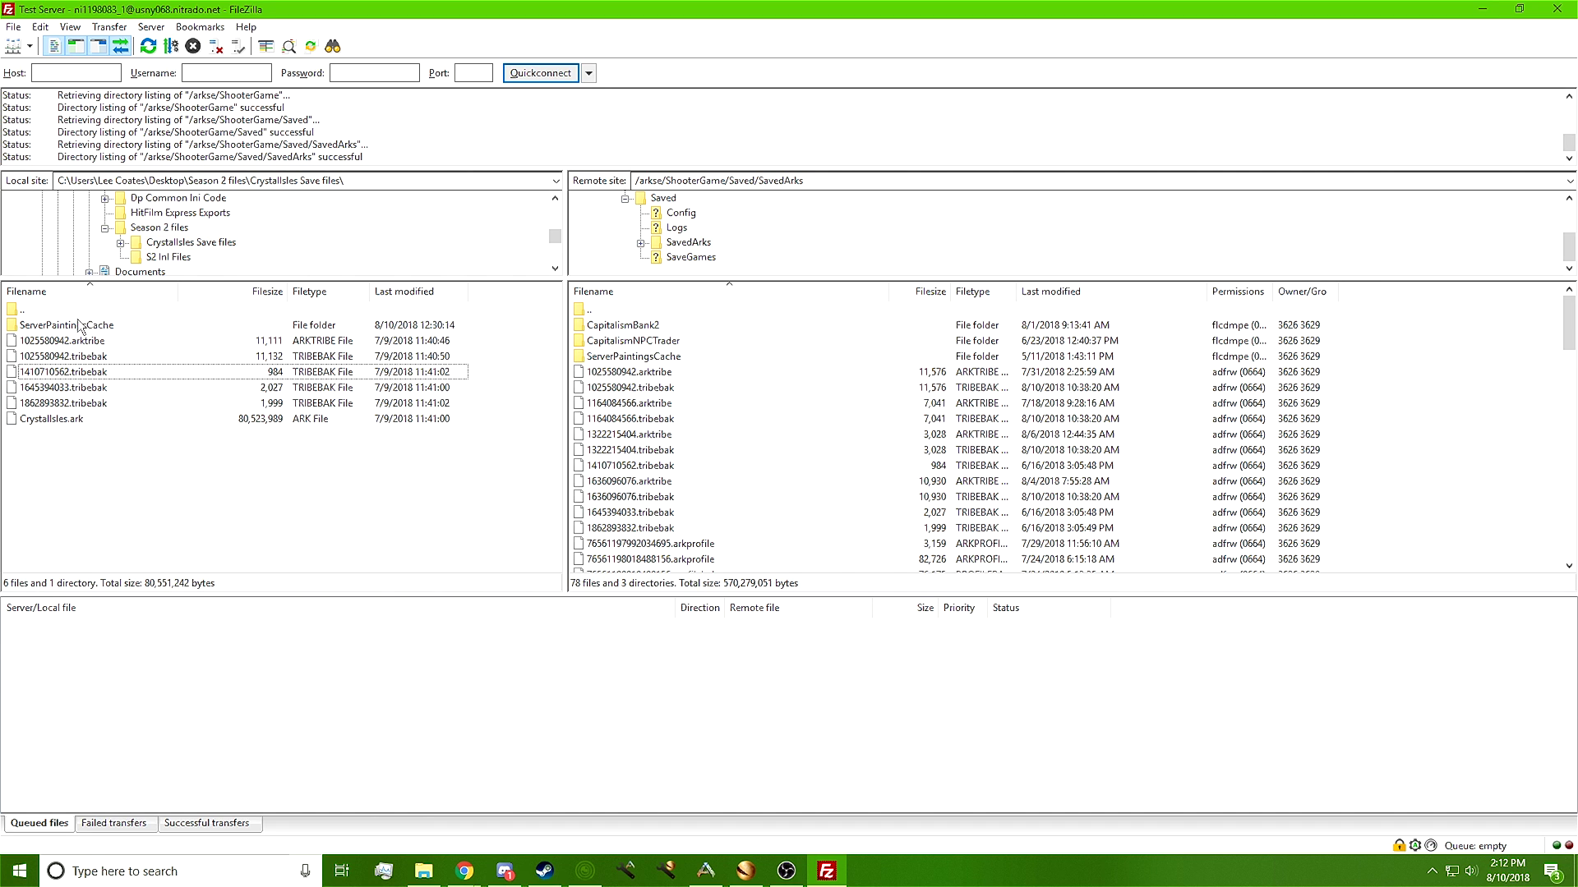
Upload ServerPaintingsCache into SavedArks, overwriting all existing server files
drag(75, 332, 1060, 360)
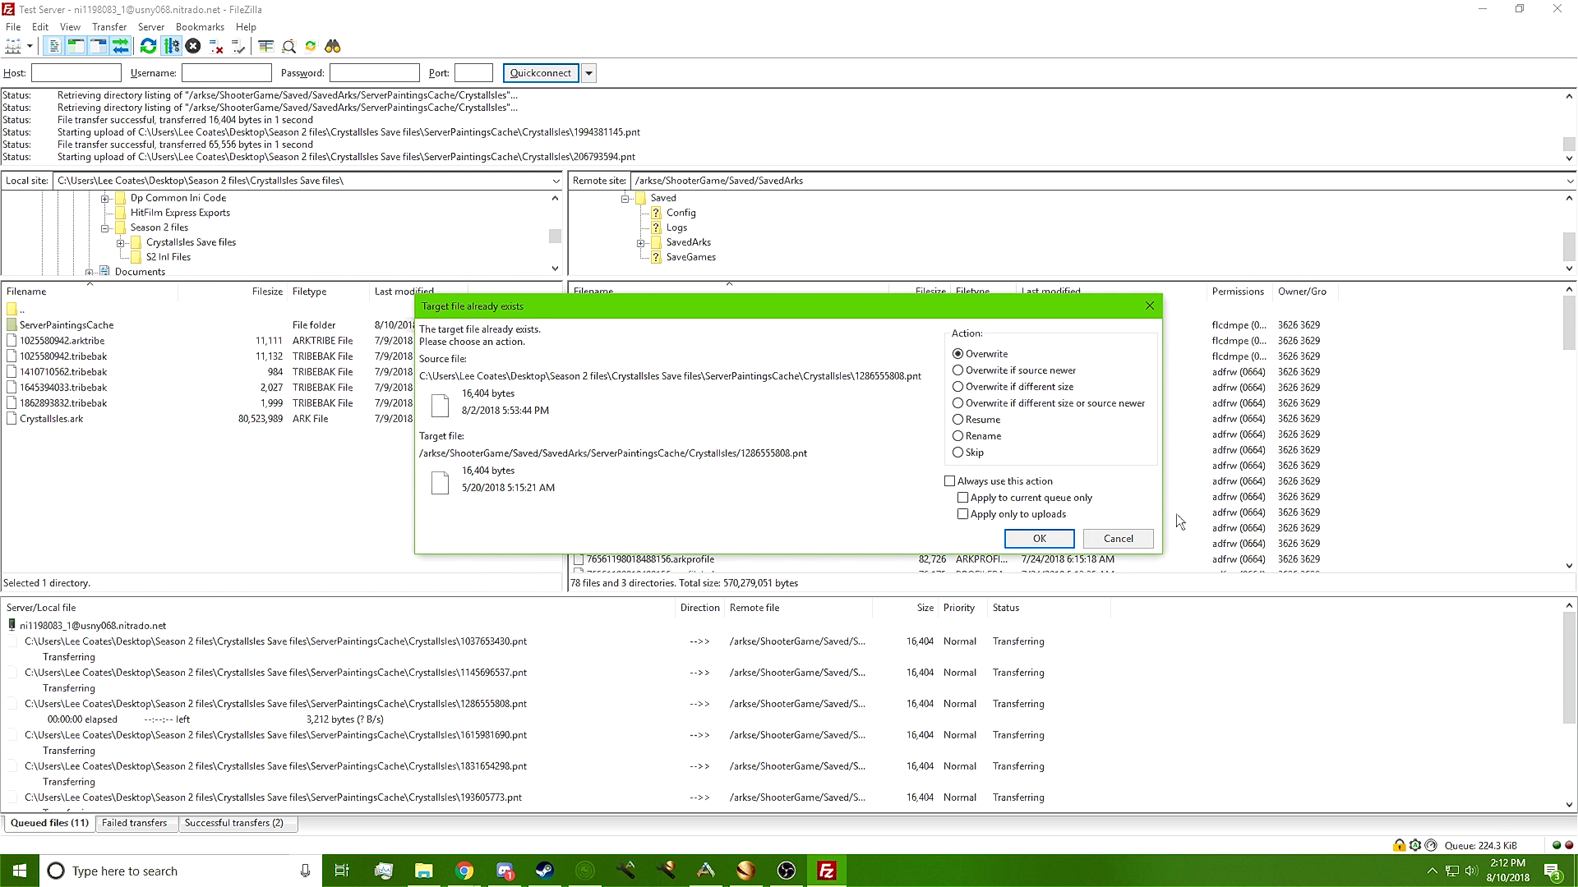
click(956, 481)
click(1038, 538)
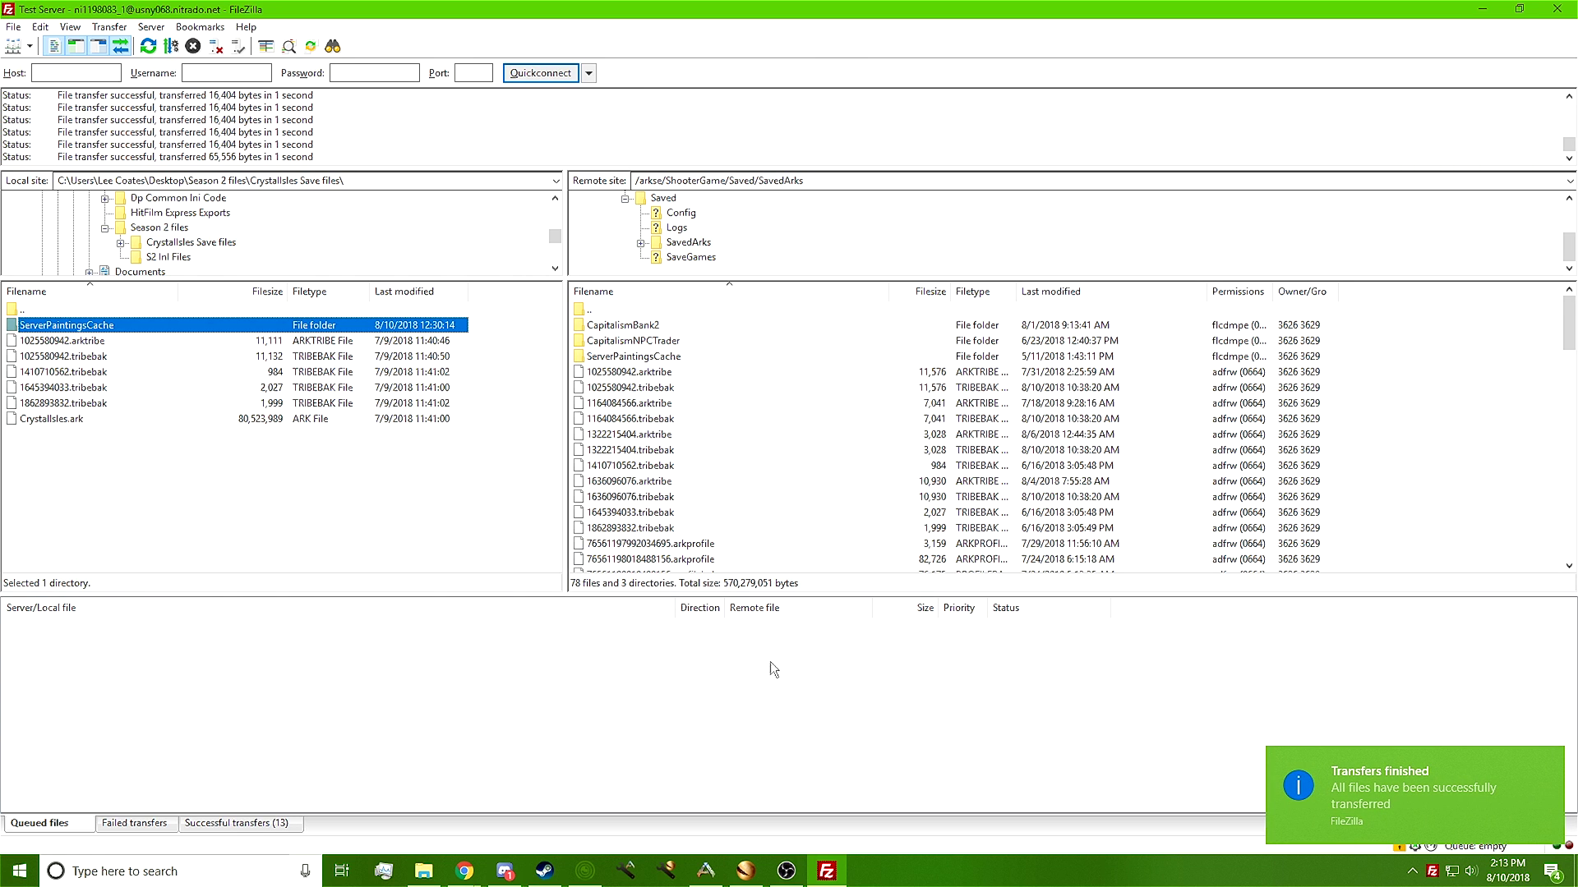
click(887, 681)
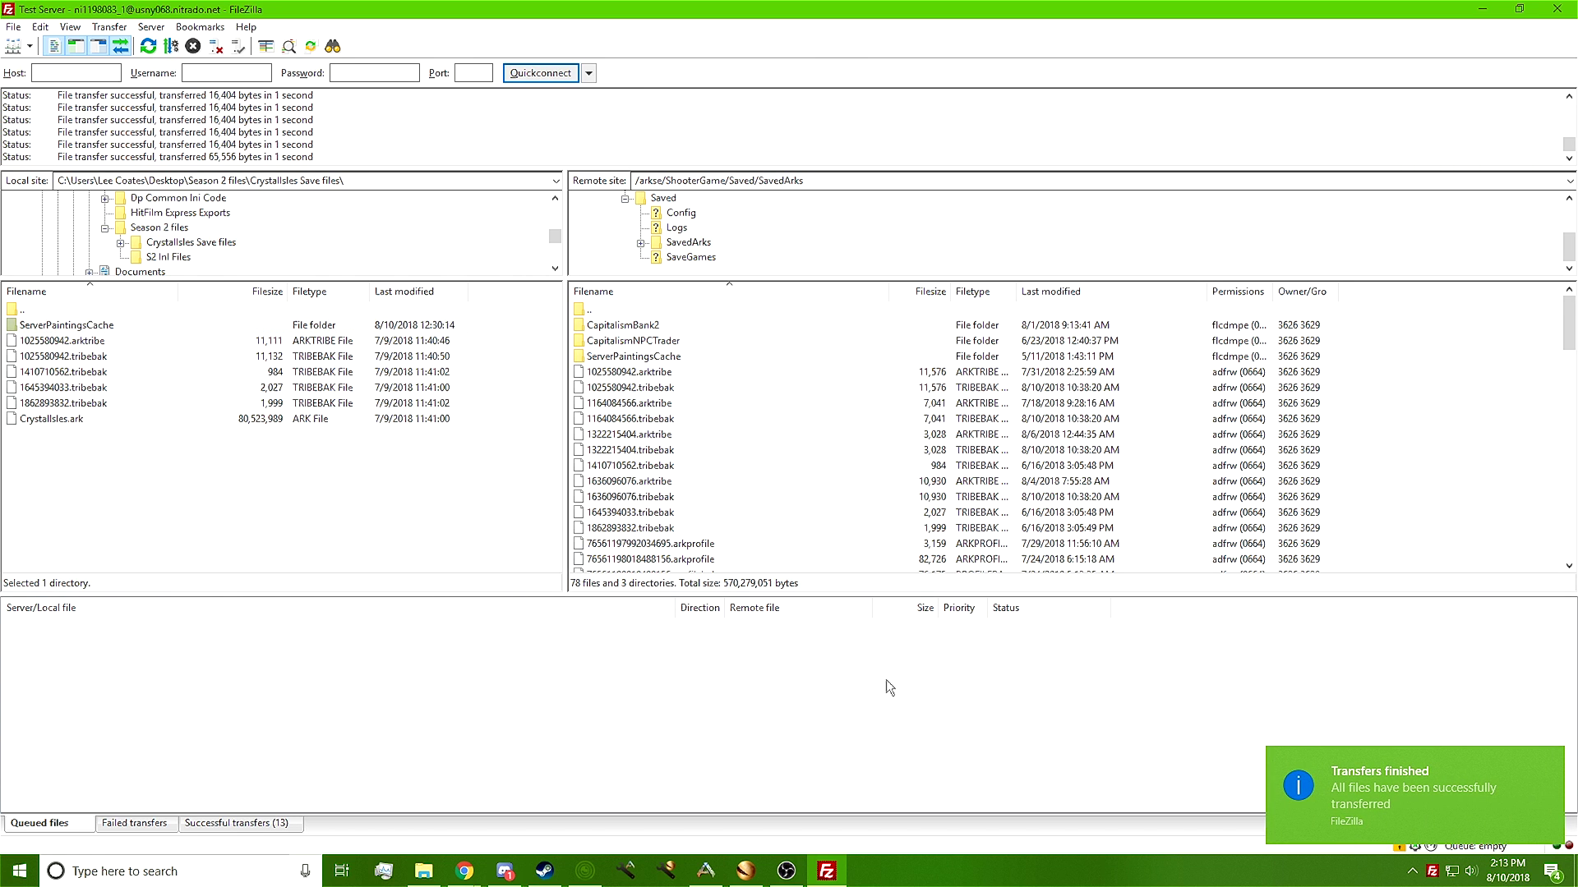
click(27, 311)
Upload Game.ini and GameUserSettings.ini from S2 Ini Files into the server's Config/WindowsServer folder
double_click(26, 310)
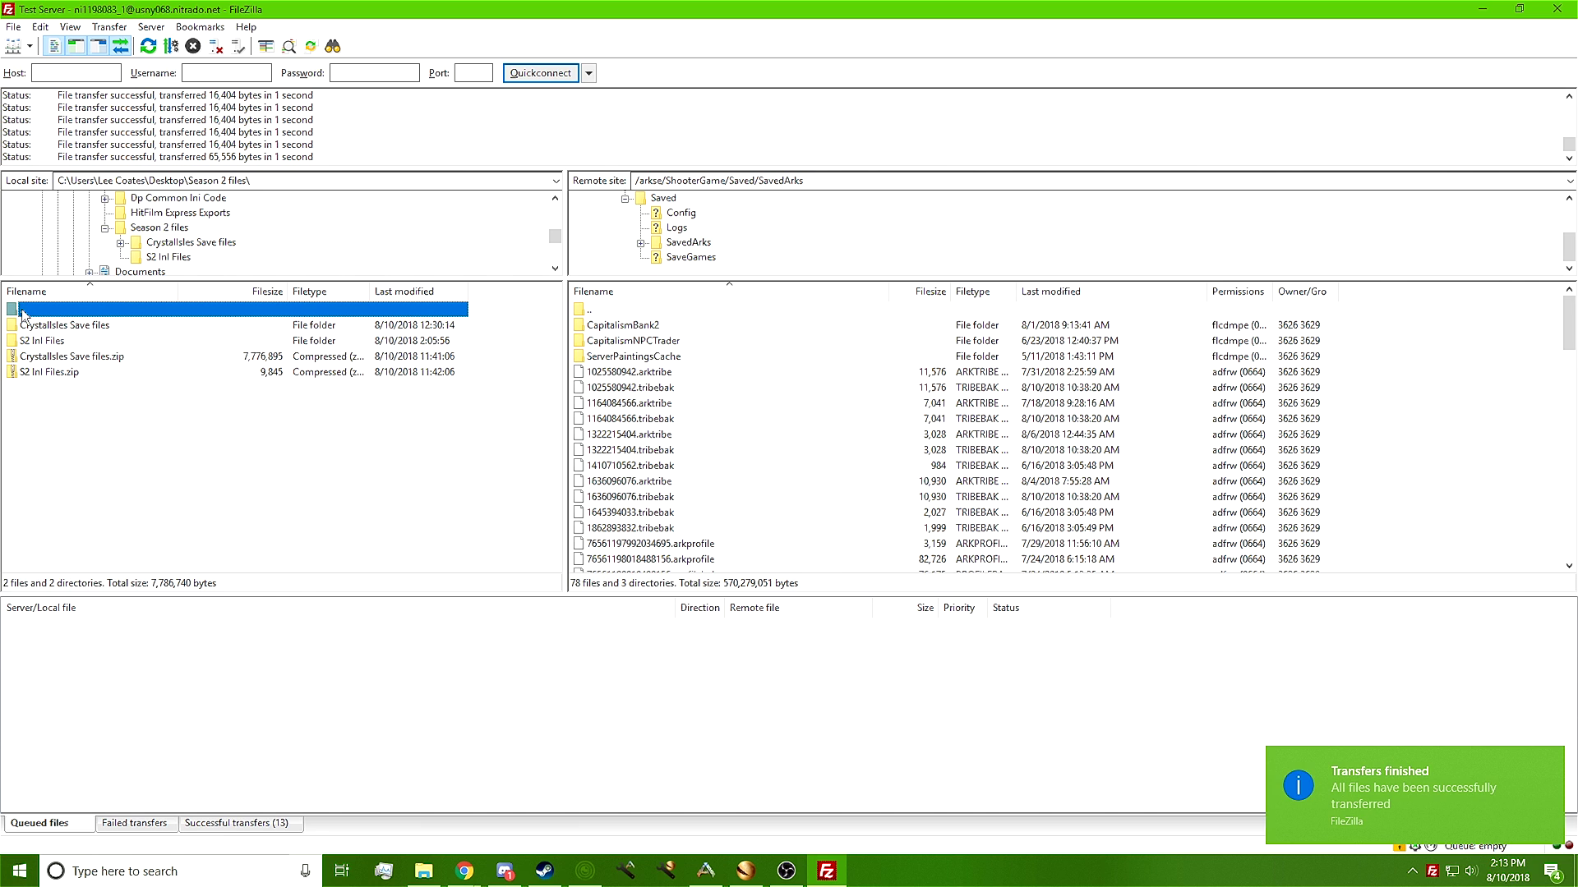
double_click(41, 342)
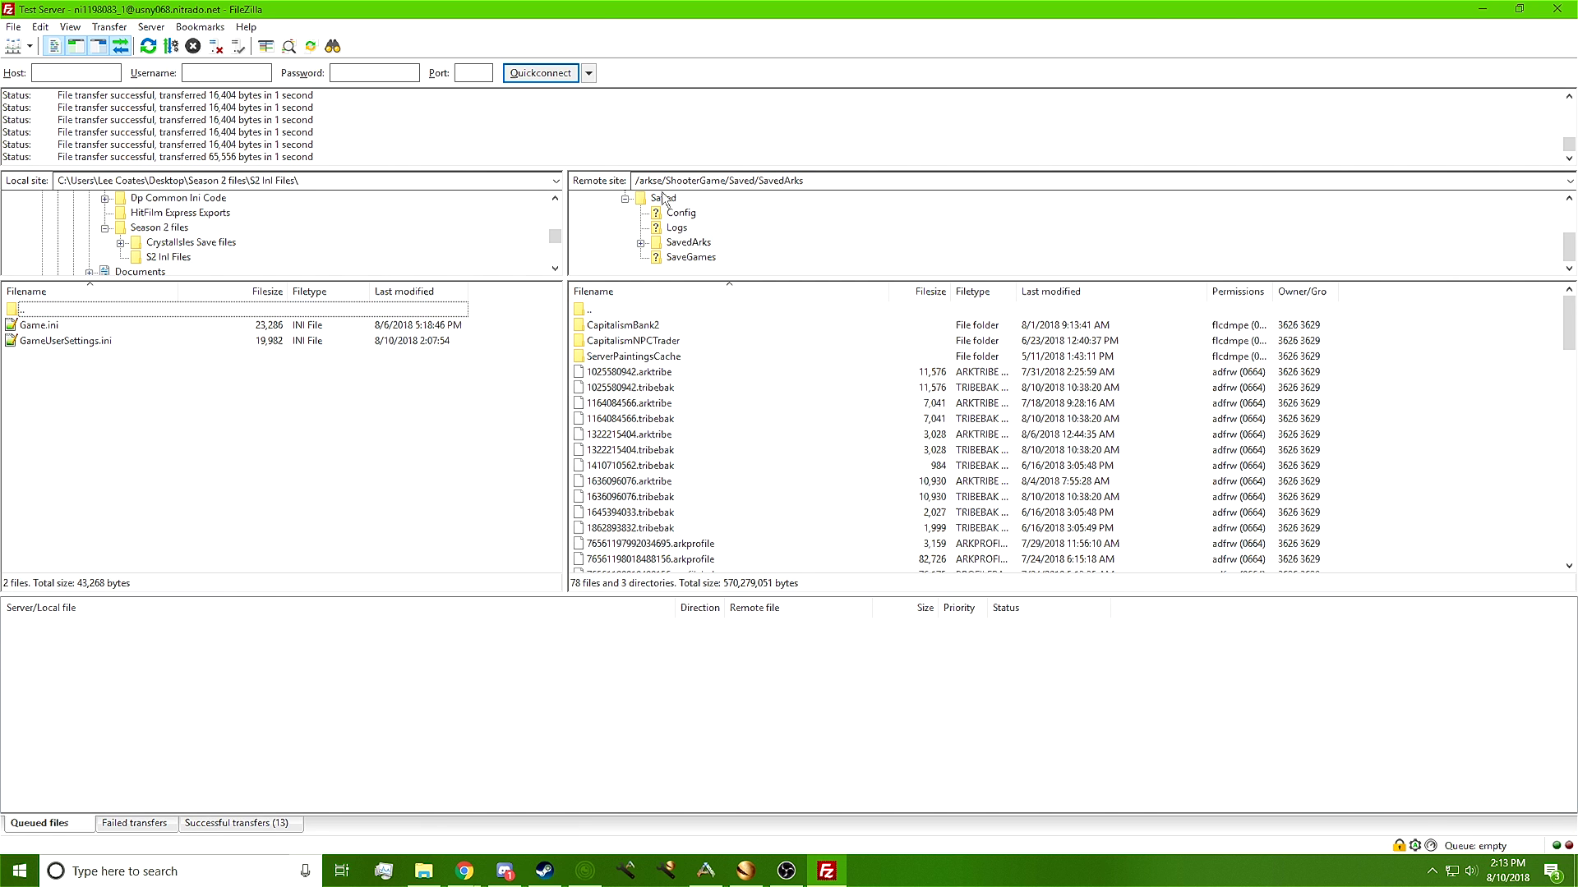
click(680, 213)
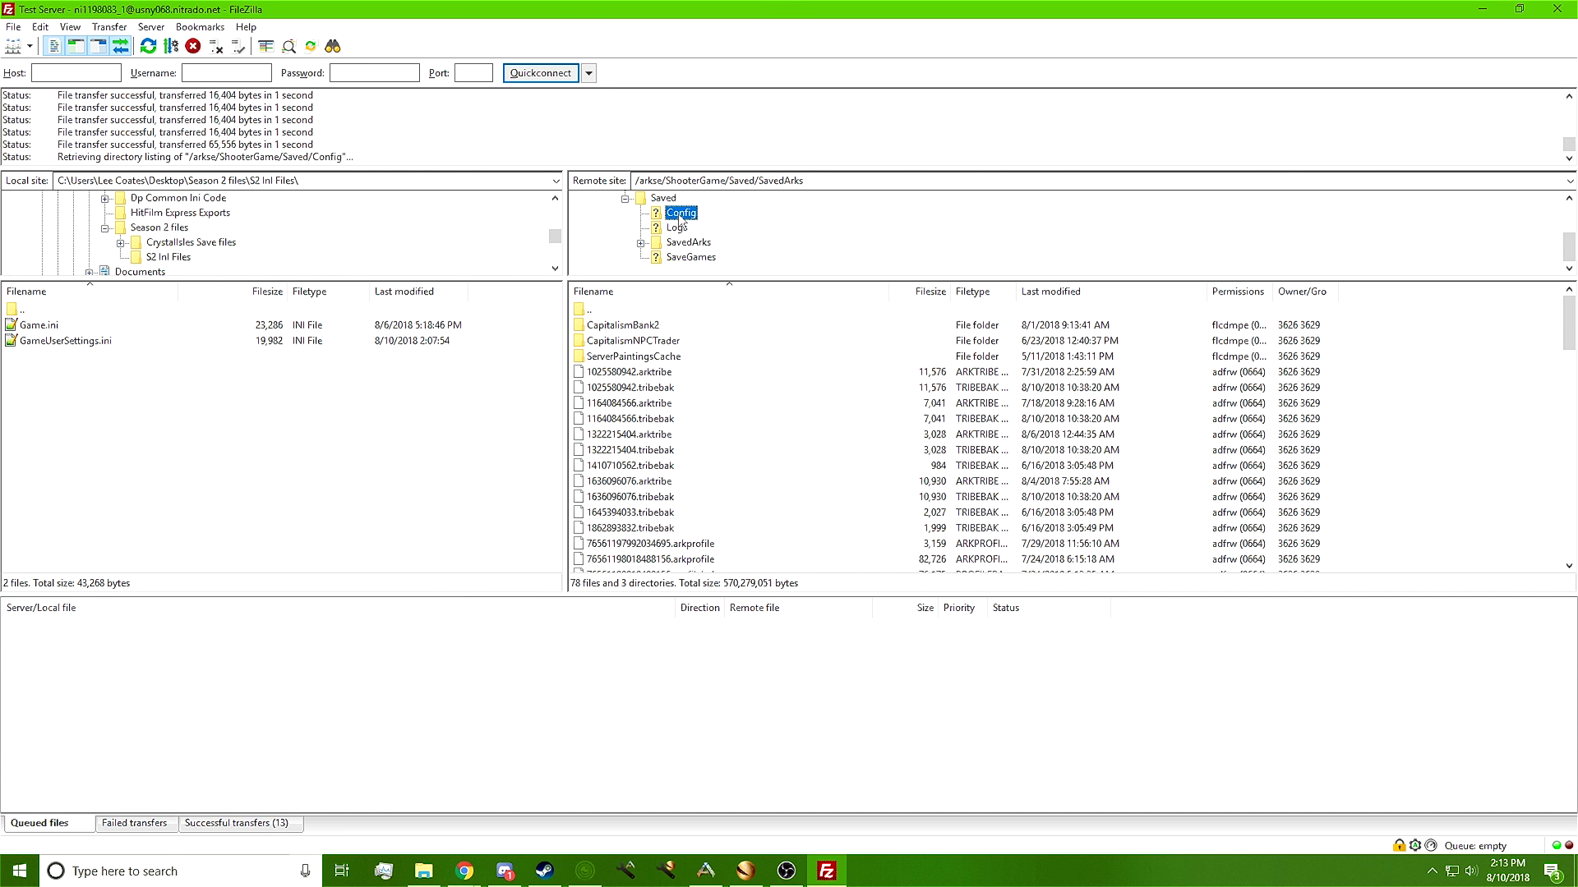
double_click(638, 342)
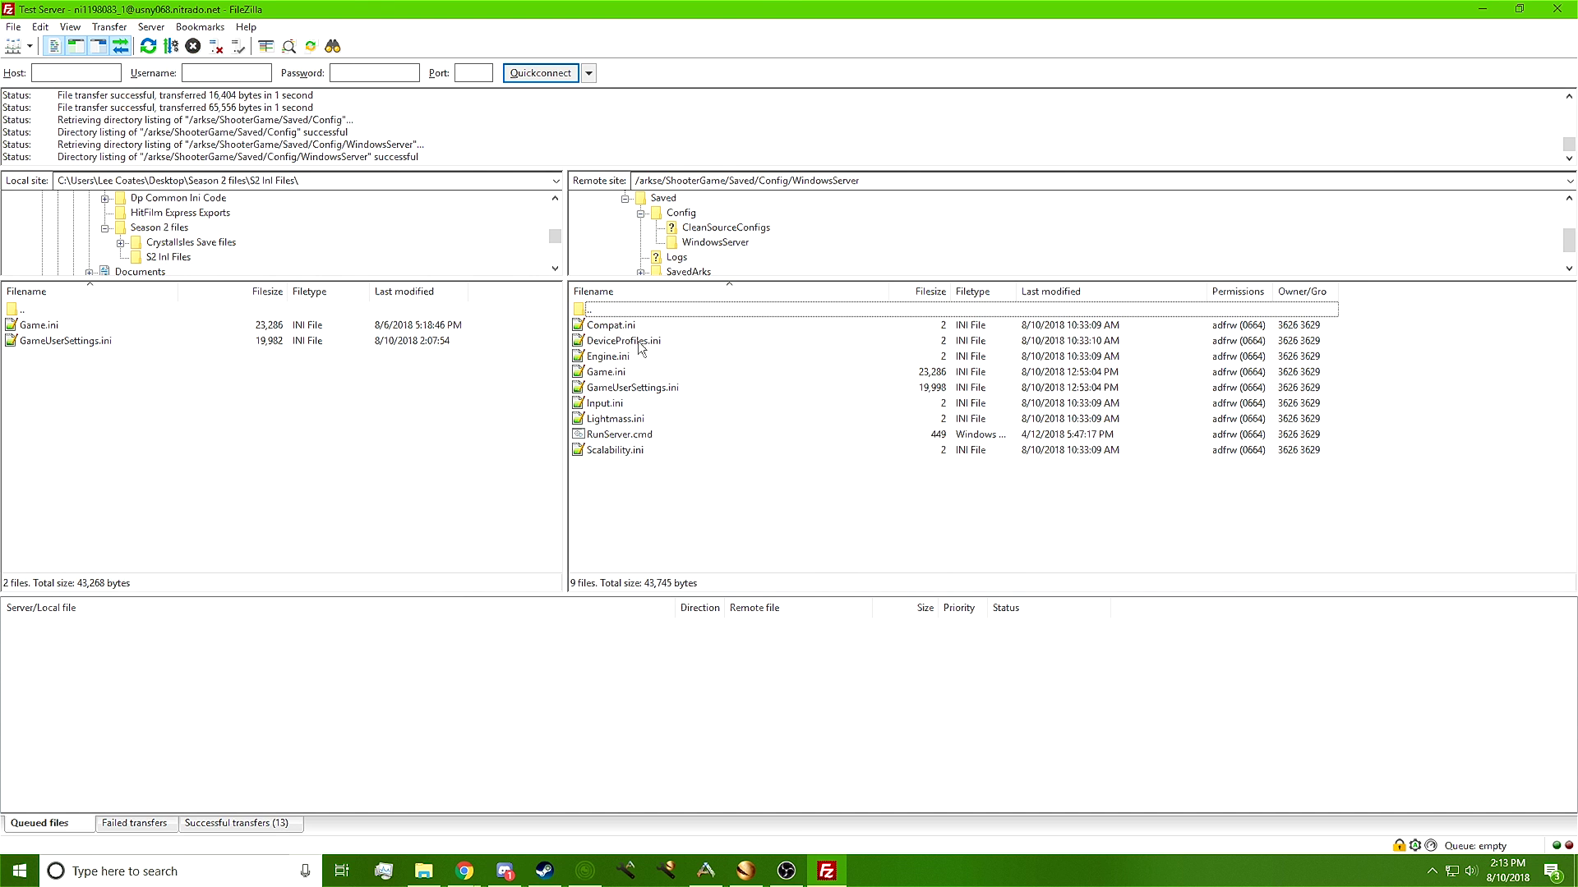
drag(141, 385, 767, 505)
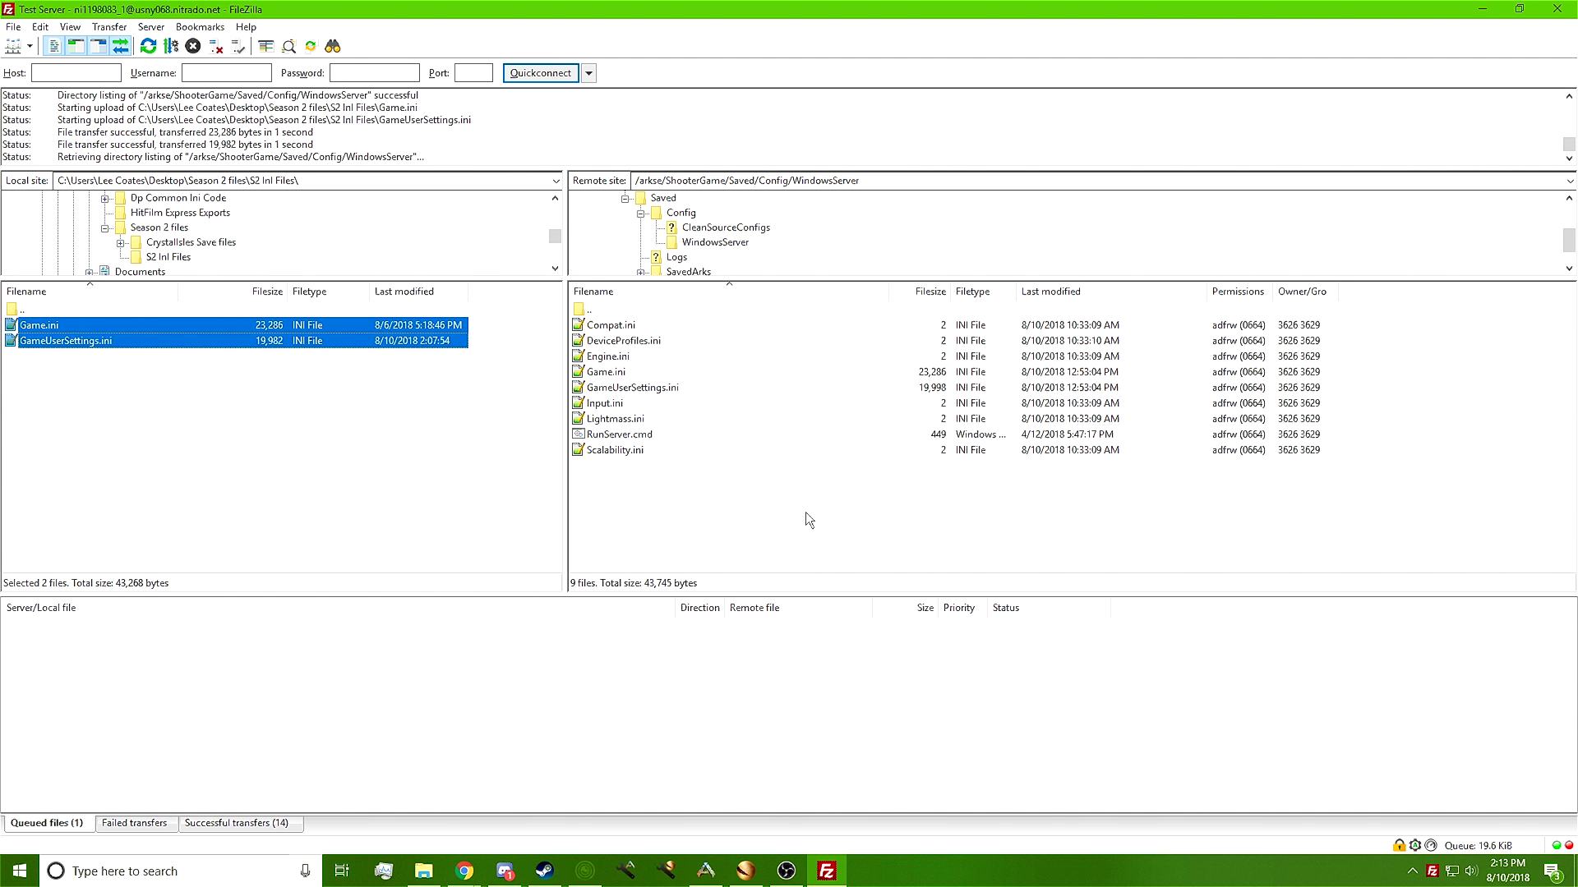
Check both freshly uploaded ini files on the server, then close FileZilla
click(285, 492)
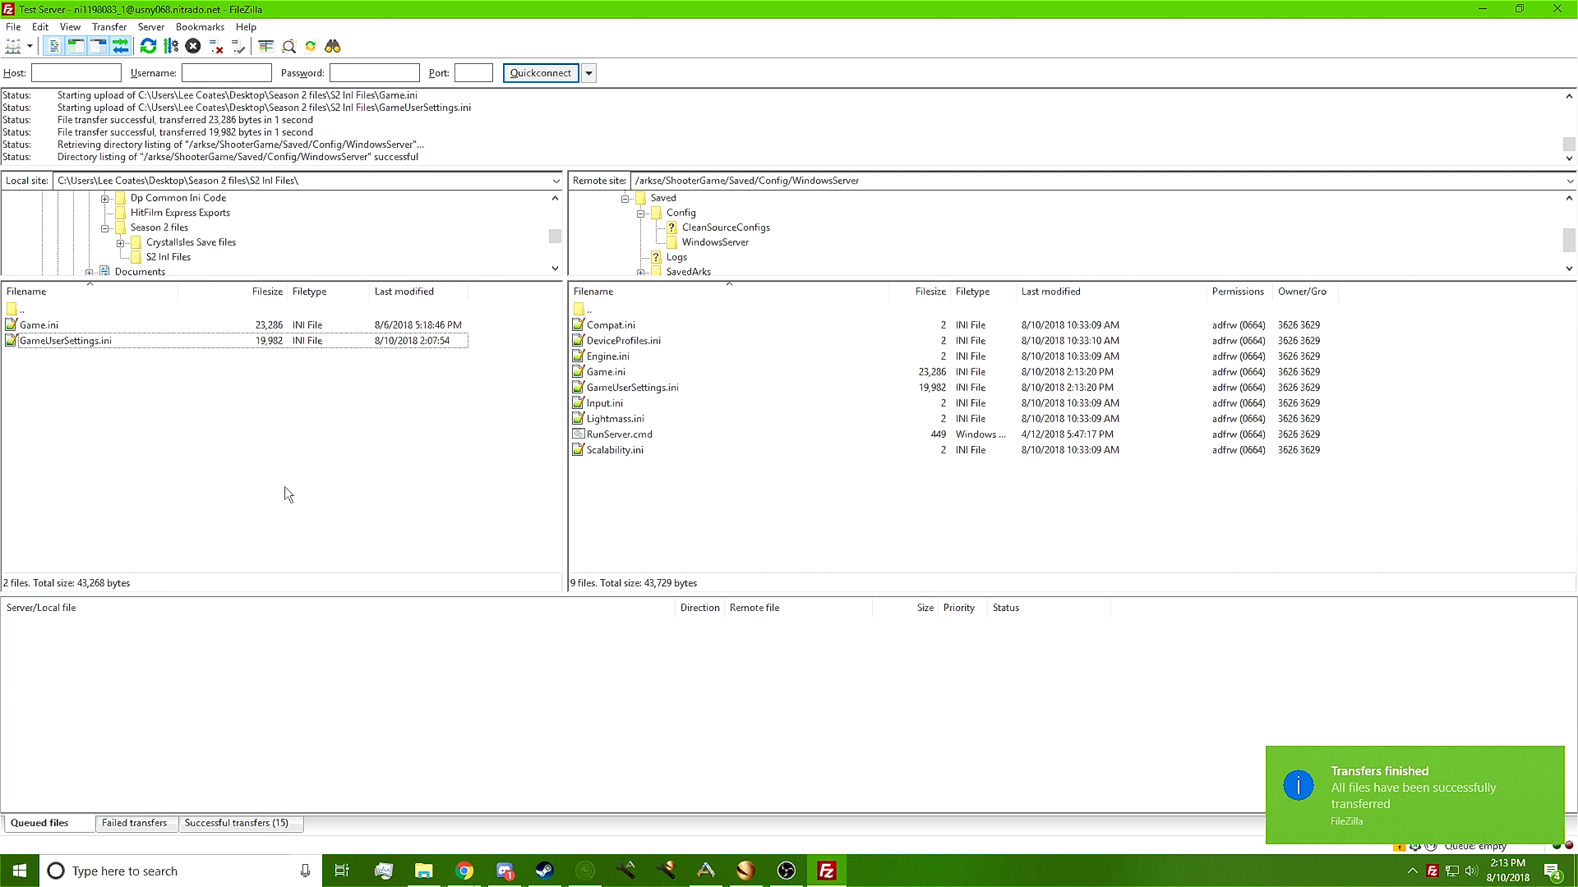
click(630, 388)
click(613, 374)
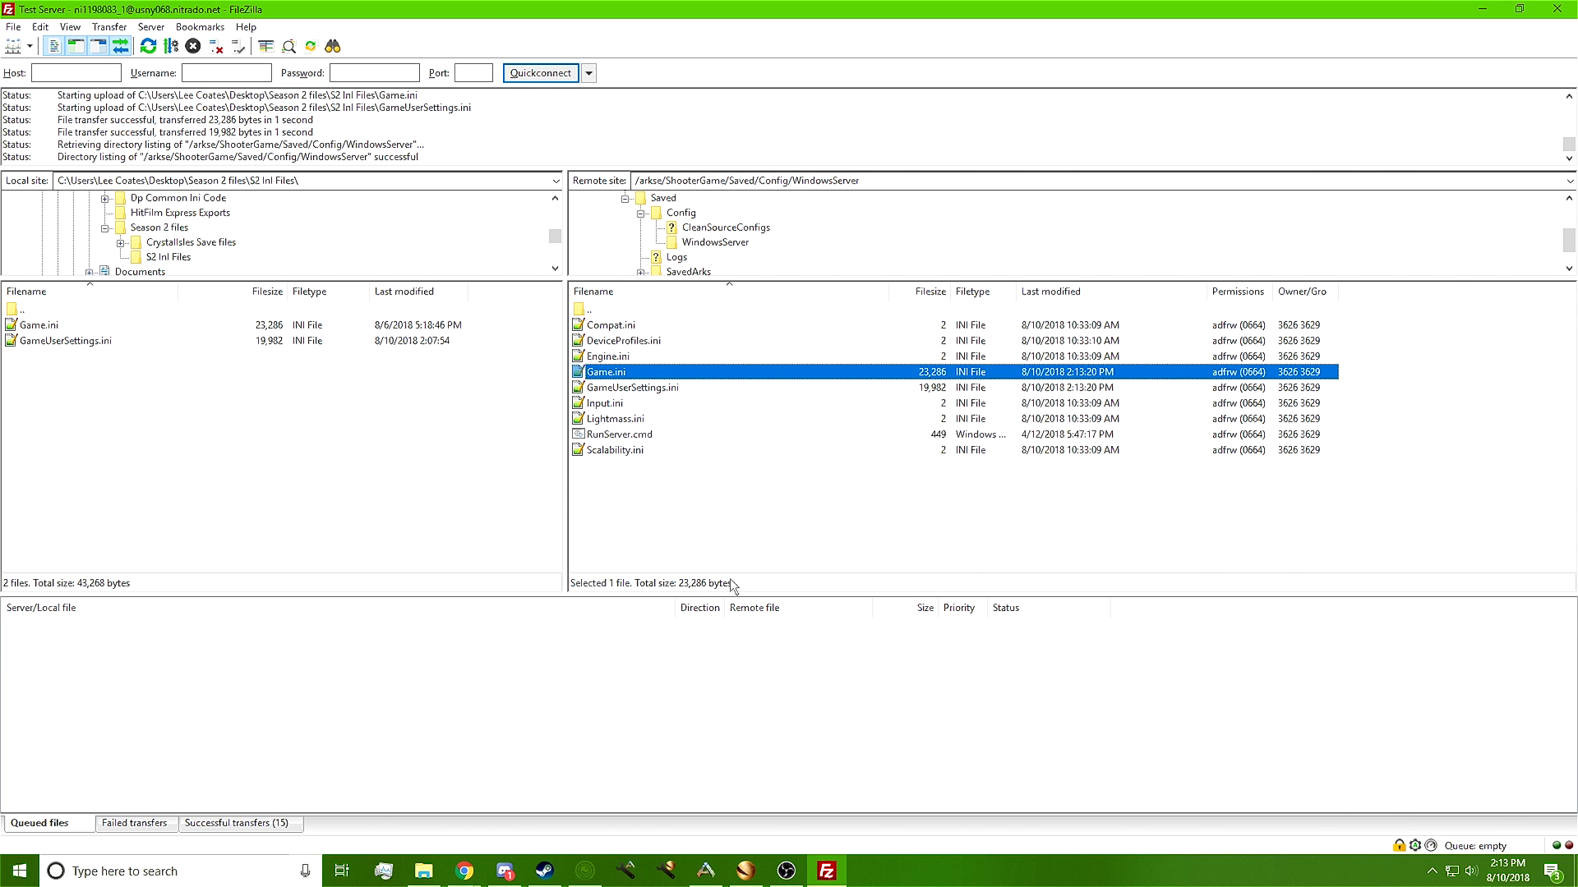
click(1557, 9)
Go to Expert Settings on the Nitrado dashboard to view GameUserSettings.ini's contents
mouse_move(1239, 86)
scroll(1424, 613, up, 5)
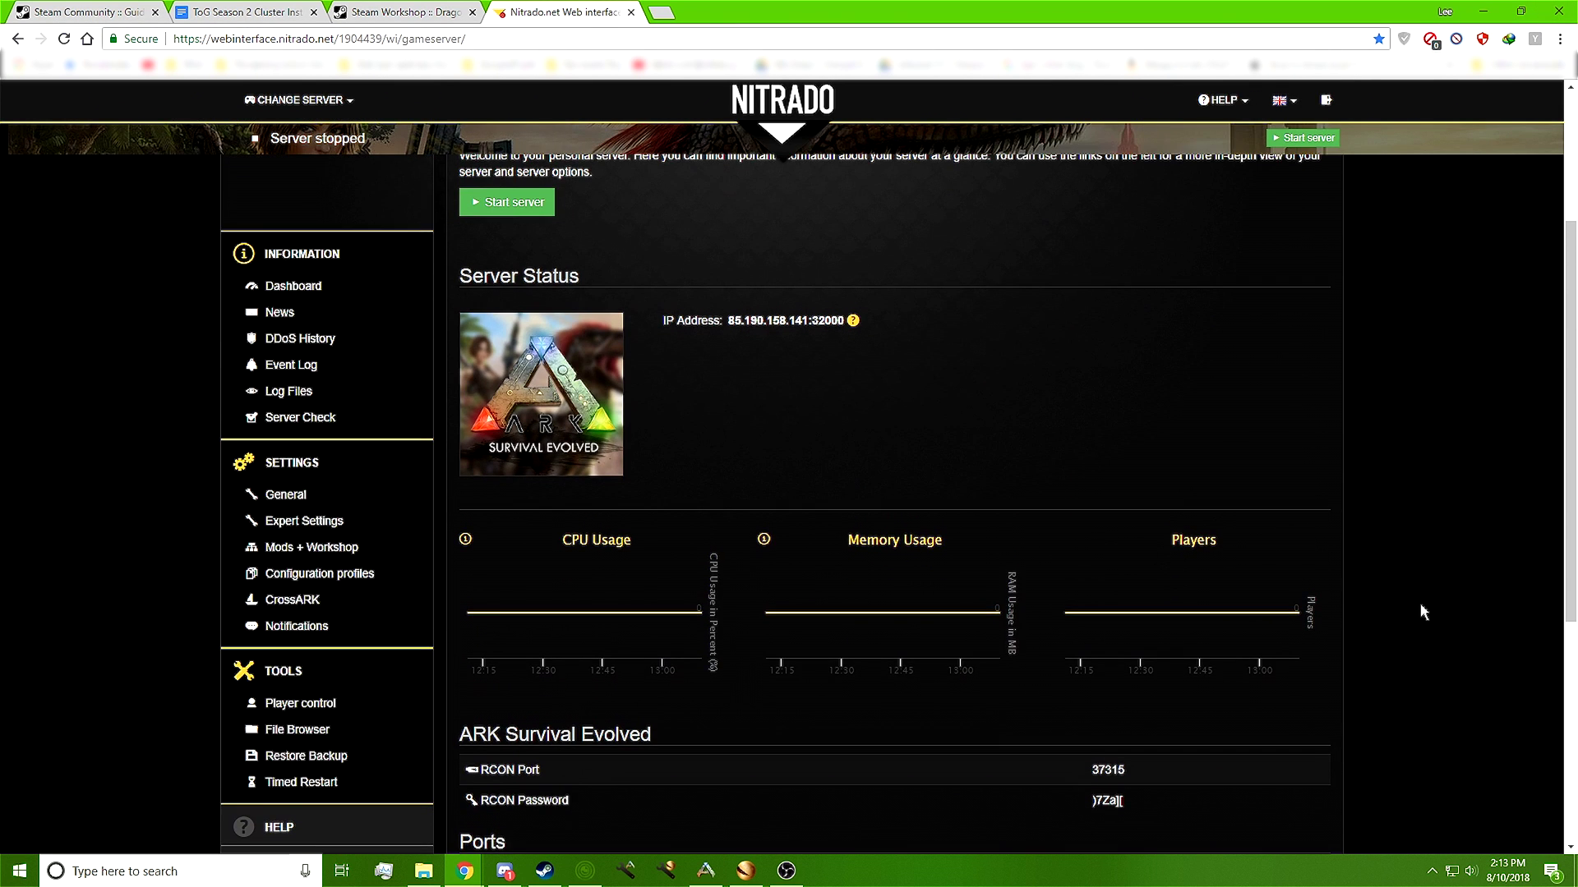
scroll(1423, 612, up, 2)
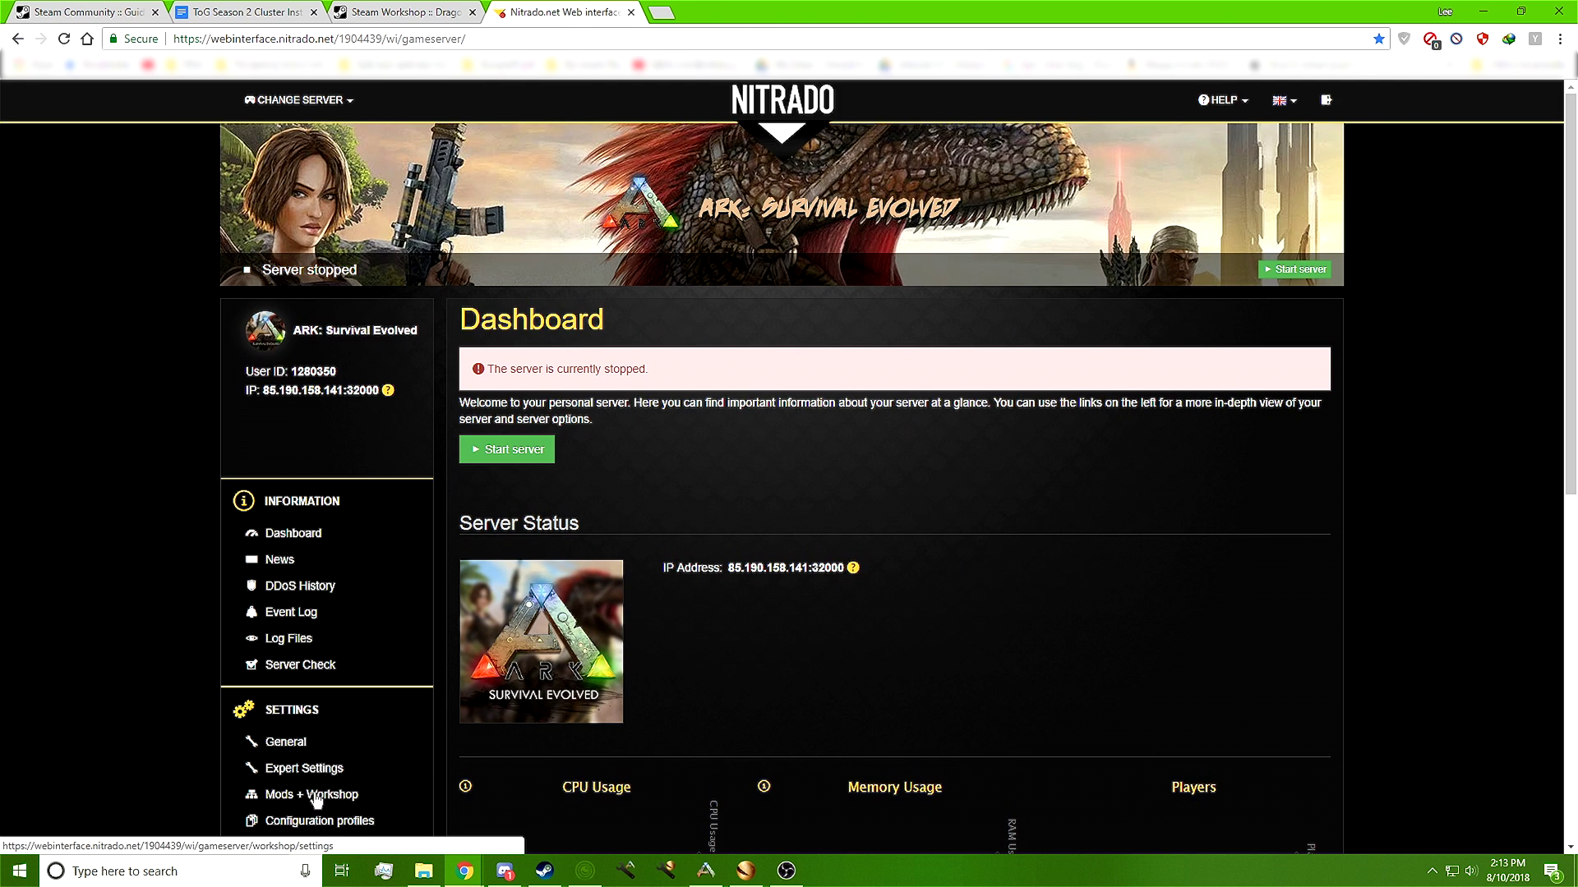
click(300, 770)
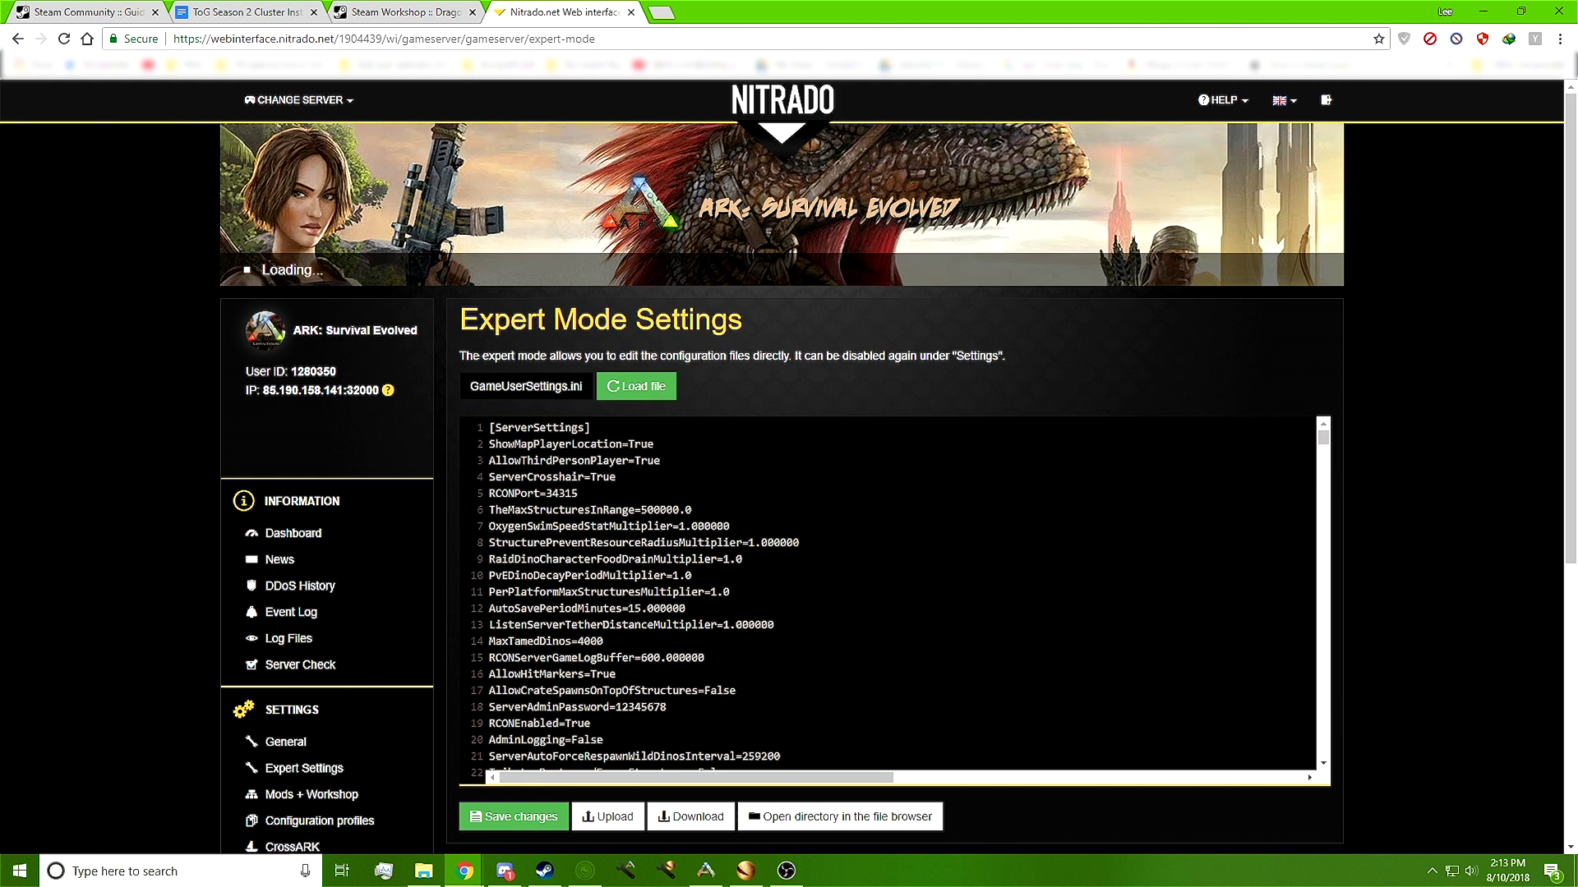
Review GameUserSettings.ini in the expert editor to confirm the Dragonpunk sections are present
scroll(887, 595, down, 2)
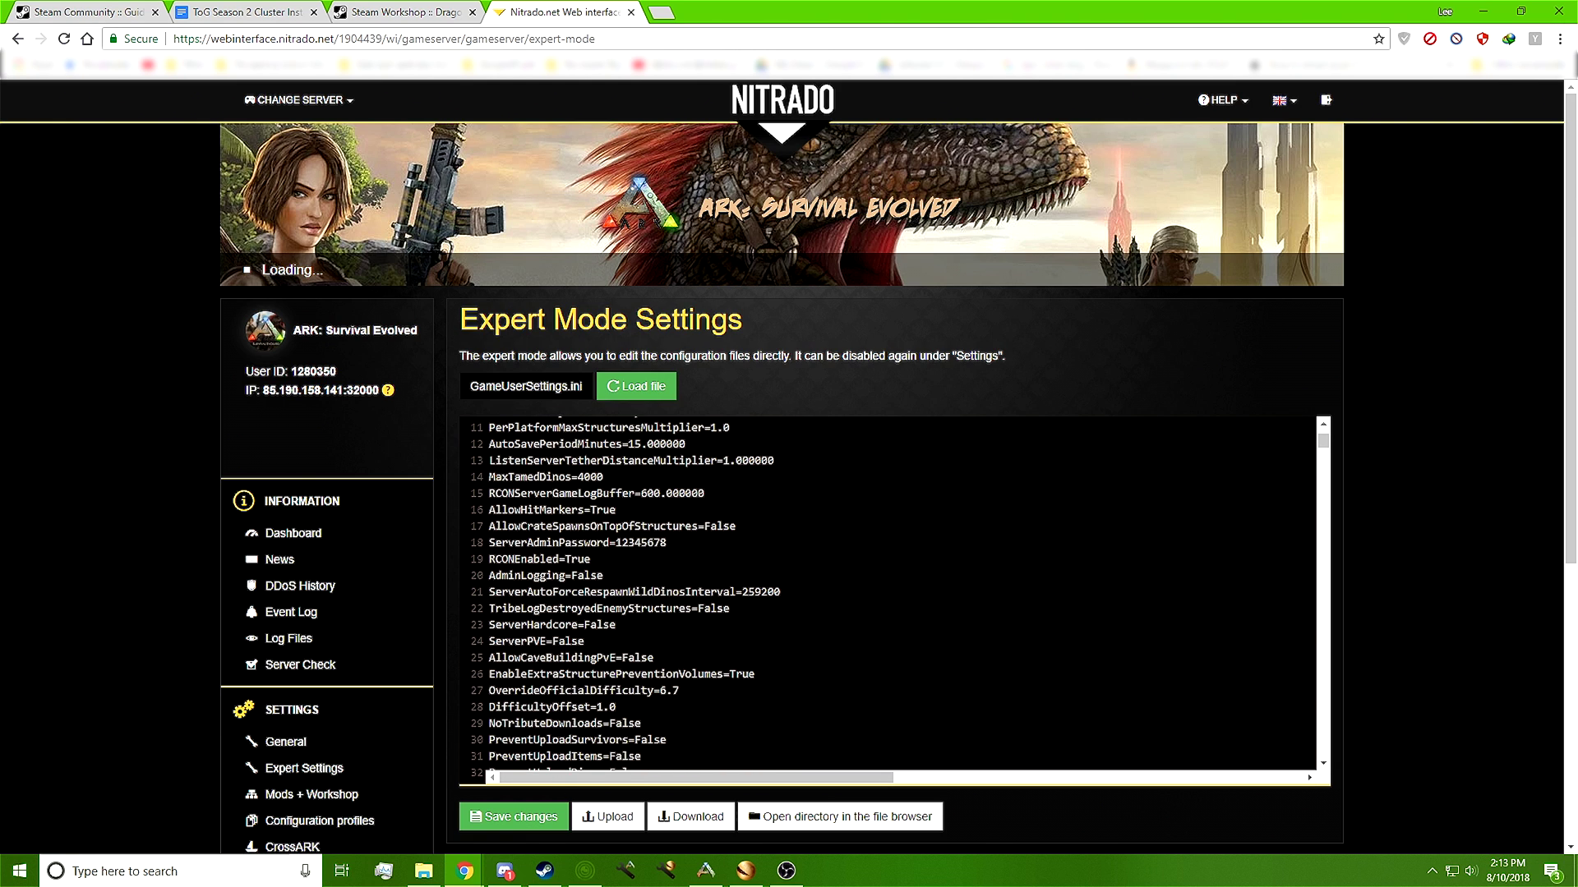
drag(667, 543, 614, 543)
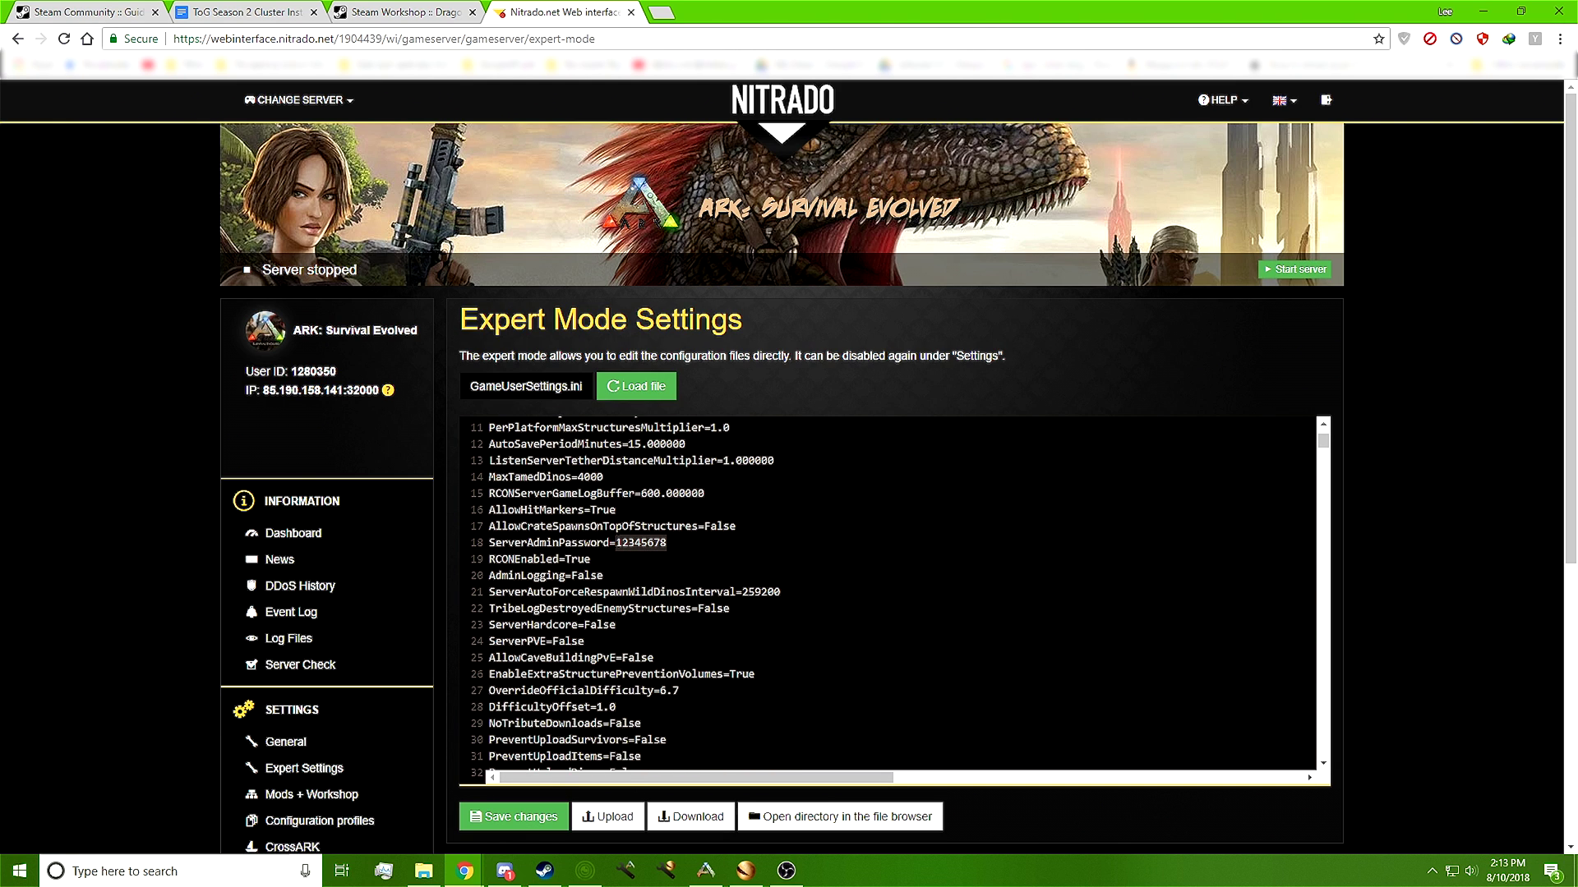
drag(1320, 448, 1289, 570)
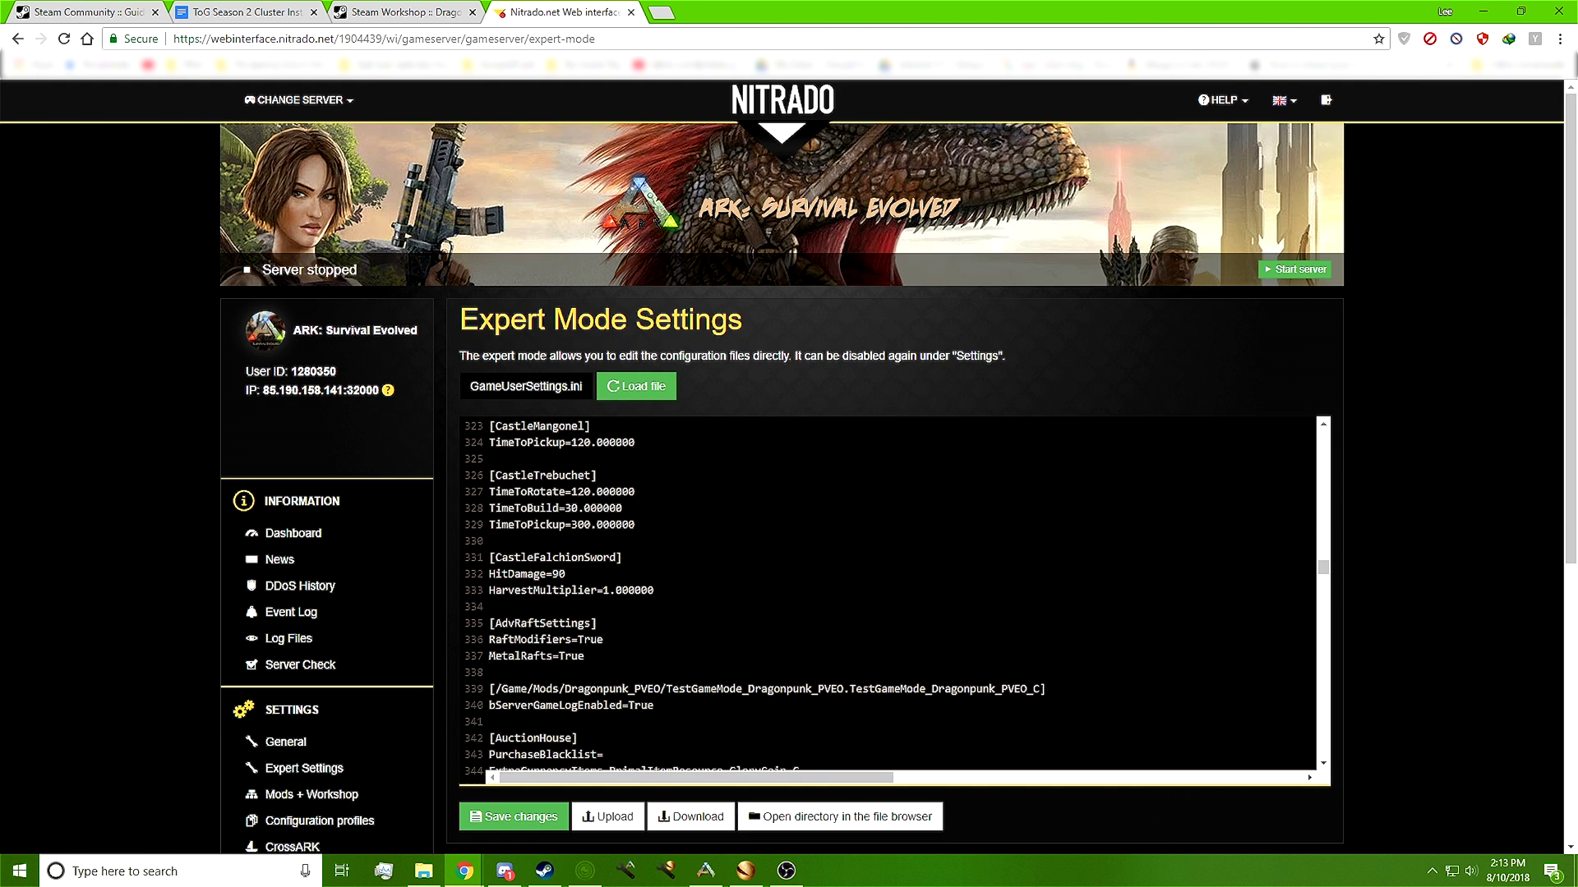
scroll(888, 596, up, 6)
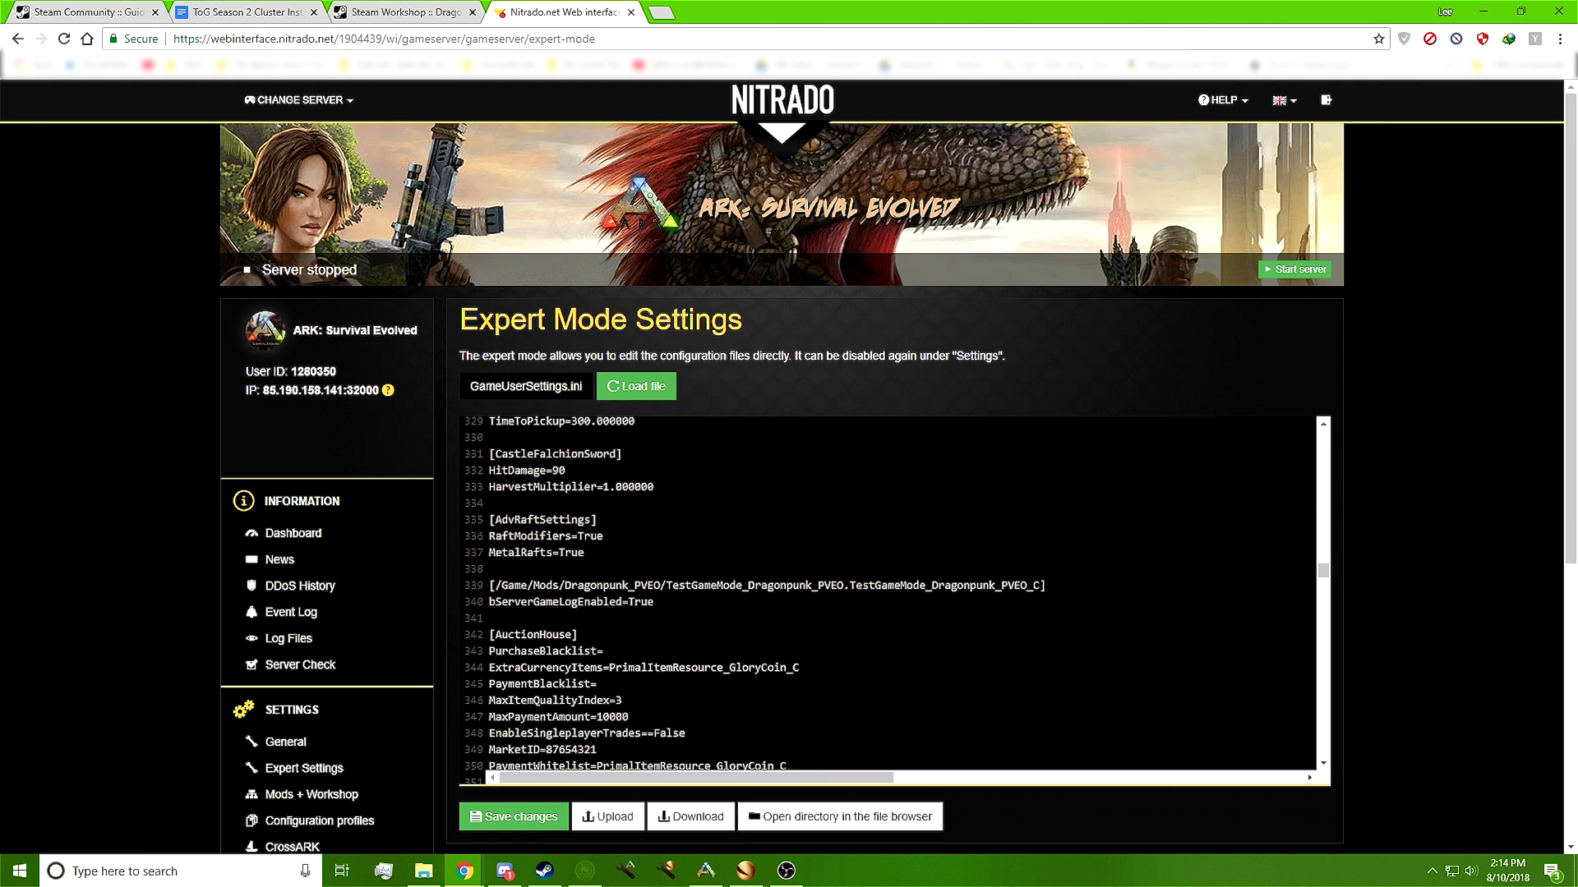
scroll(887, 596, up, 9)
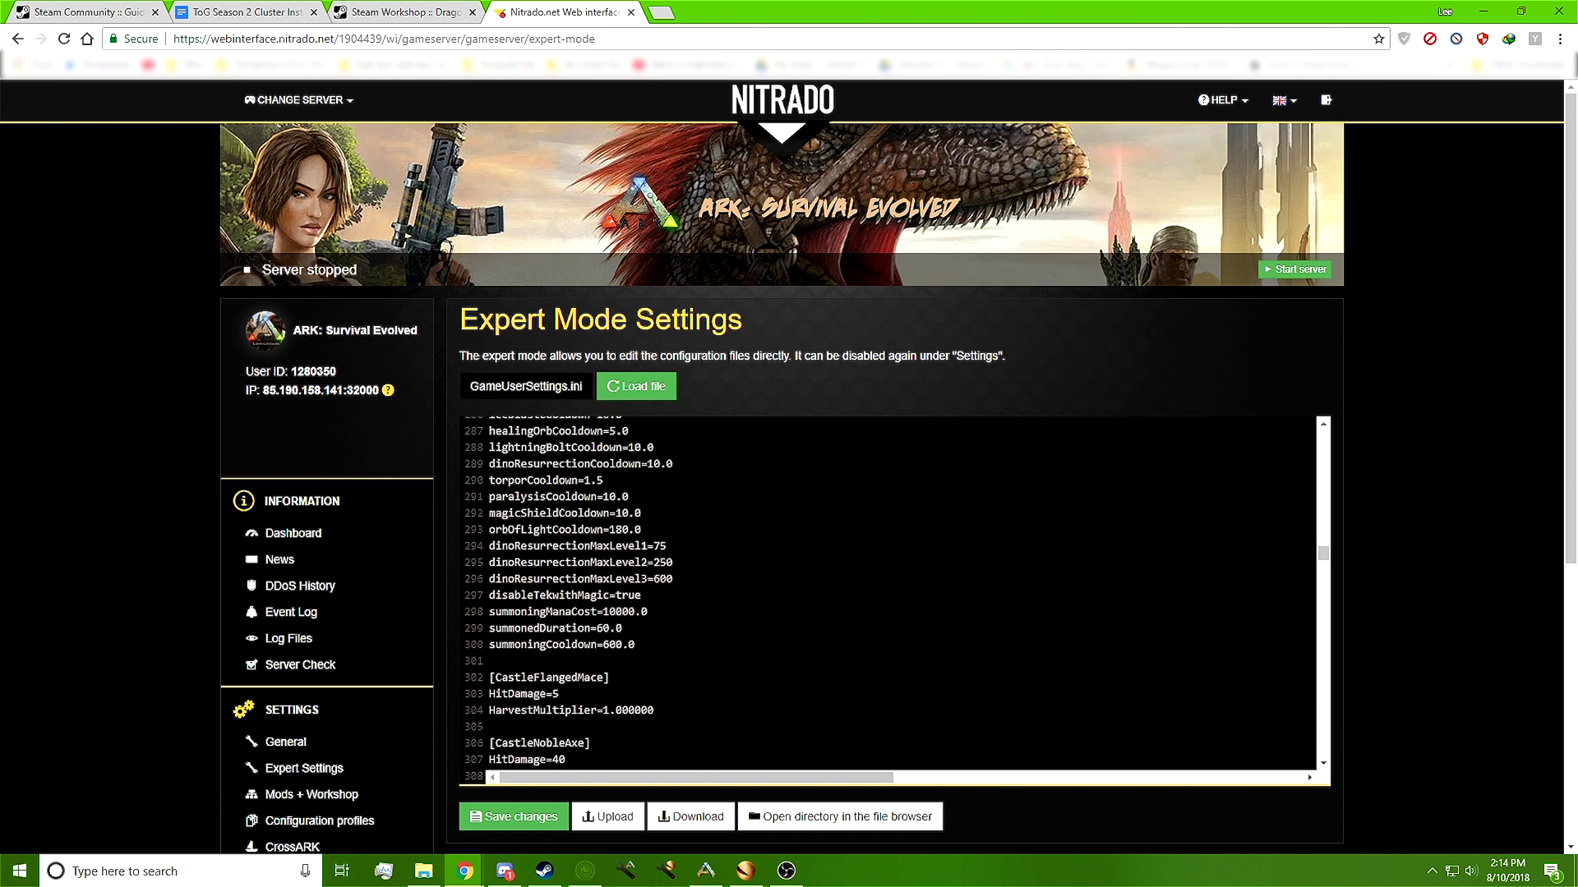
scroll(887, 596, up, 1)
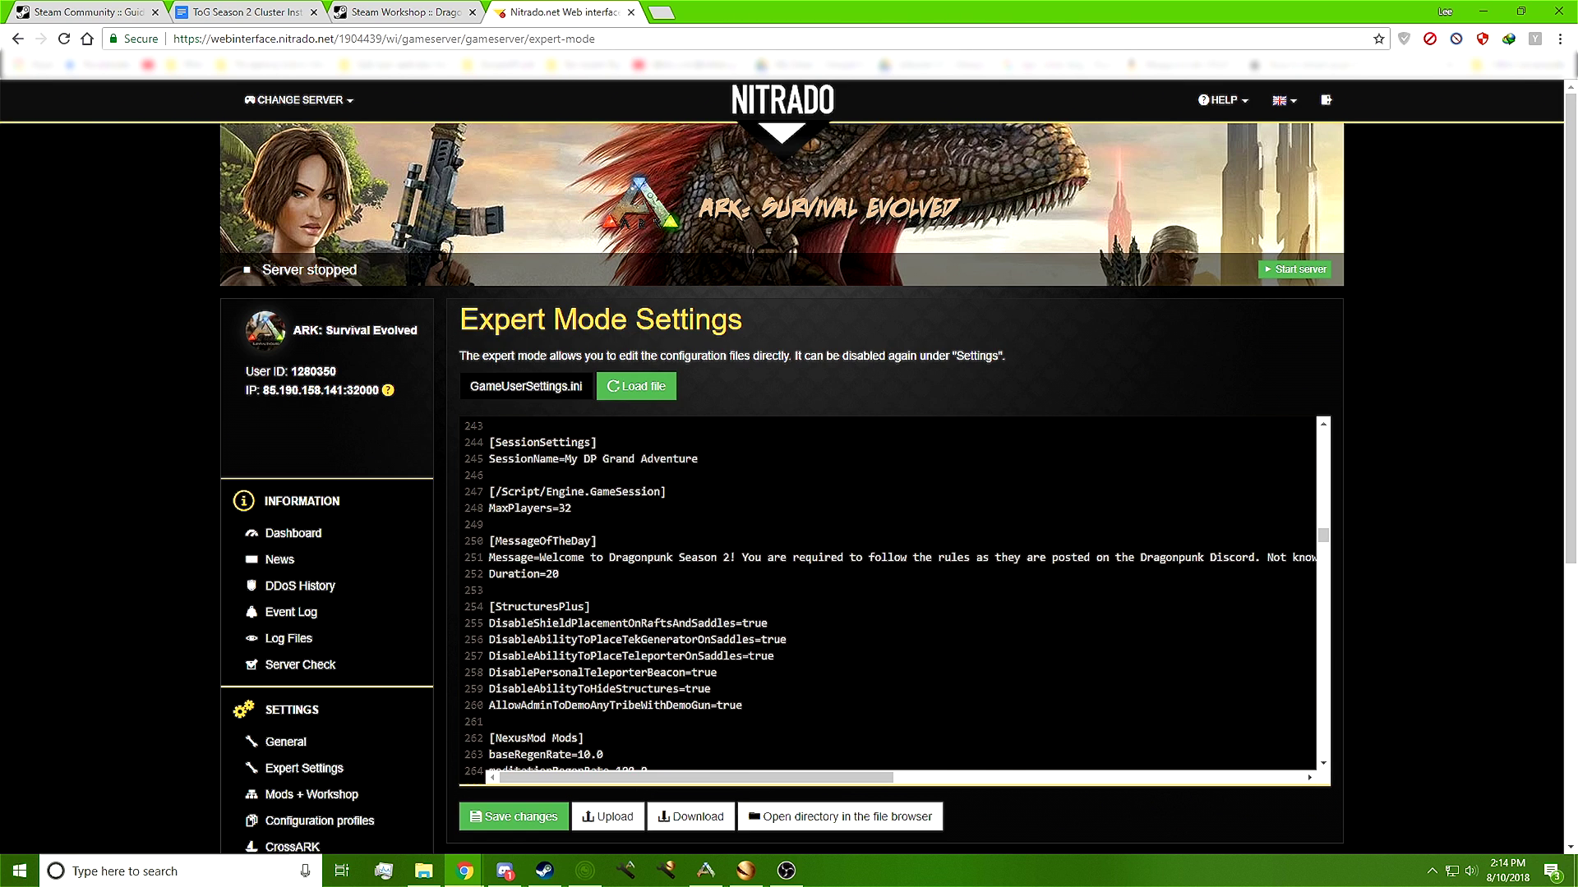
scroll(887, 596, down, 13)
scroll(888, 596, down, 6)
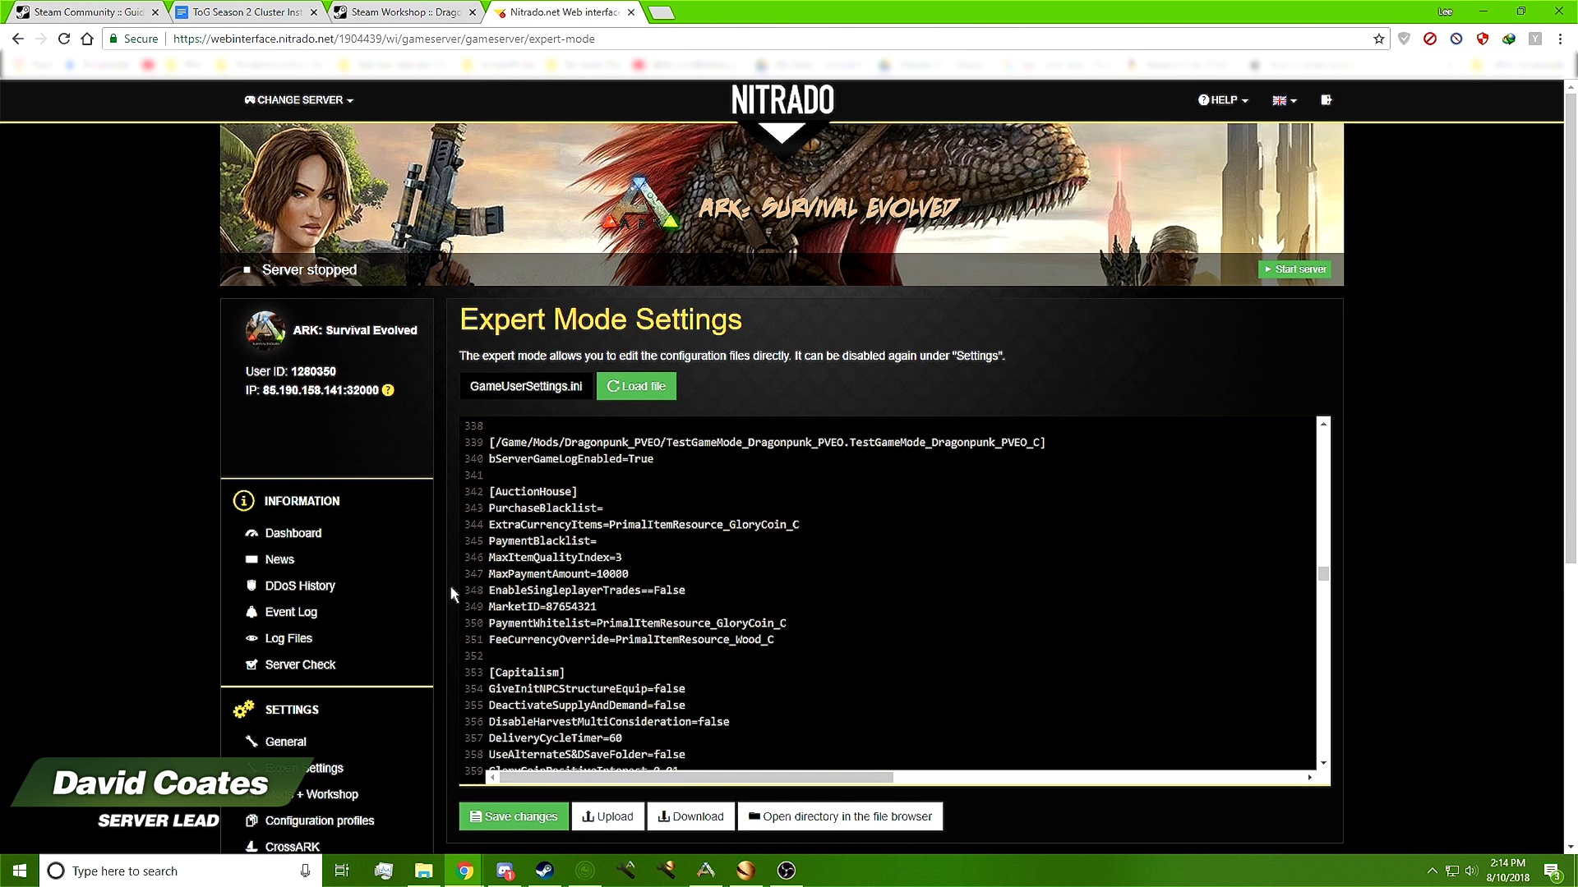
Open the Mods + Workshop settings, then switch to the install guide document
scroll(451, 585, down, 2)
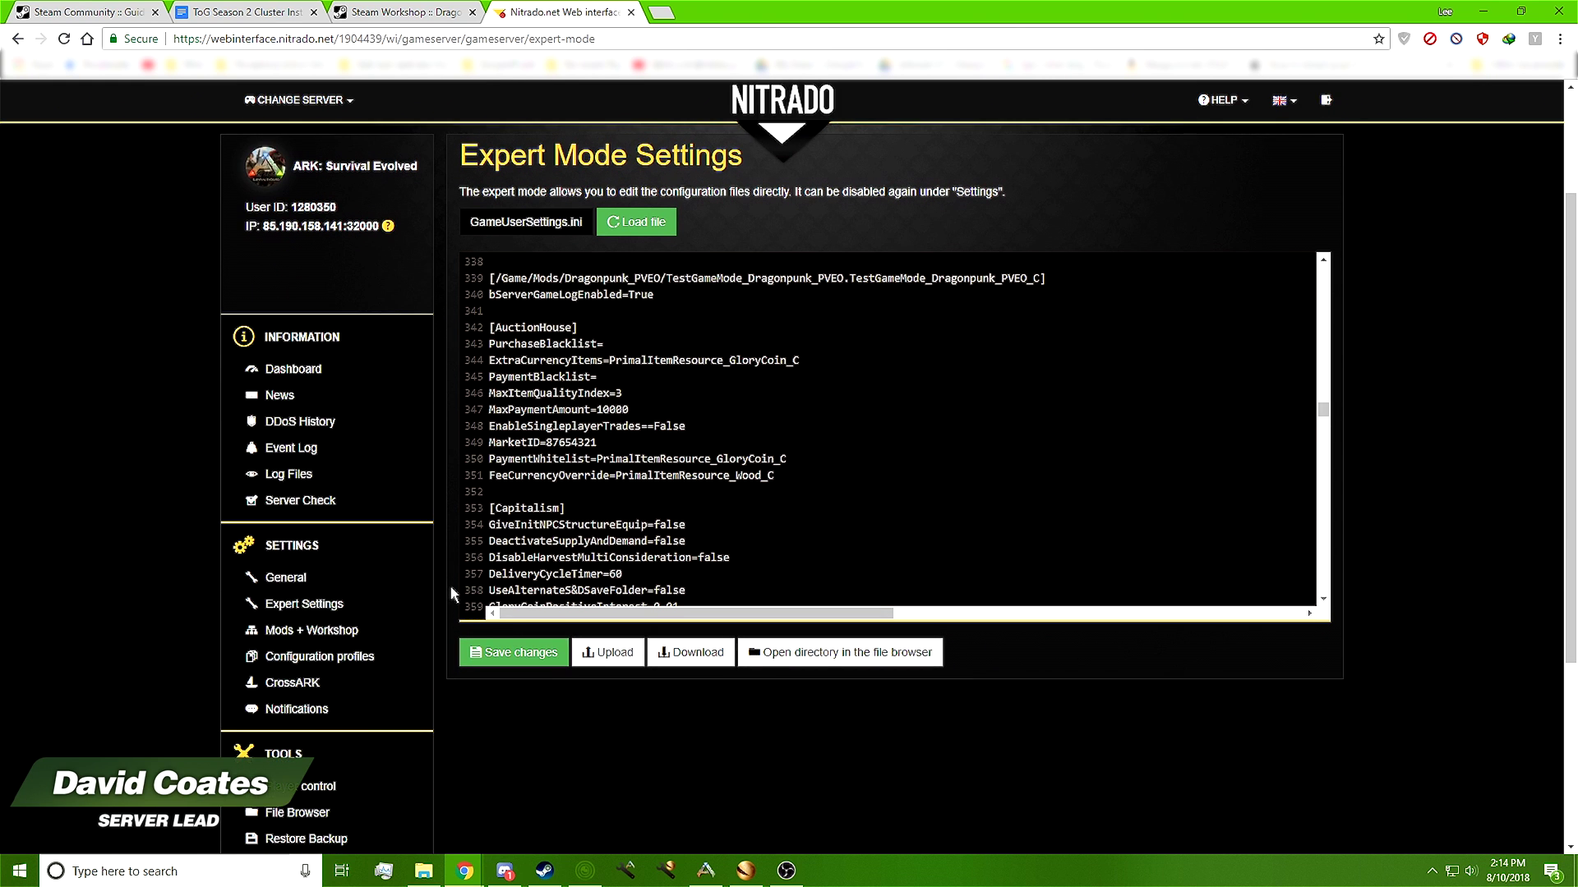
click(333, 633)
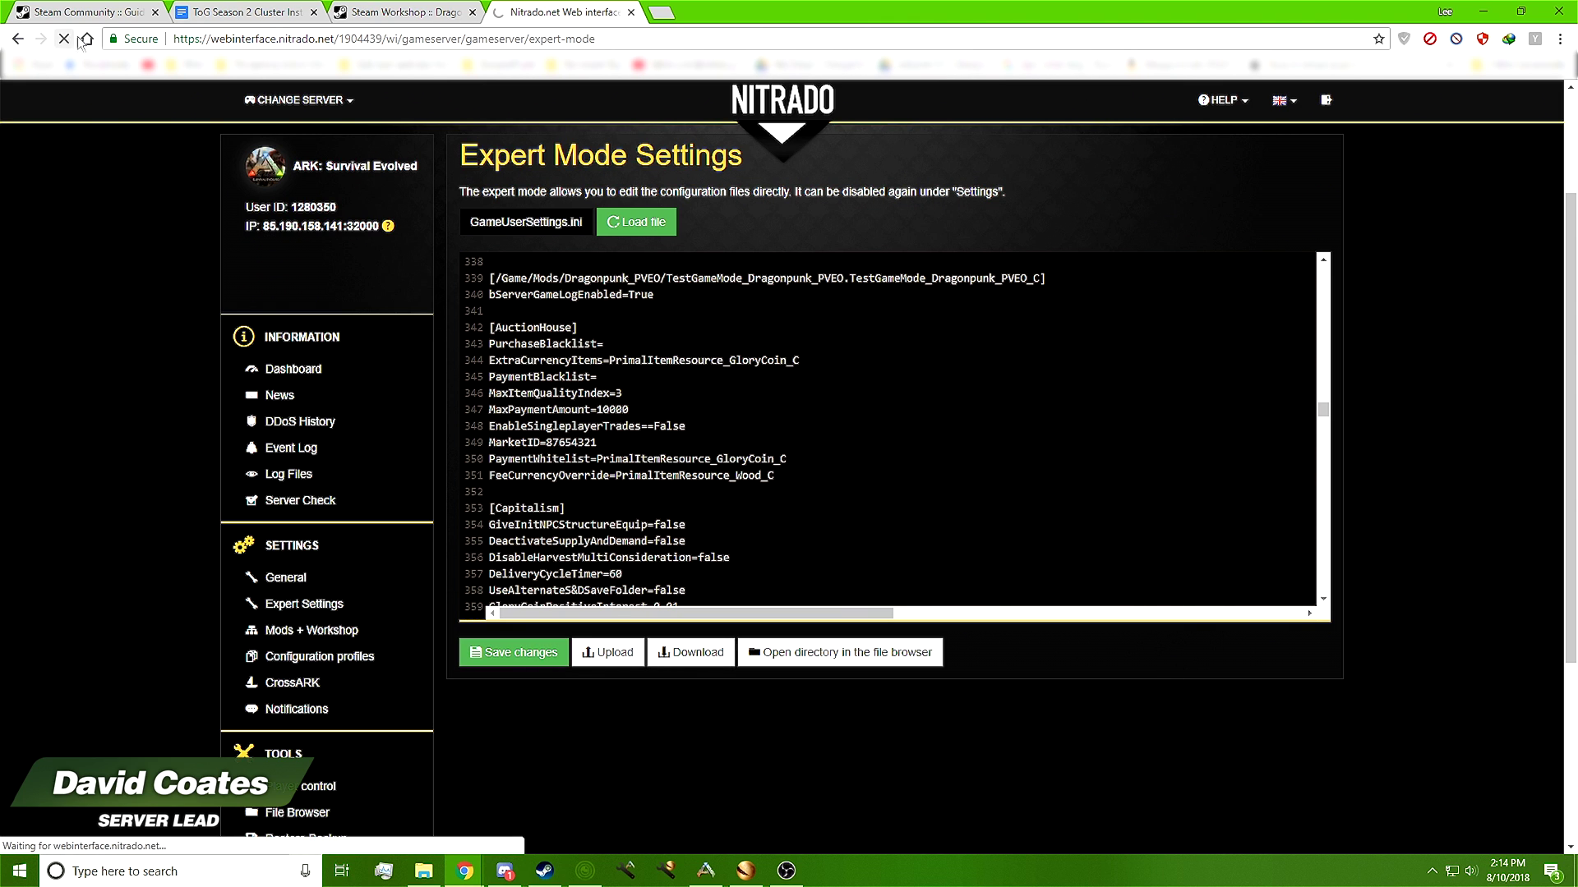
click(246, 10)
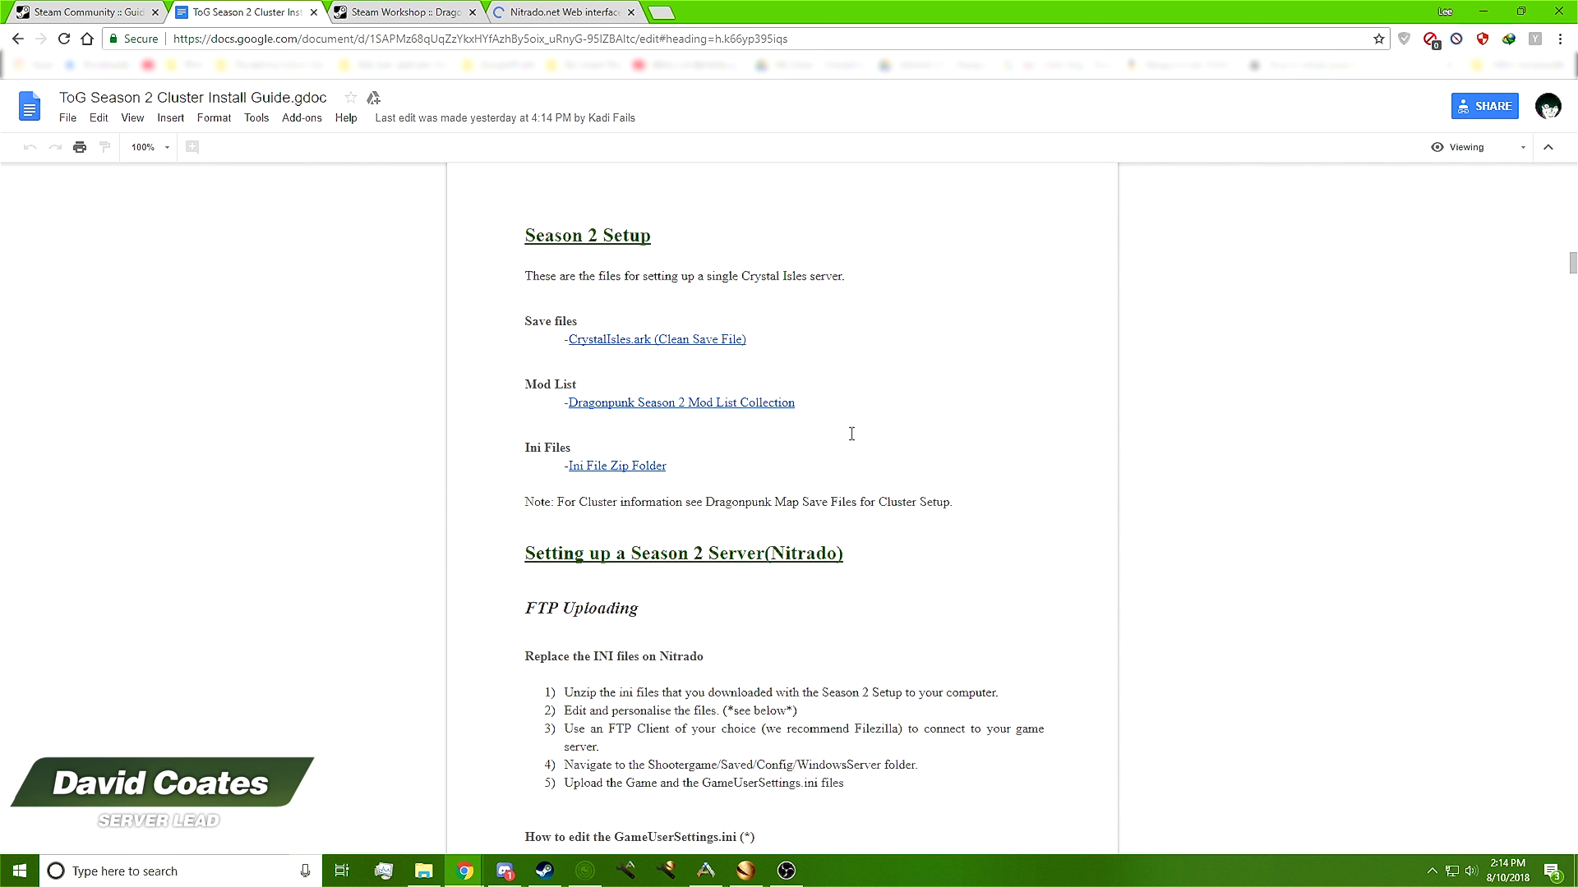
Copy the guide's Mod ID's number list and switch to the Steam Workshop Season 2 collection
scroll(768, 412, down, 1)
scroll(767, 412, down, 10)
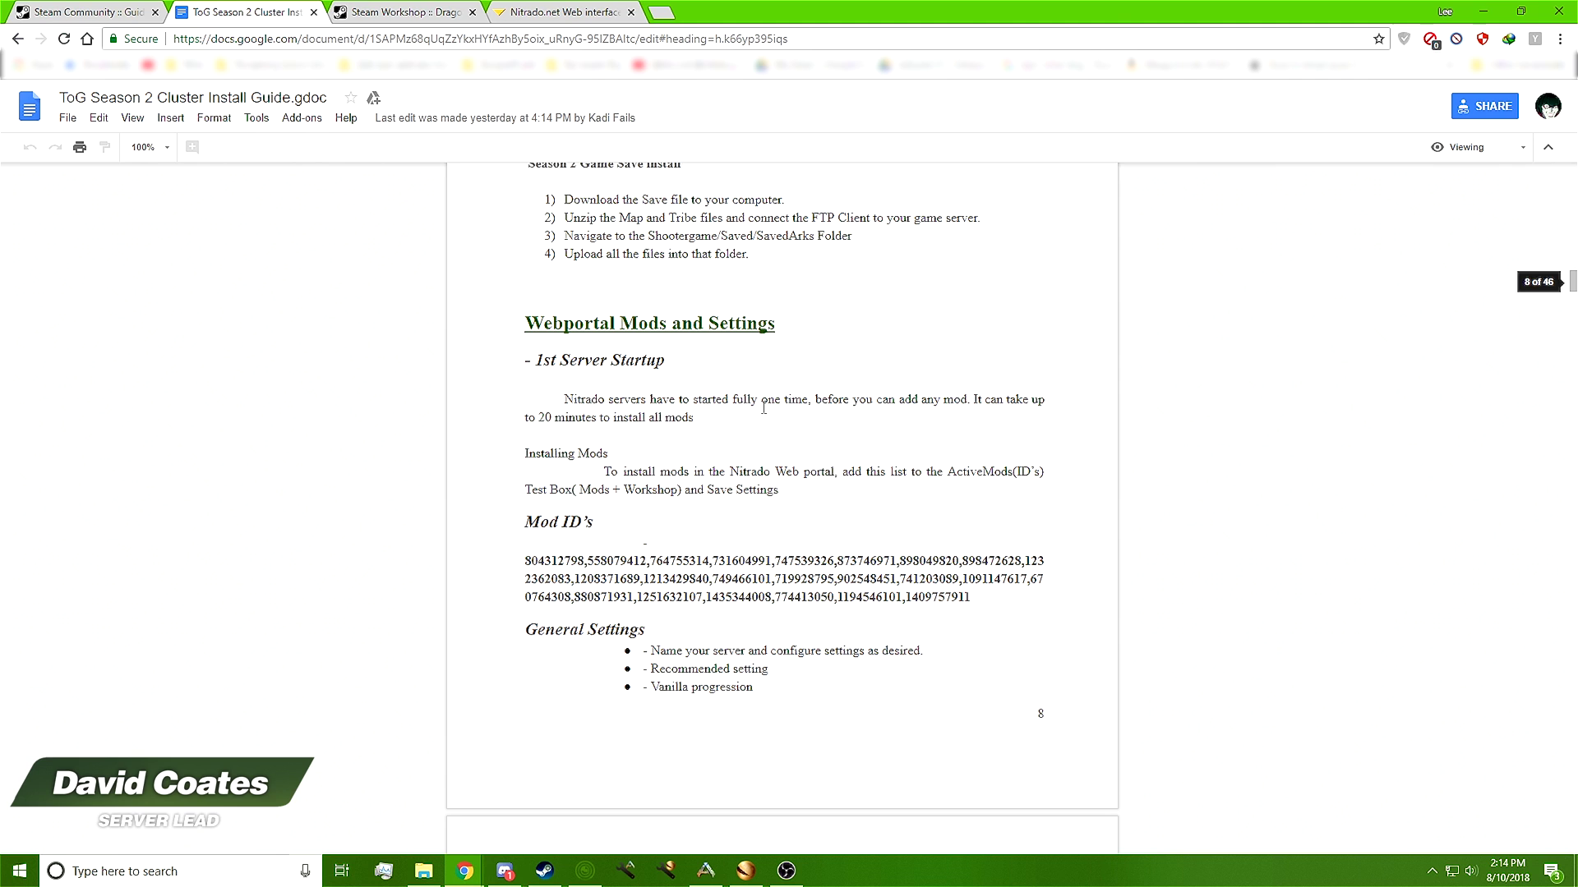
drag(985, 438, 529, 398)
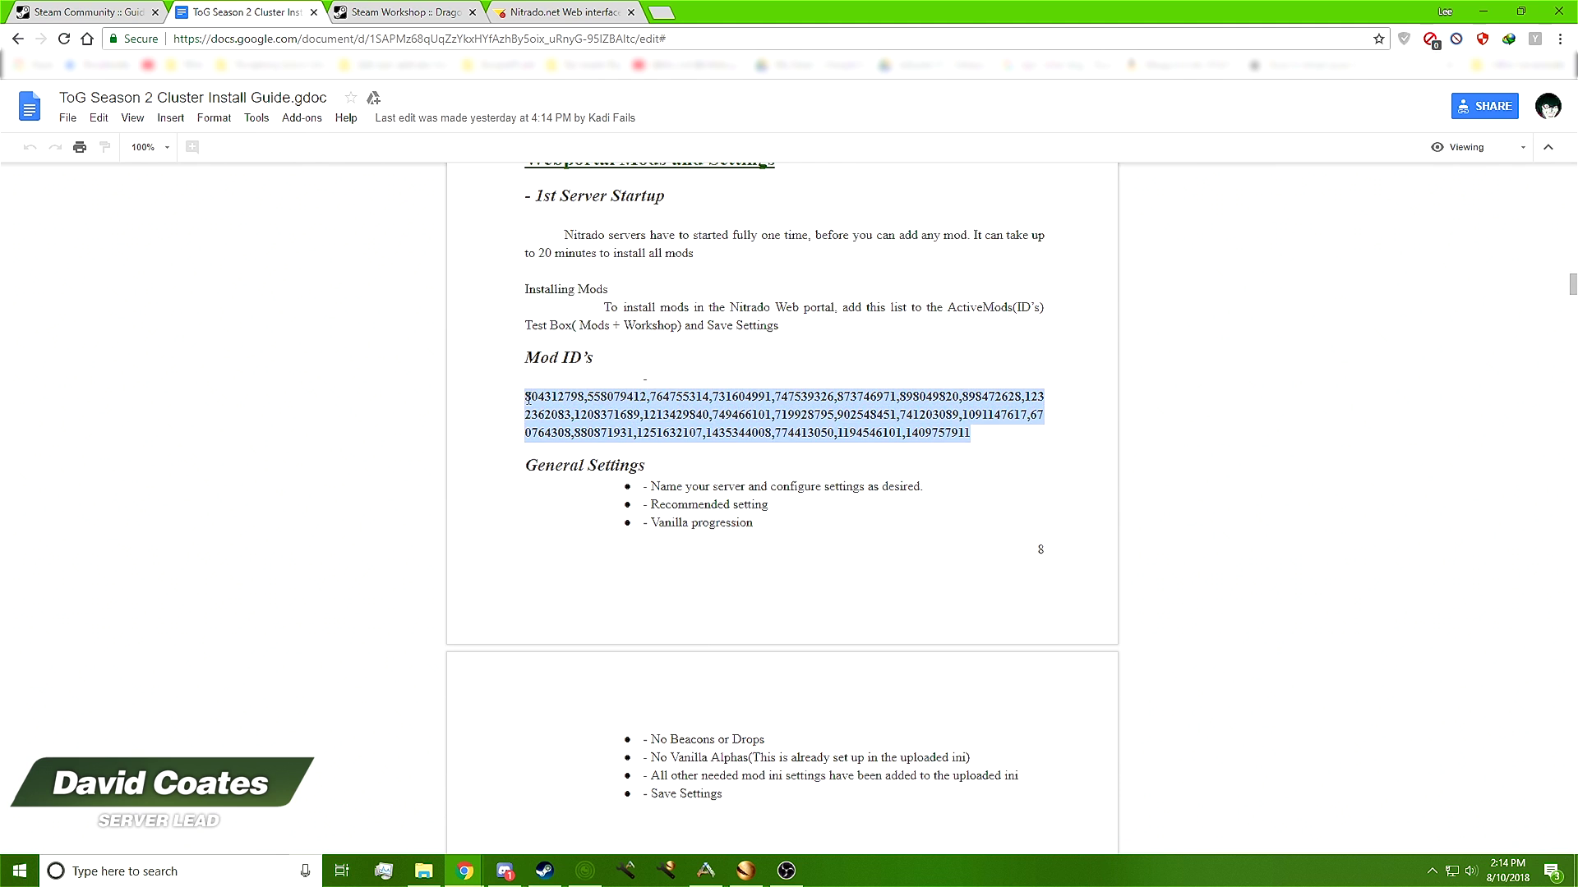
right_click(609, 415)
click(645, 451)
click(399, 12)
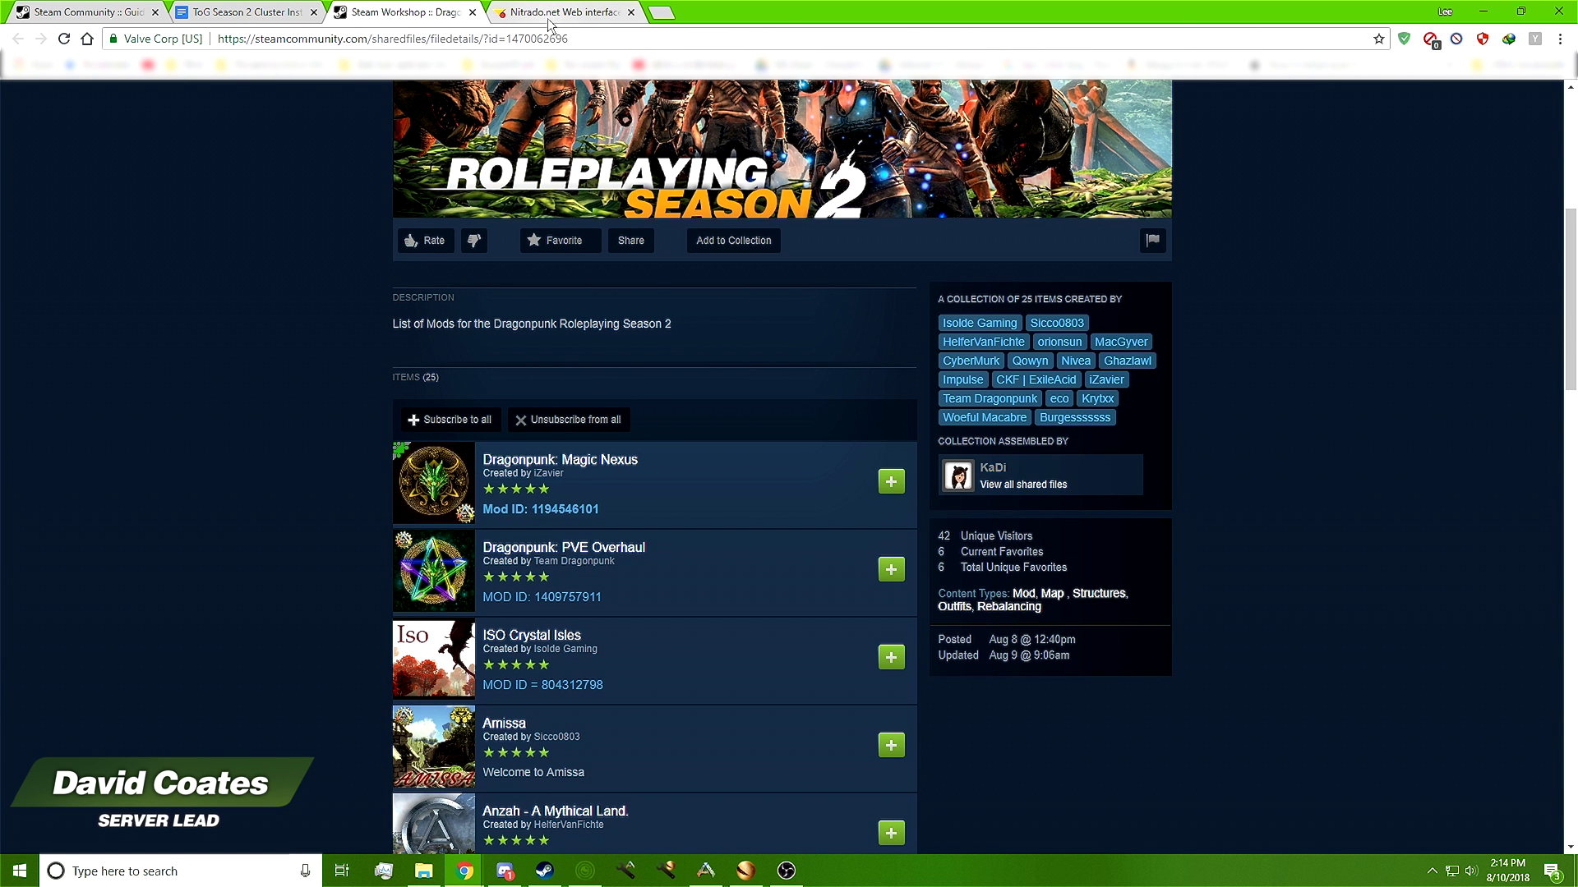